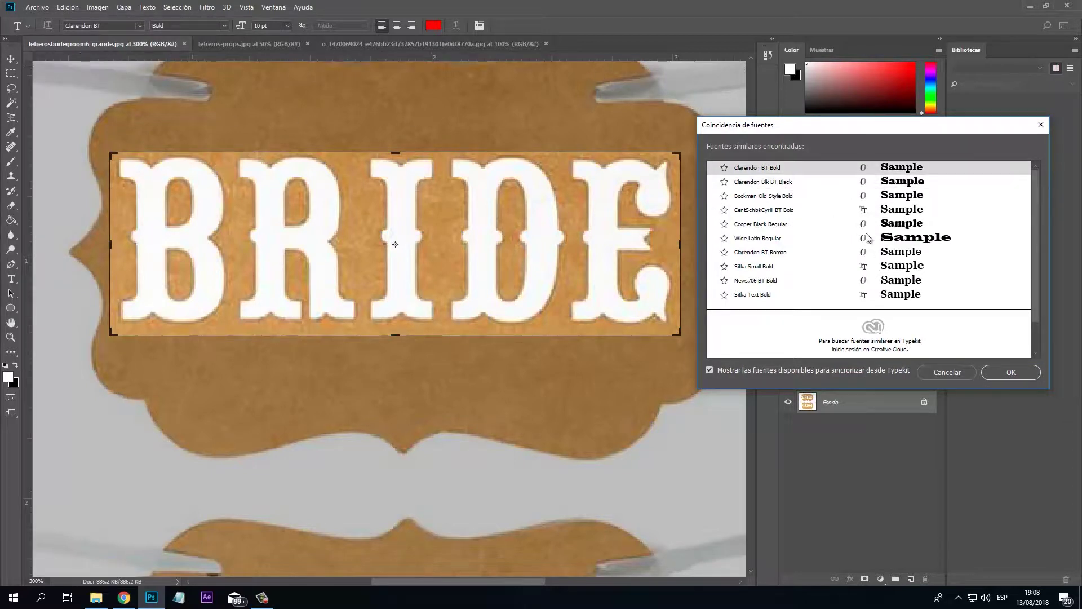
Accept Clarendon BT Bold as the matching font and add the text BRIDE below the upper sign's lettering
left_click(1009, 373)
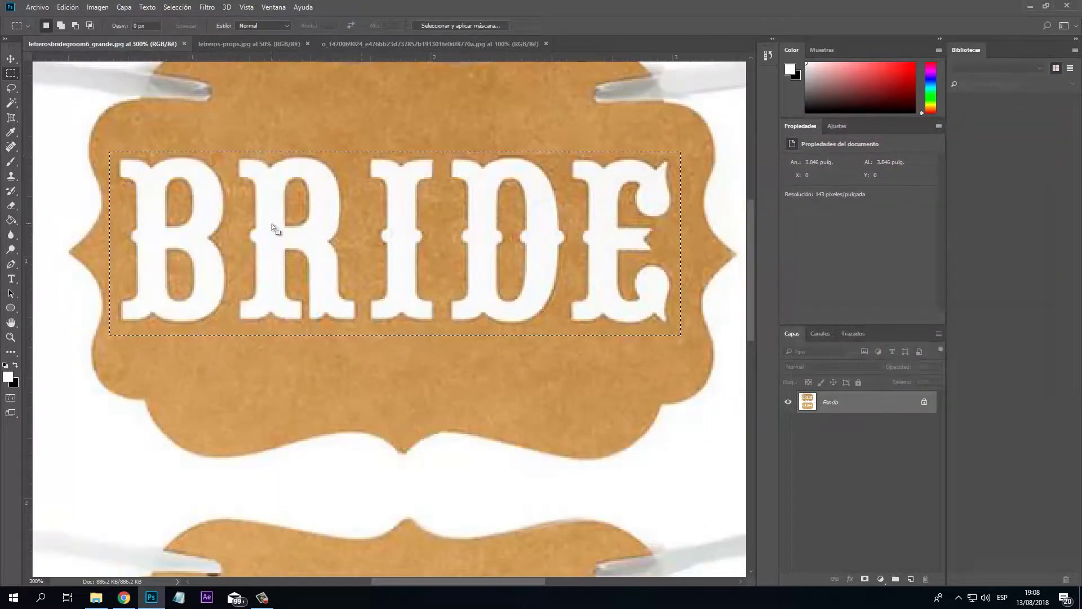
key("ctrl+d")
key("t")
left_click(230, 381)
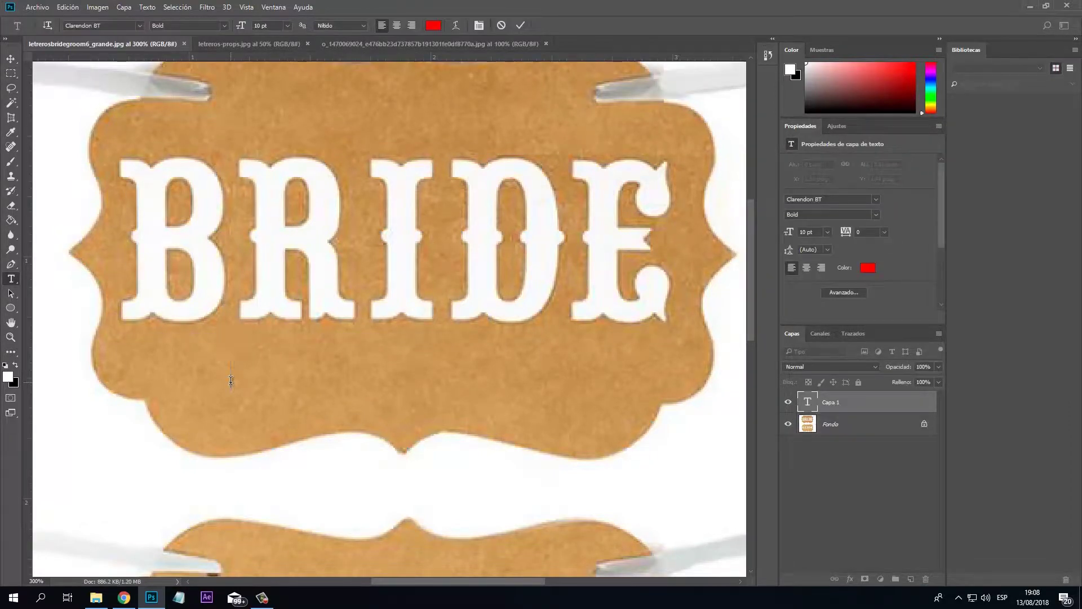
type("bri")
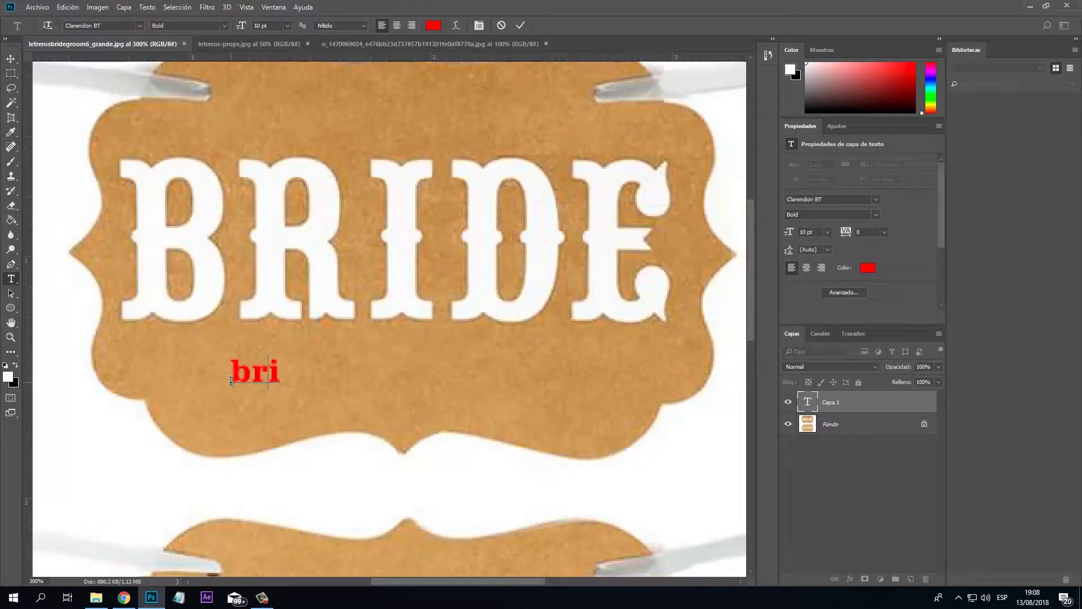
key("BackSpace")
key("BackSpace")
key("BackSpace")
type("BRIDE")
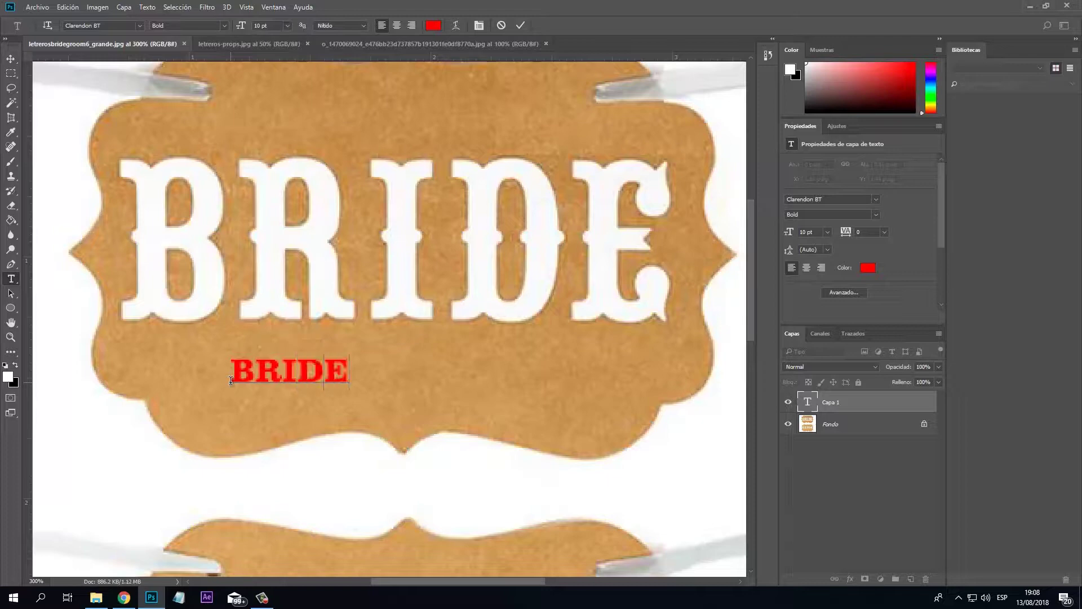
key("ctrl+Return")
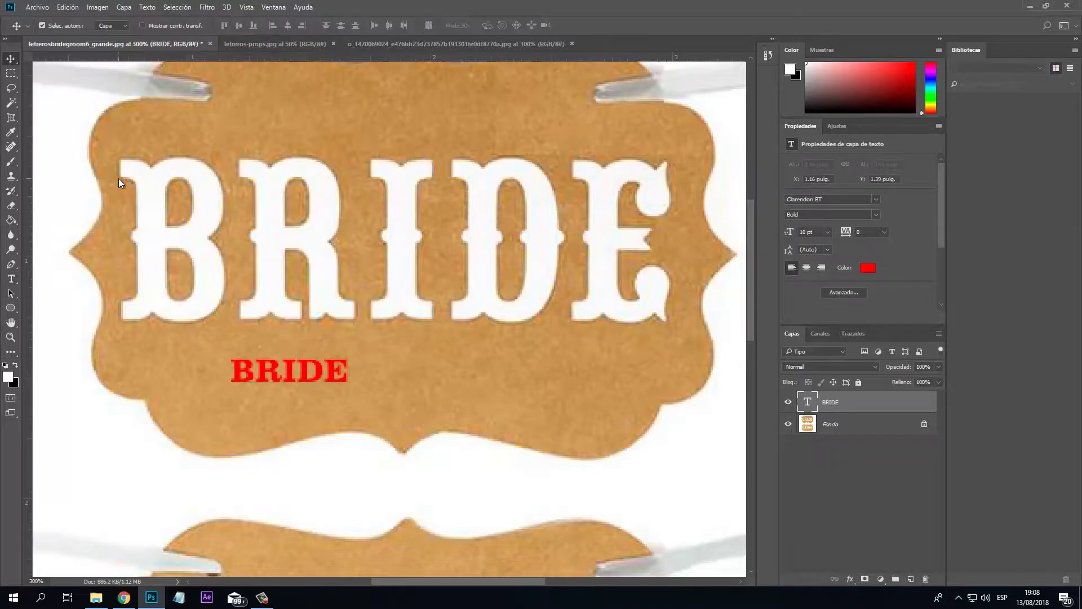
Enlarge the red BRIDE text to about 41 pt beneath the original lettering to compare the shapes, and delete that text layer
key("ctrl+t")
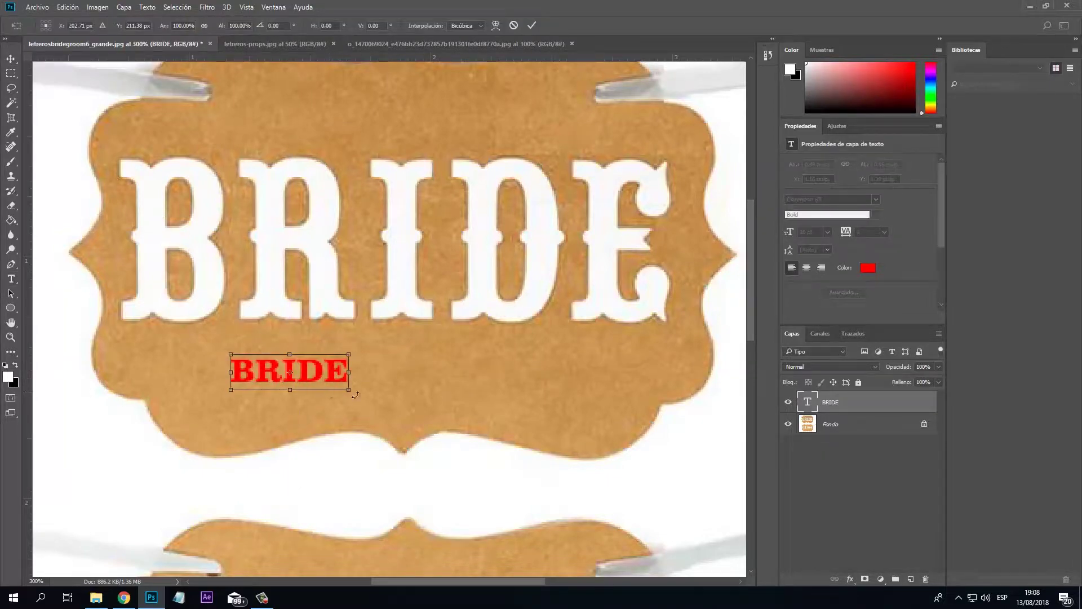
left_click_drag(353, 394, 713, 505)
left_click_drag(400, 401, 327, 361)
key("Return")
left_click_drag(394, 368, 387, 376)
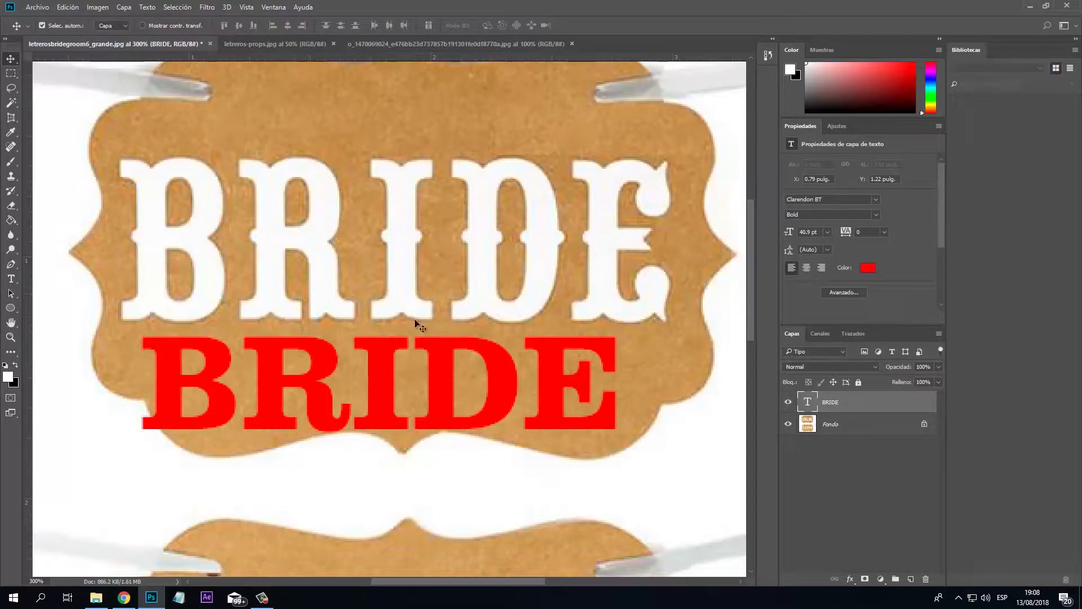
key("Delete")
Perspective-crop the image tightly around the upper sign's BRIDE lettering, to about 2.39 by 0.81 inches
scroll(473, 304, "up", 2)
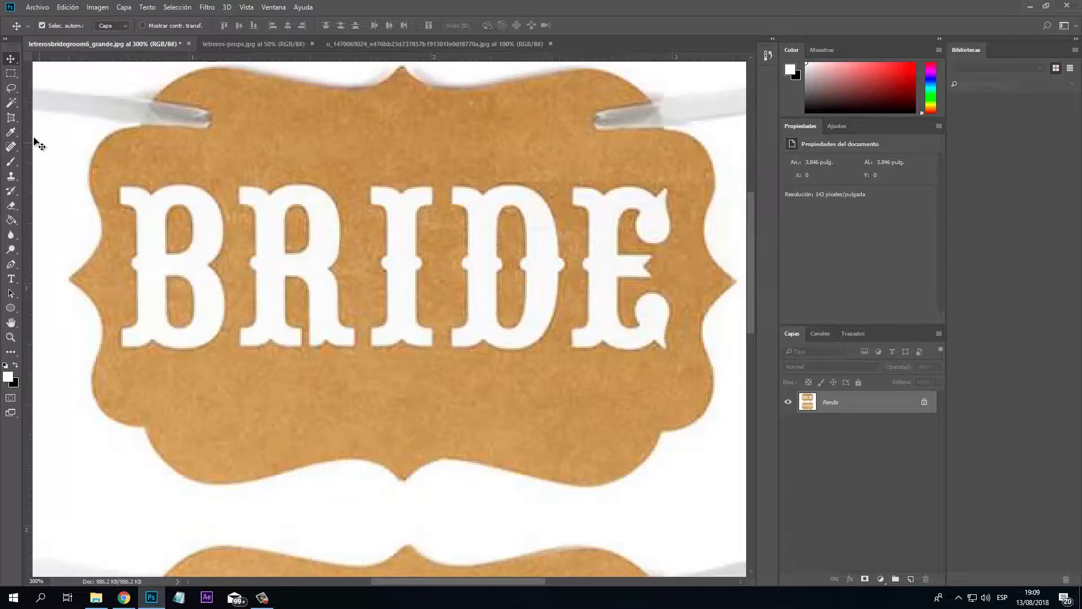
left_click(16, 124)
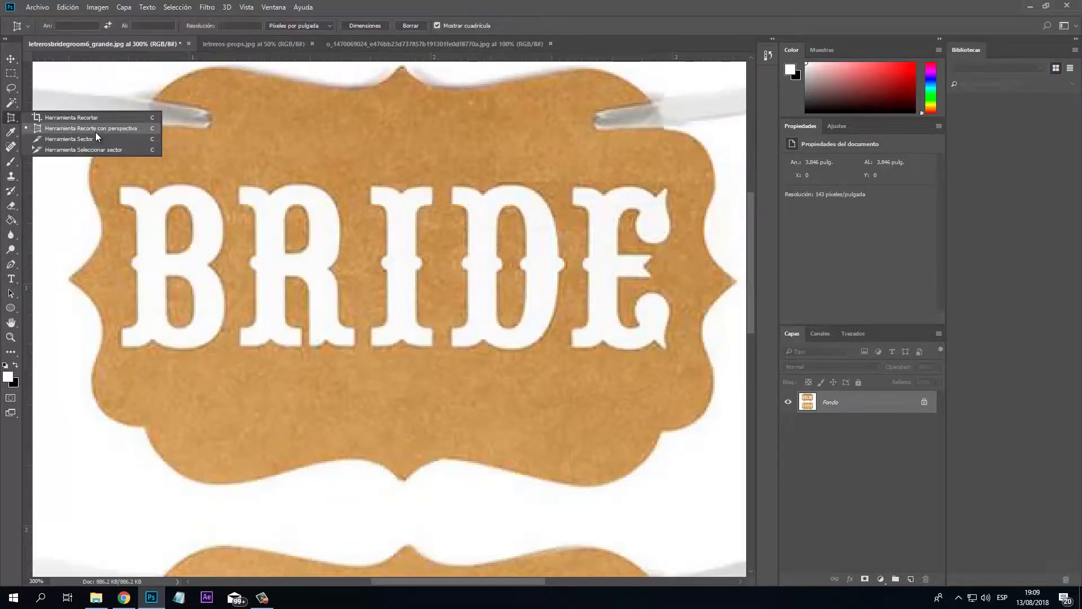
left_click(59, 118)
left_click(15, 124)
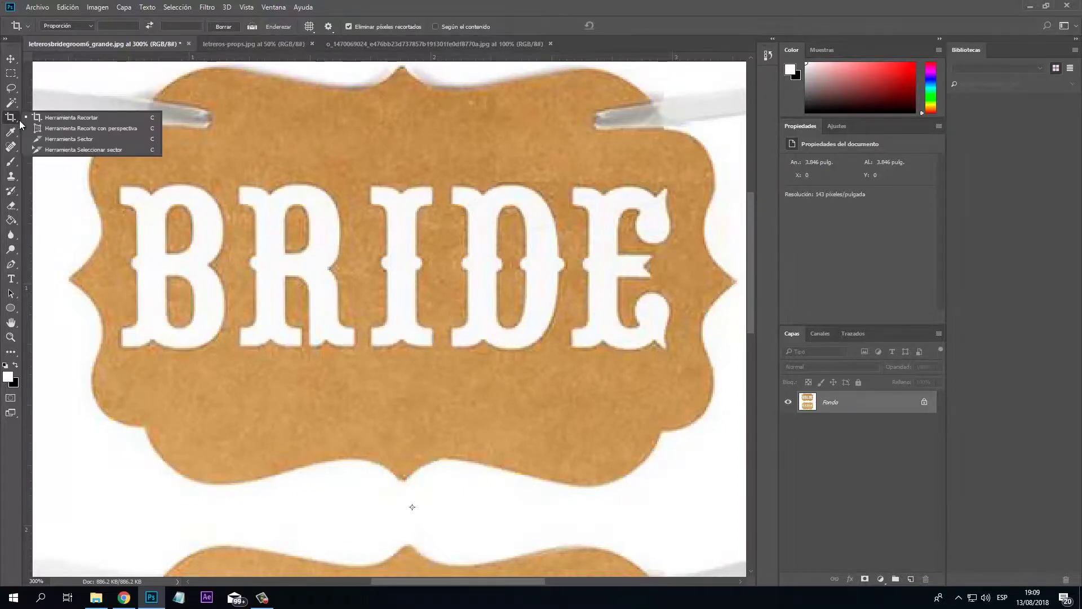
left_click(59, 127)
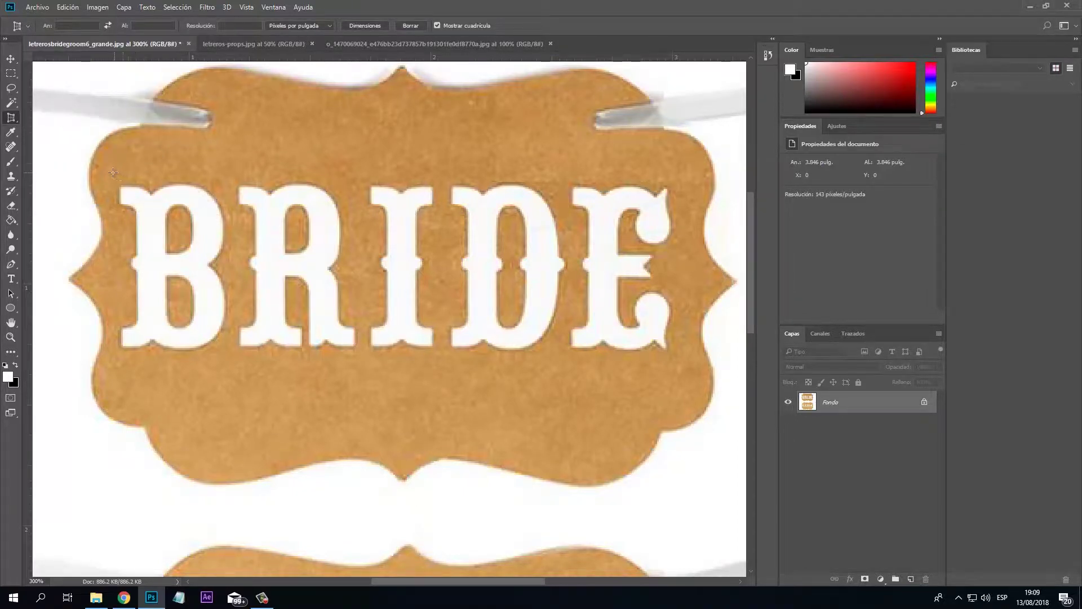
left_click(654, 173)
left_click(668, 368)
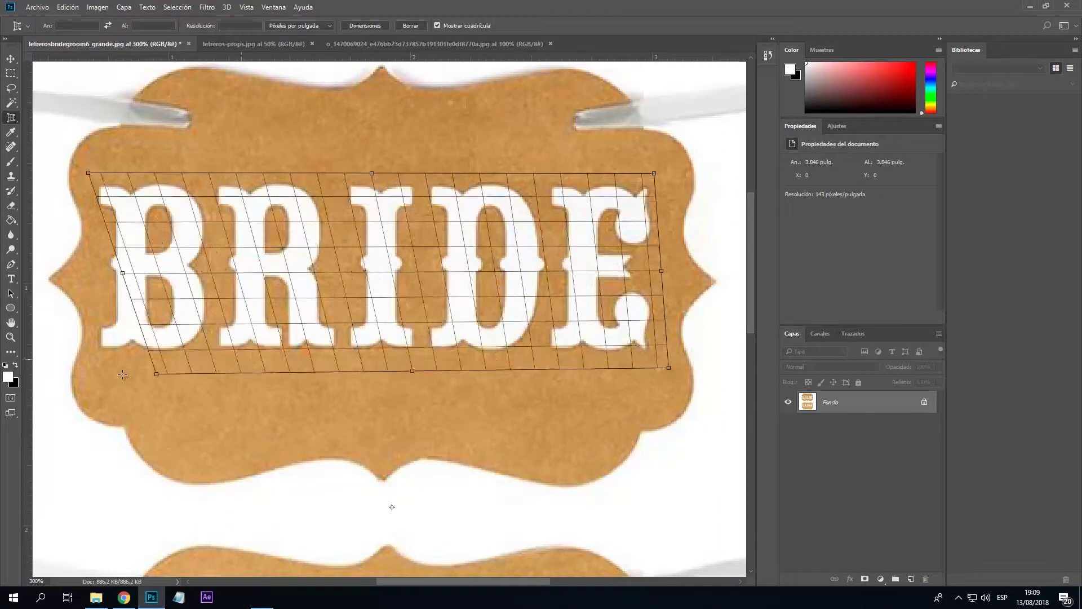
left_click(91, 365)
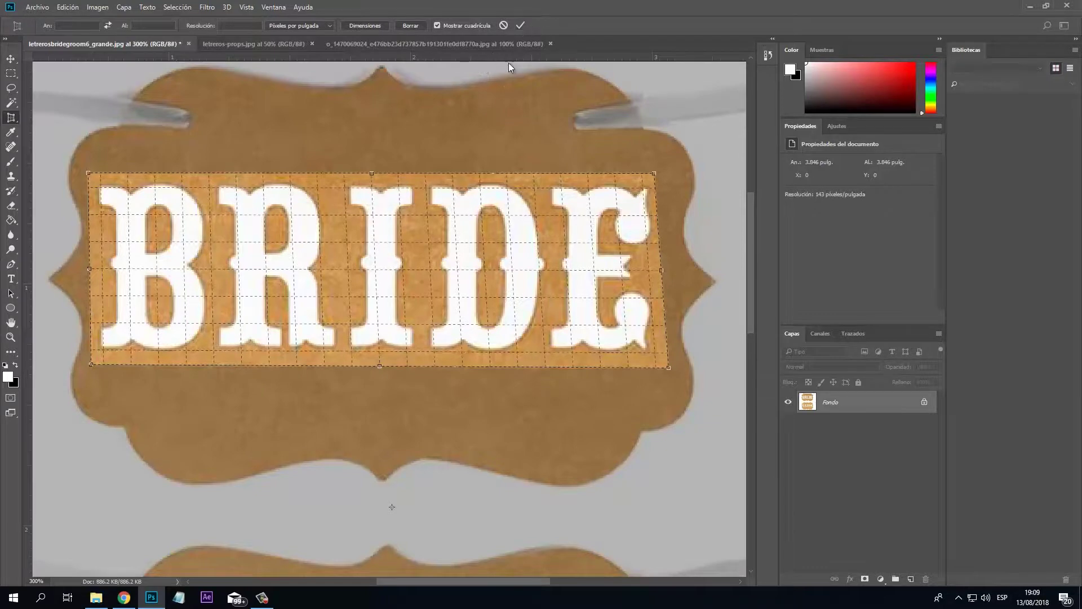
key("Return")
key("v")
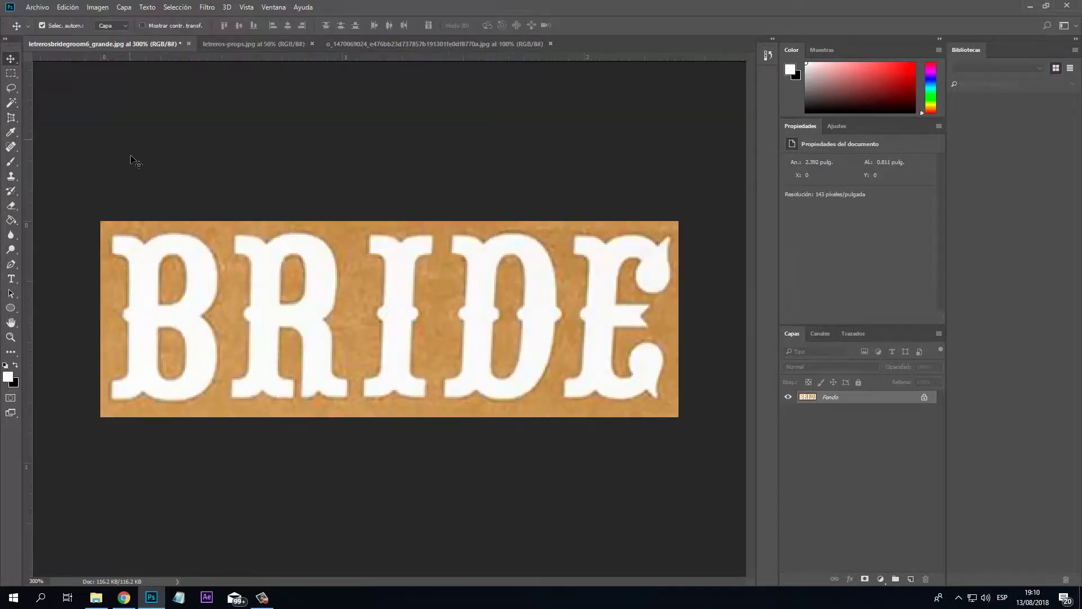
Export the cropped lettering with Save for Web as a medium-quality JPEG named 1 in the Imágenes folder
left_click(37, 7)
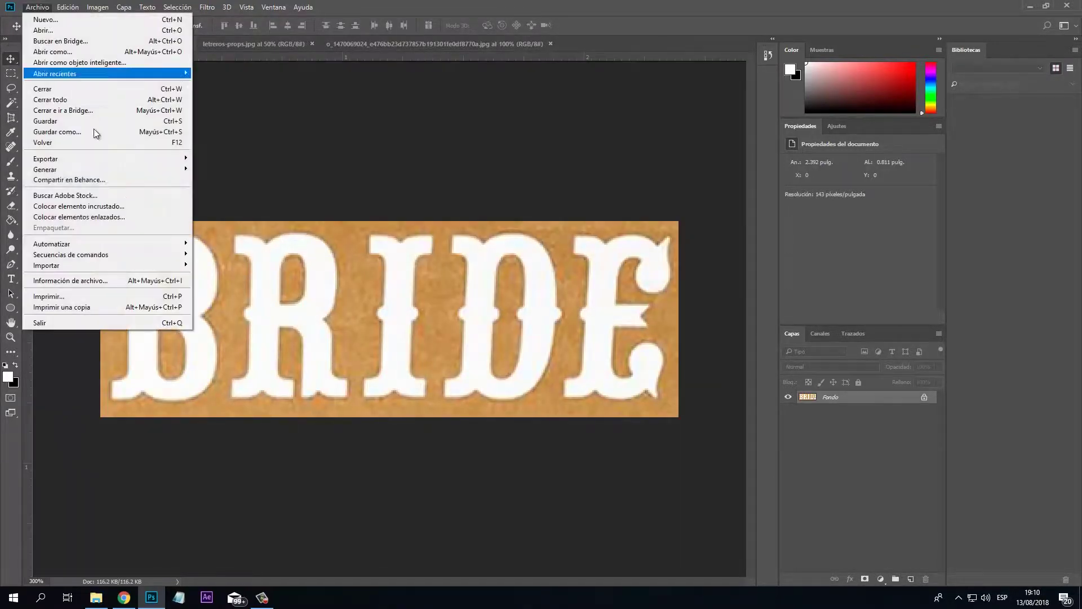
mouse_move(86, 159)
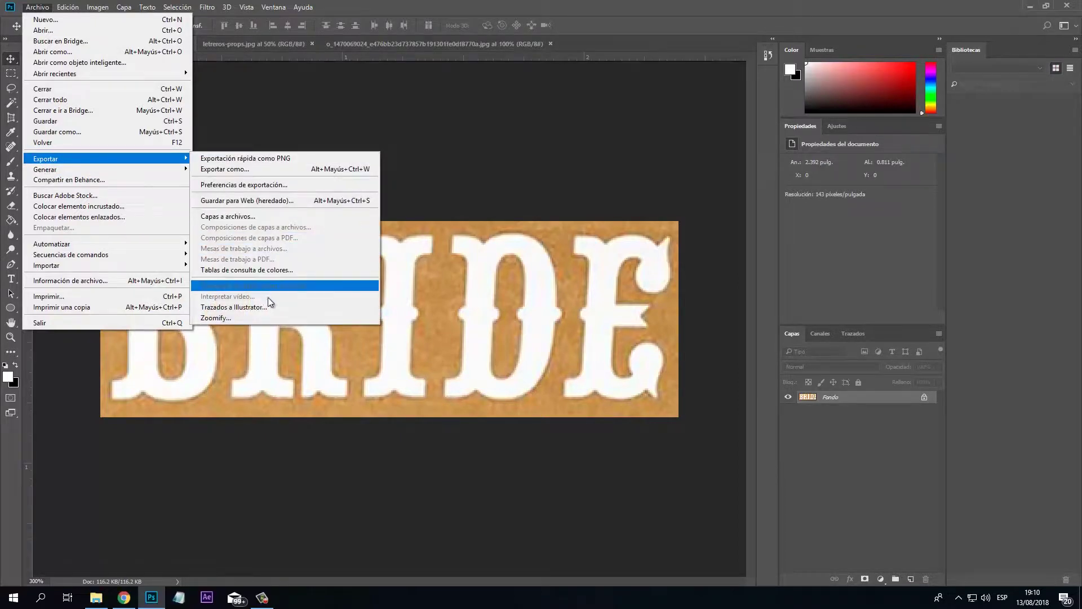
left_click(286, 202)
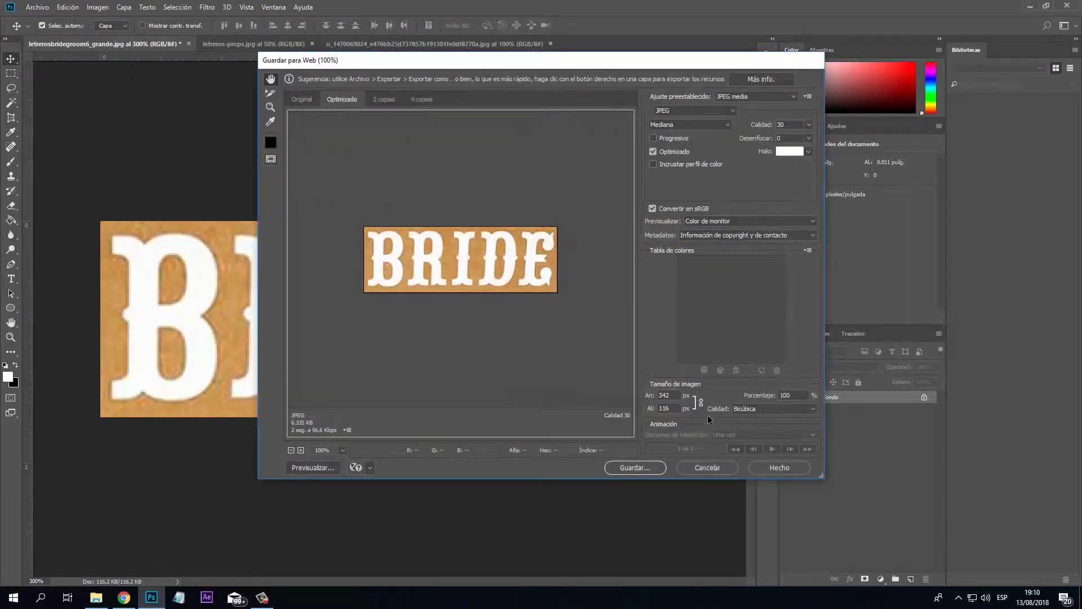
left_click(652, 470)
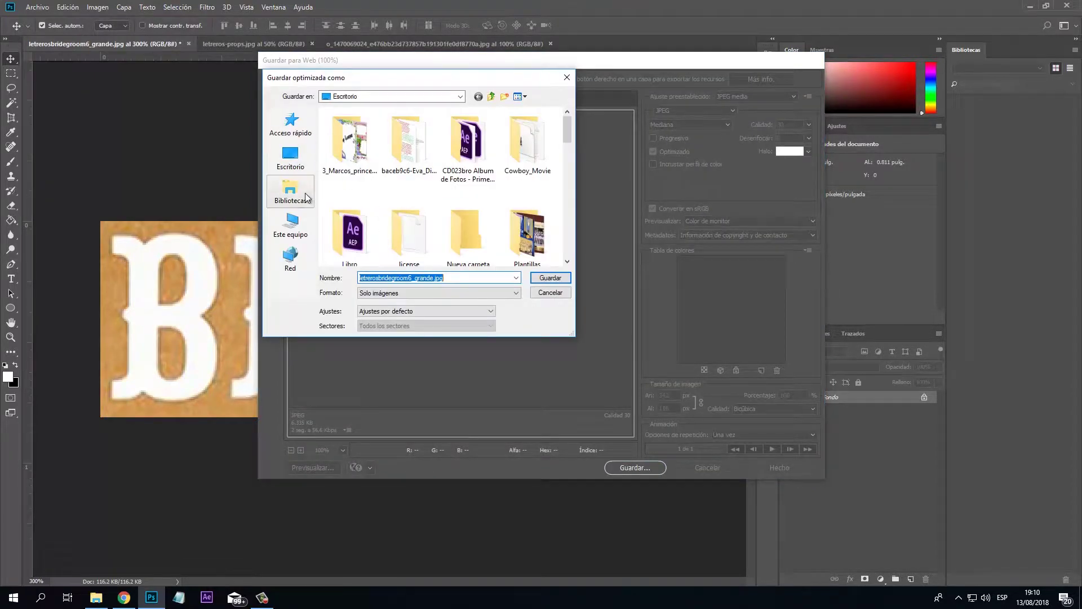
left_click(290, 190)
double_click(483, 152)
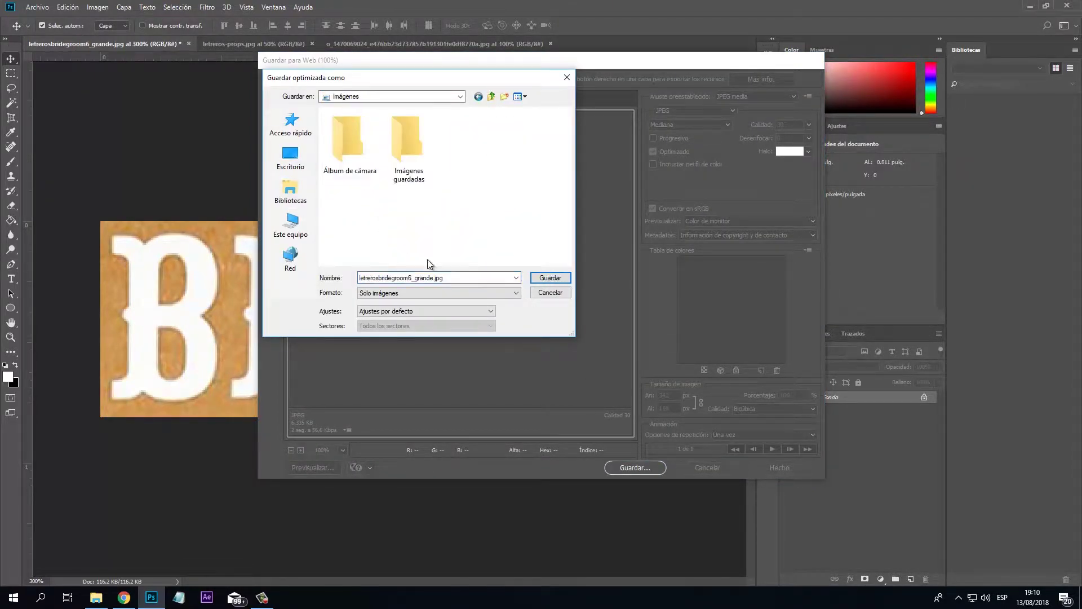
type("1")
left_click(563, 280)
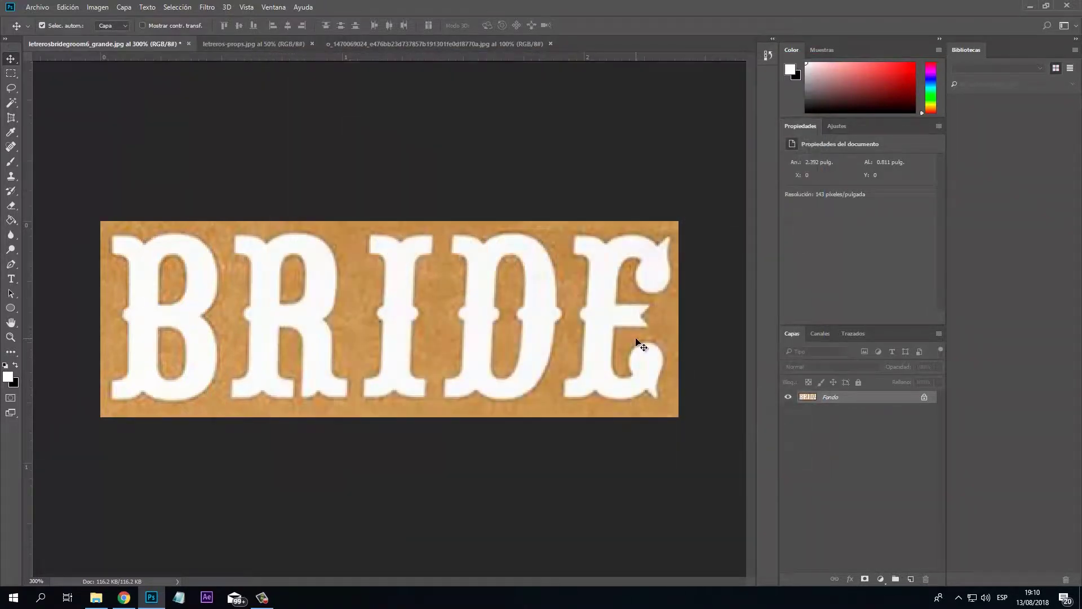
Undo the perspective crop so the document holds the full image with both signs
key("ctrl+z")
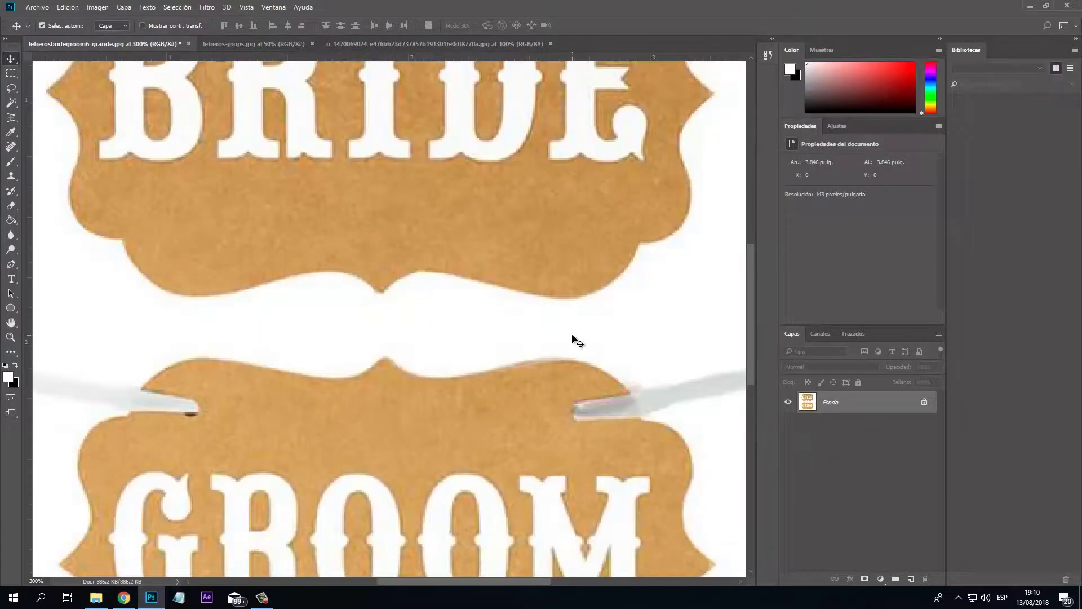
key("ctrl+minus")
key("ctrl+minus")
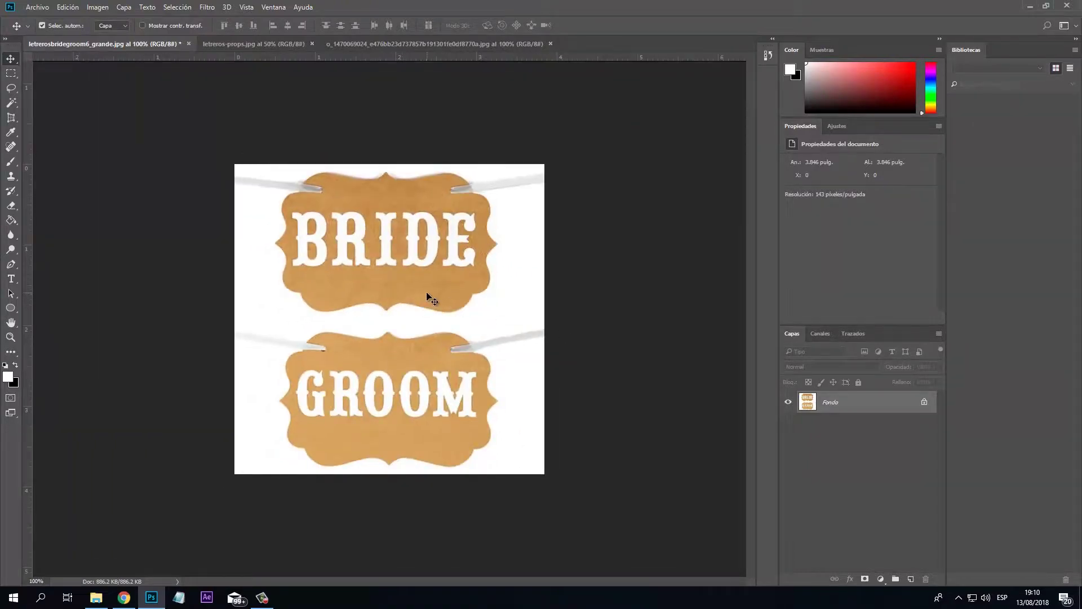
key("ctrl+plus")
left_click_drag(400, 290, 380, 362)
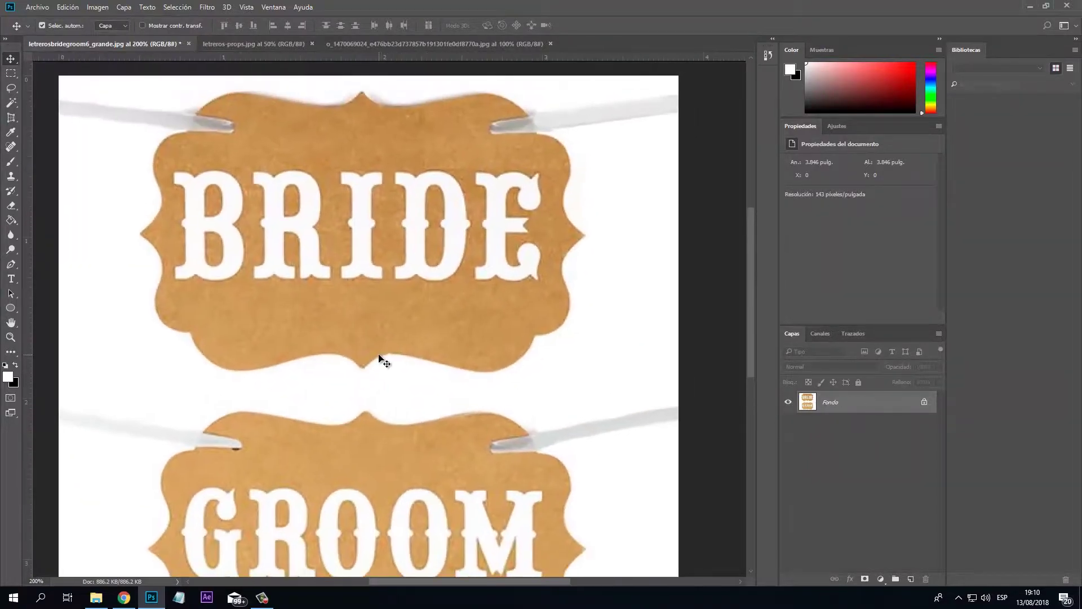
Switch to Chrome and look over the Google search results for myfonts and typekit
left_click(125, 597)
left_click(73, 8)
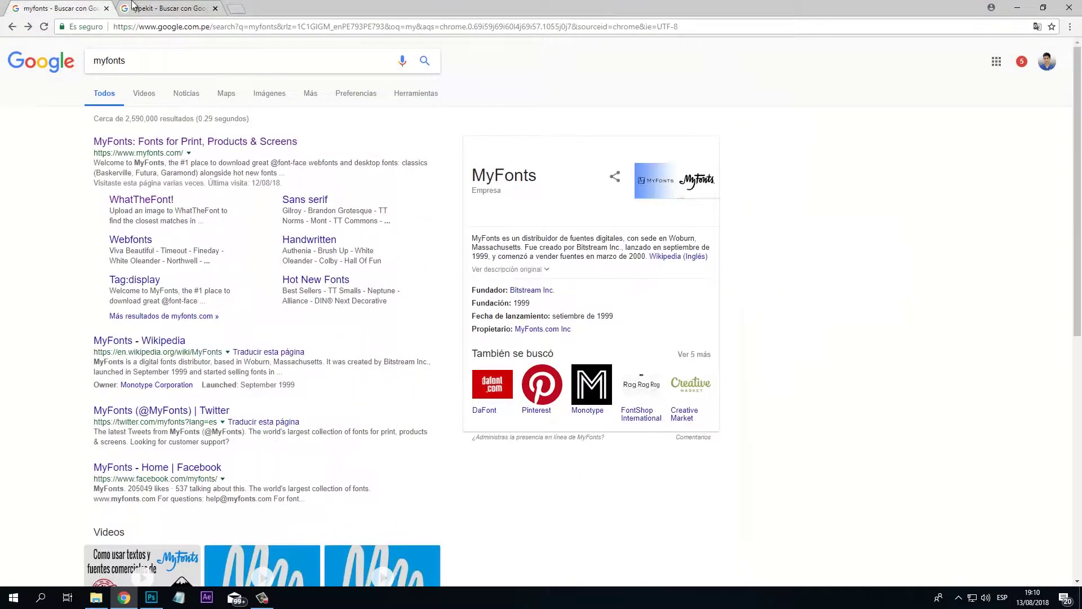
left_click(135, 7)
left_click(60, 4)
left_click(163, 7)
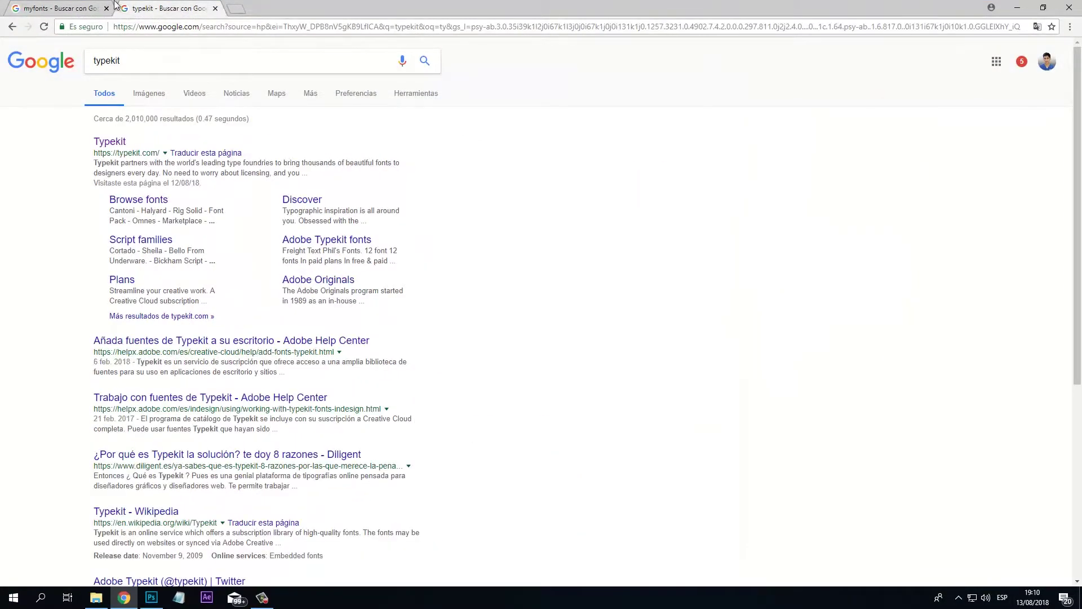
left_click(79, 8)
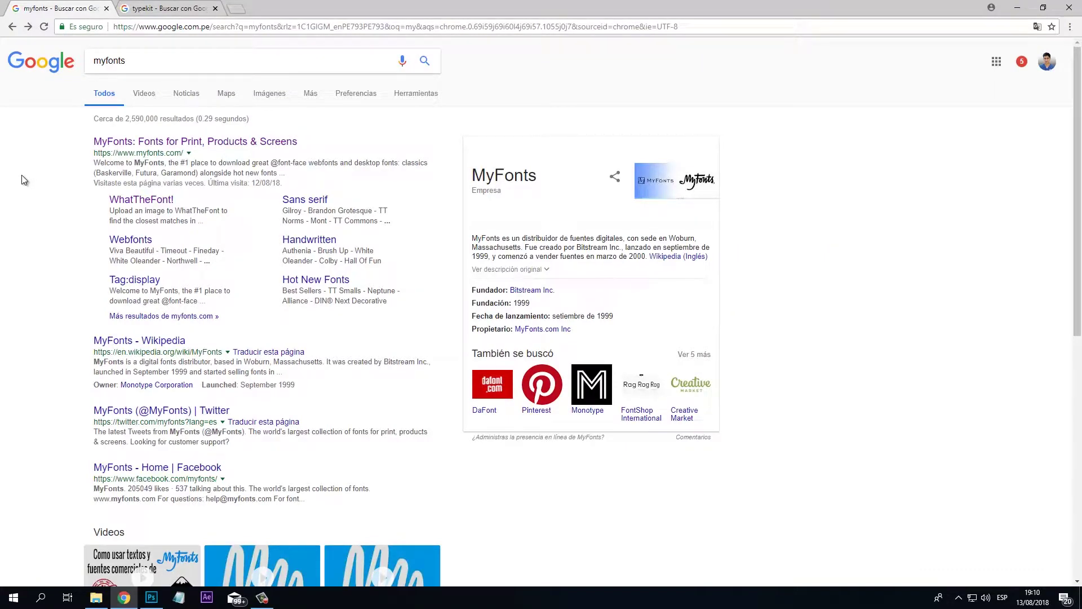
left_click(185, 10)
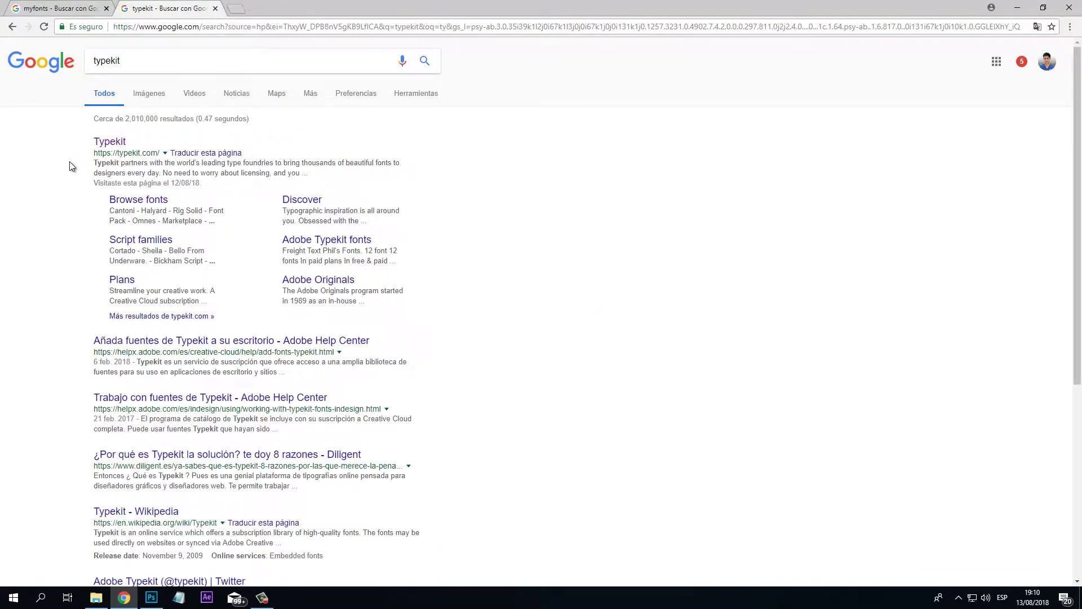
left_click(62, 8)
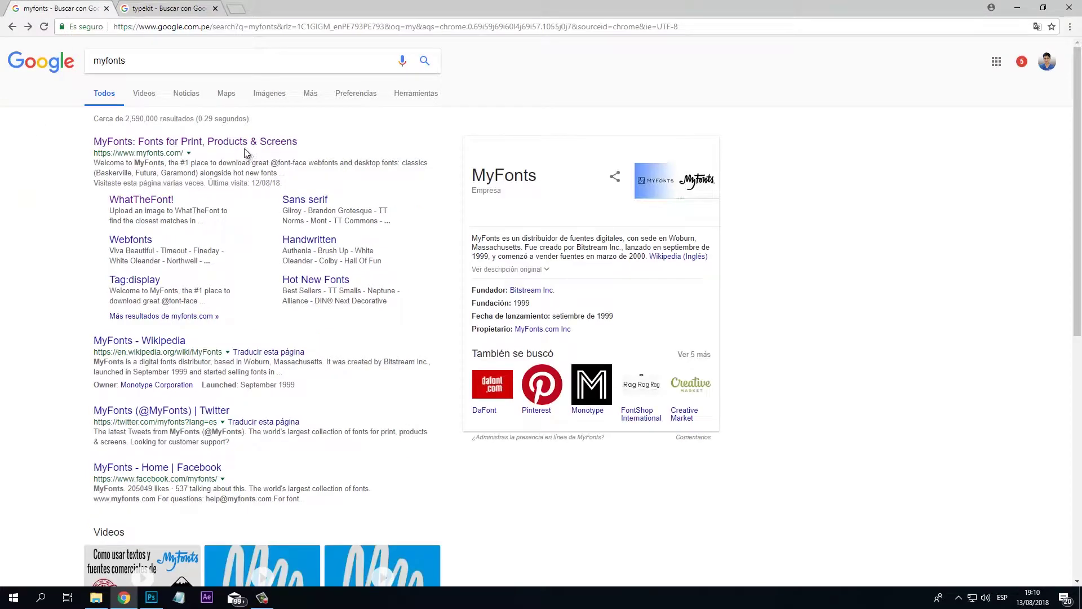
Open the WhatTheFont page of MyFonts from the search results and find its image upload area
left_click(161, 204)
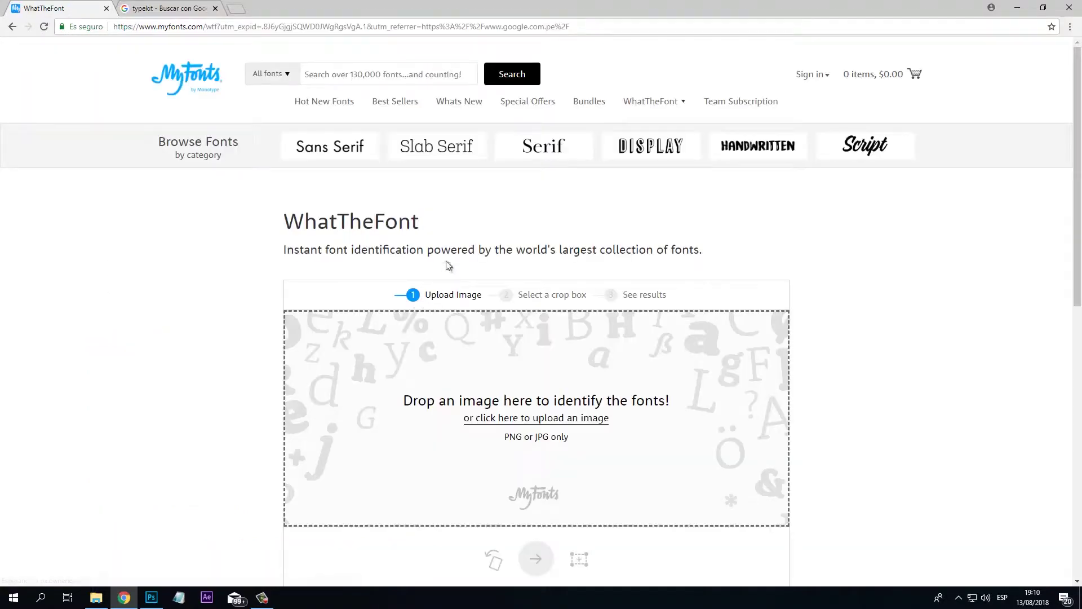
scroll(564, 384, "down", 2)
scroll(222, 291, "up", 2)
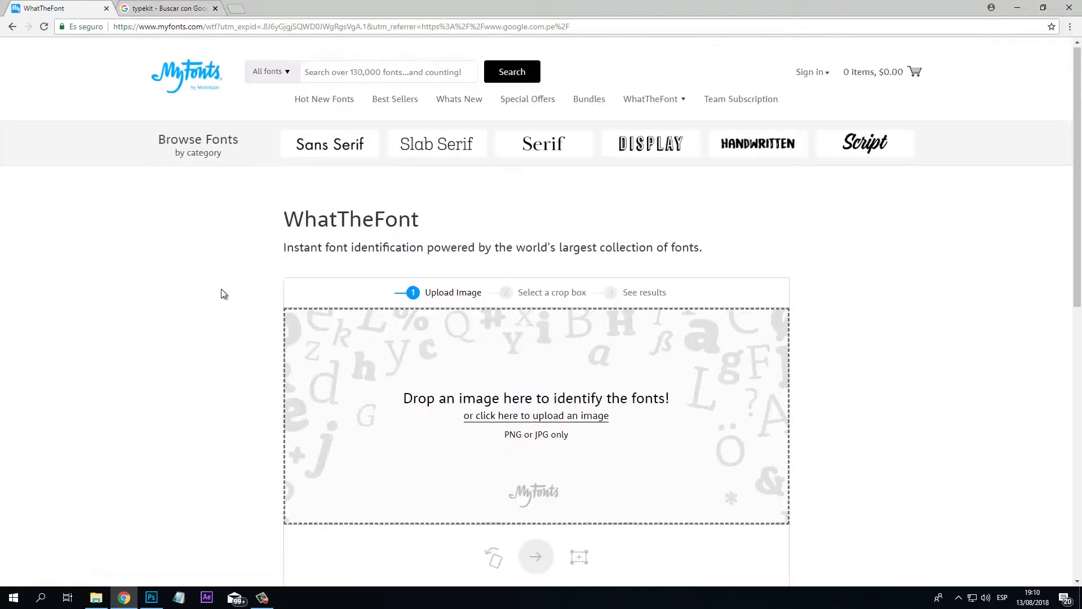
scroll(411, 299, "down", 1)
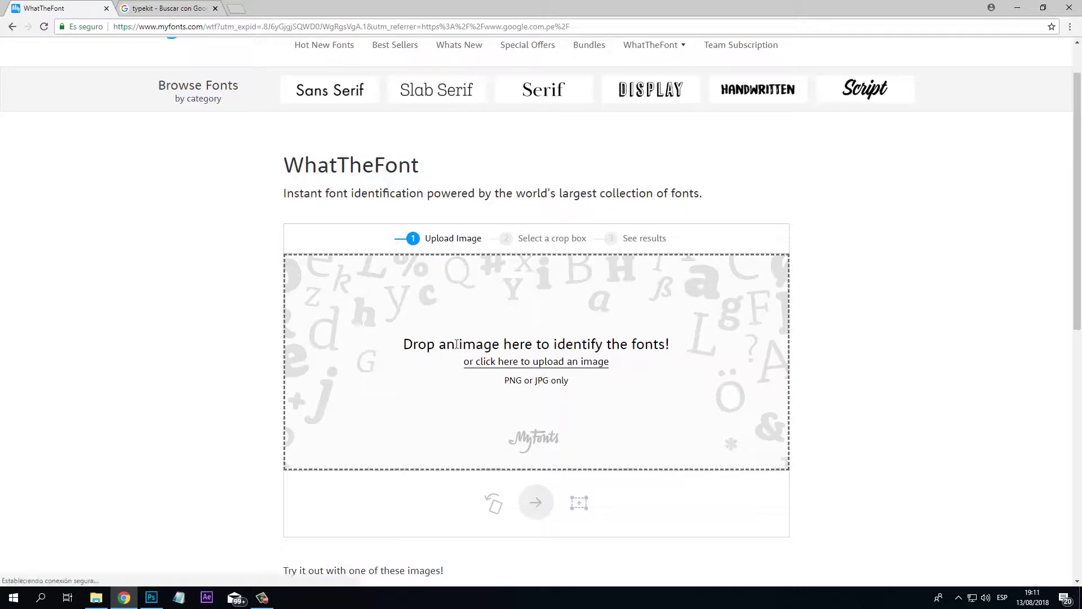
left_click_drag(413, 393, 435, 393)
scroll(556, 364, "down", 2)
left_click(413, 360)
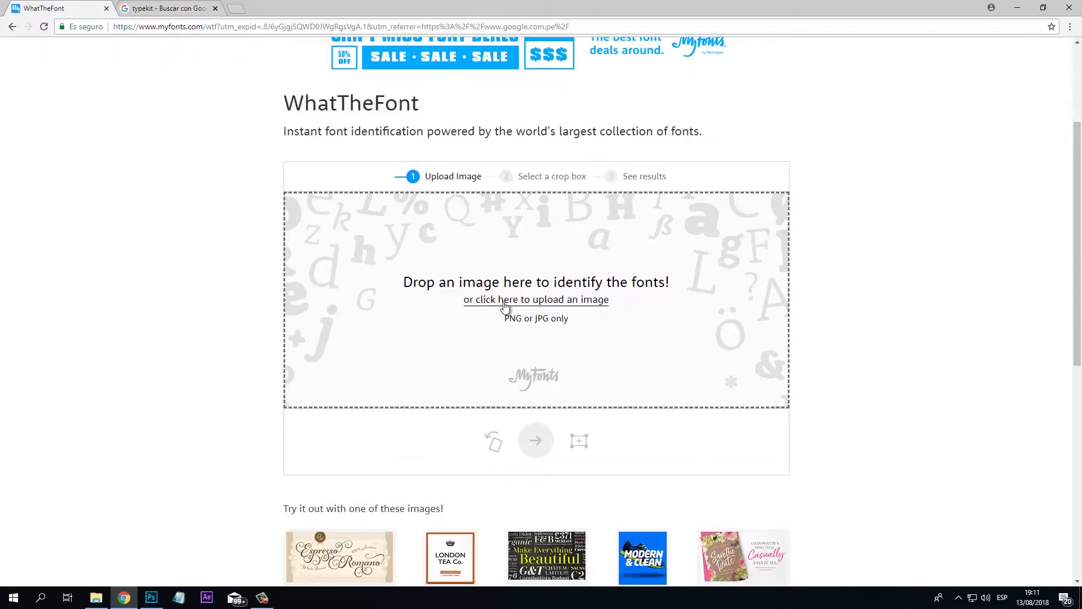
Upload 1.jpg from the Imágenes folder to WhatTheFont and have the font in the selected crop identified
left_click(552, 290)
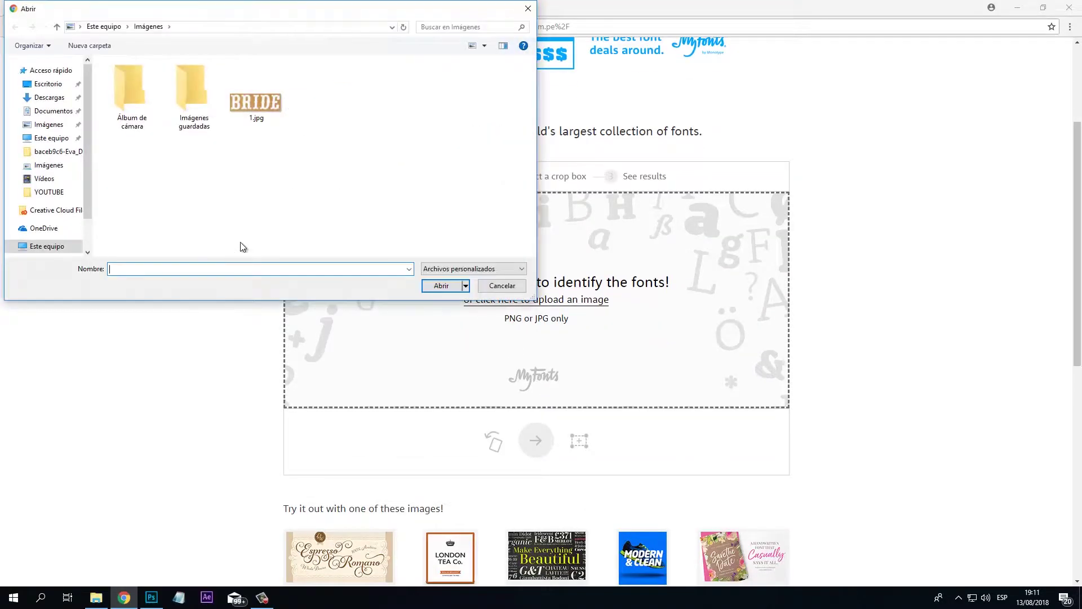
left_click(258, 102)
left_click(441, 286)
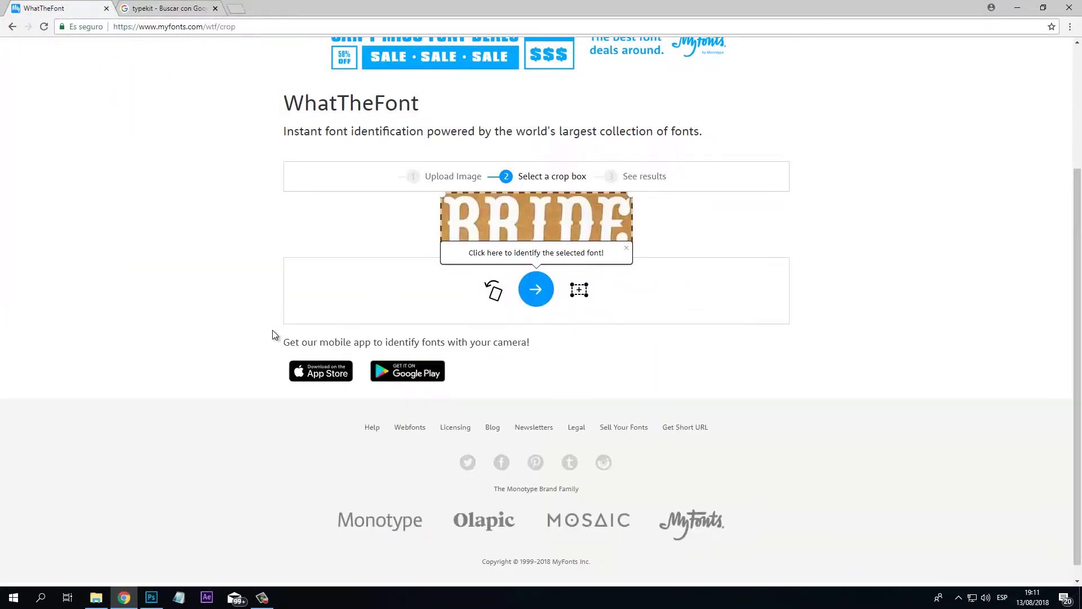
left_click(543, 293)
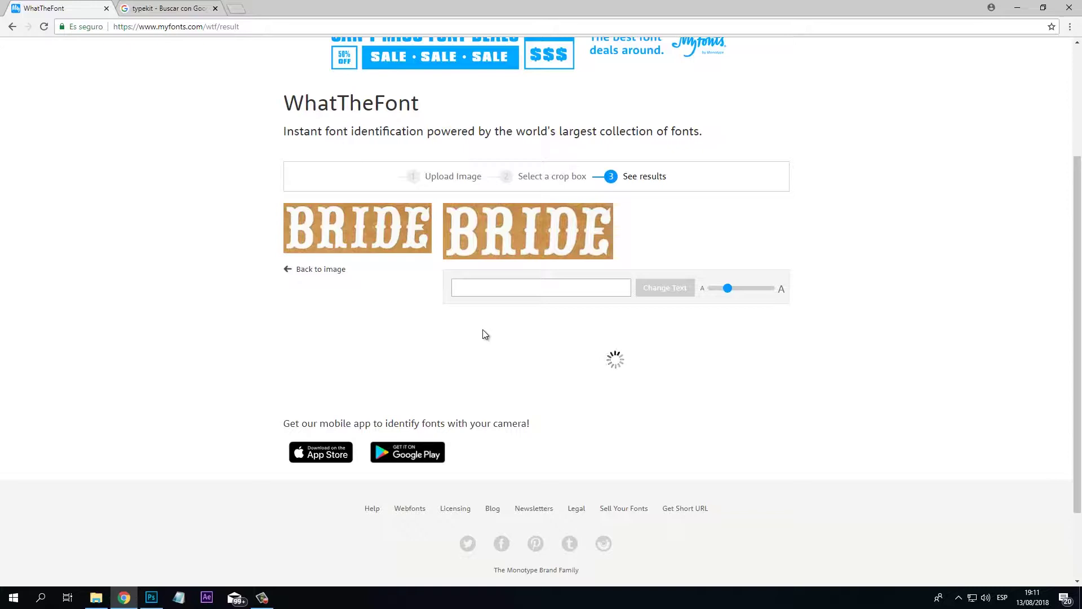
Enter BRIDE as the sample text for the WhatTheFont results and enlarge the font previews
left_click(499, 296)
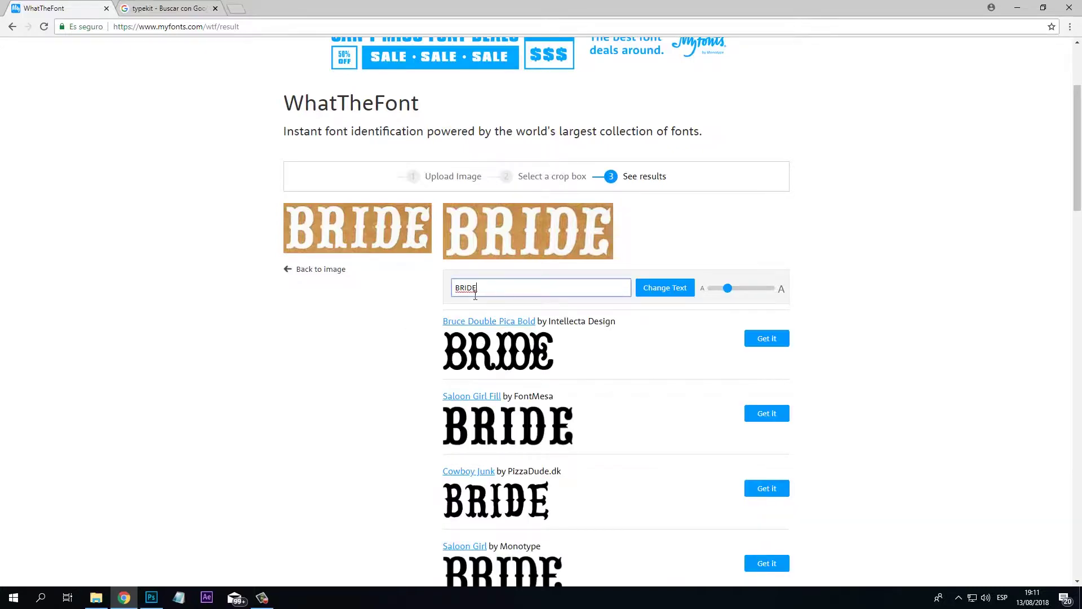
double_click(488, 286)
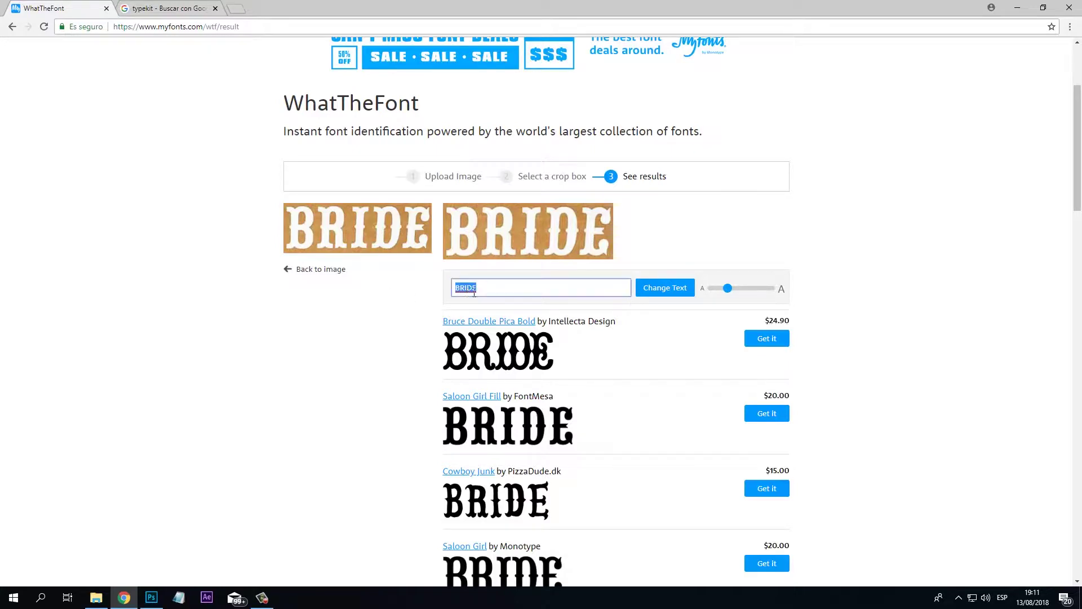
type("BRIDE")
left_click(801, 291)
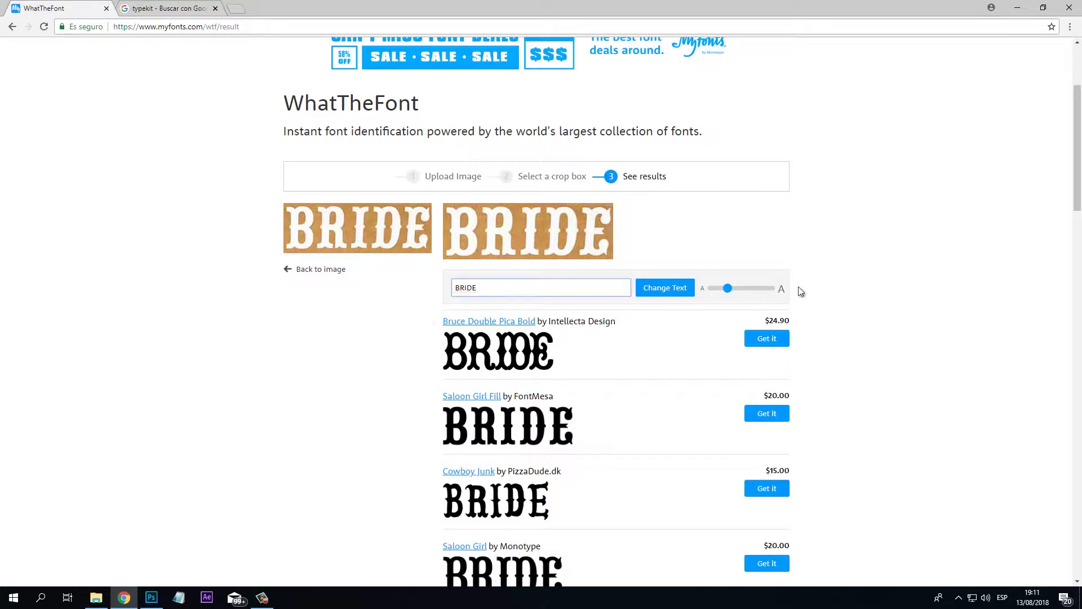
left_click_drag(729, 294, 754, 296)
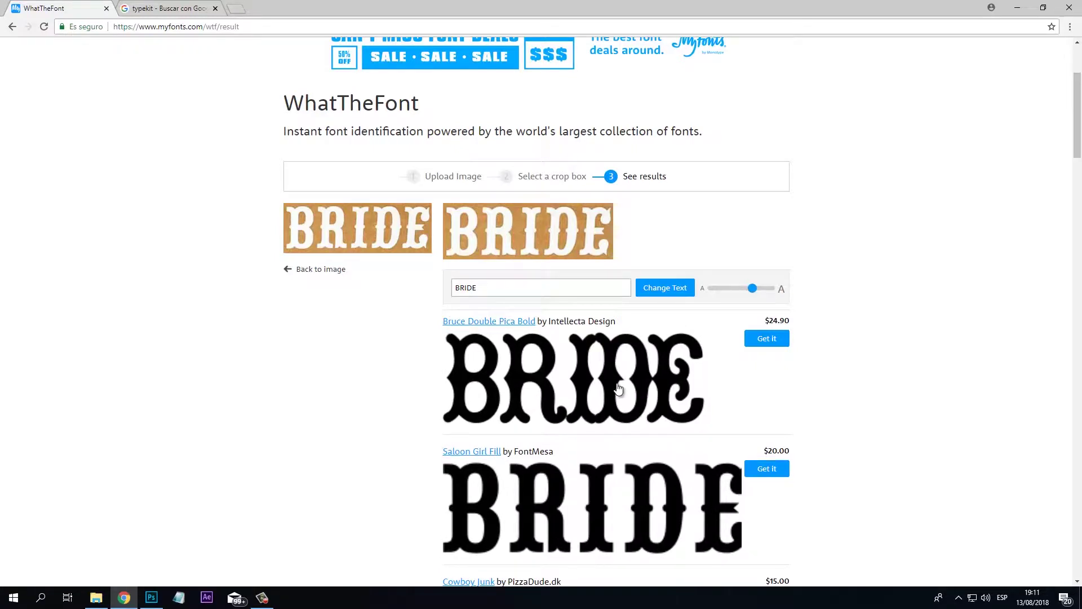
Look through the enlarged WhatTheFont matches and compare their letter shapes with the uploaded BRIDE crop
scroll(619, 388, "down", 2)
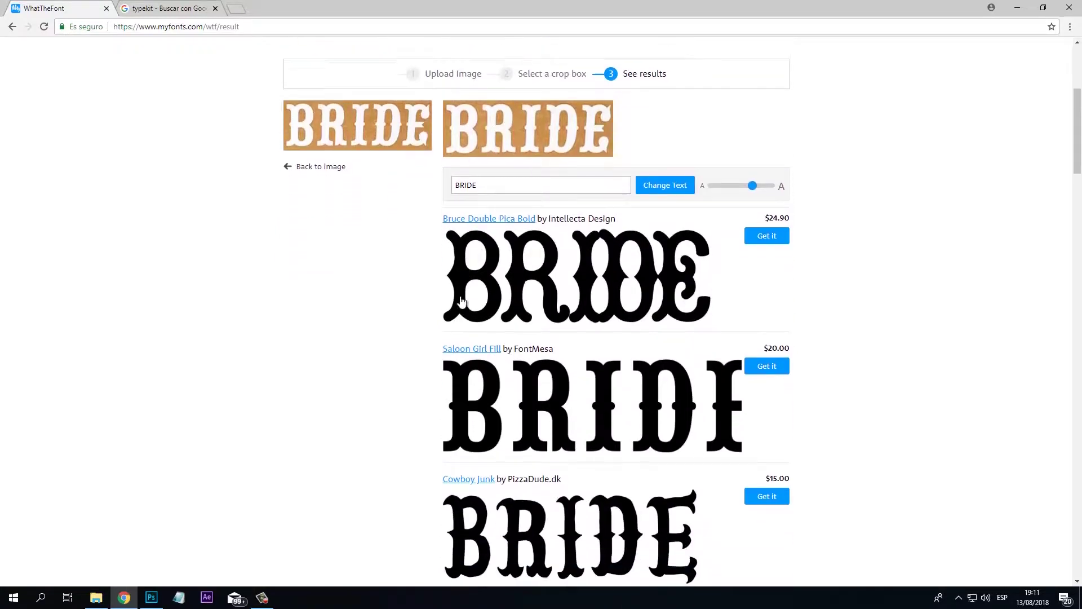
scroll(414, 279, "down", 1)
scroll(409, 288, "down", 4)
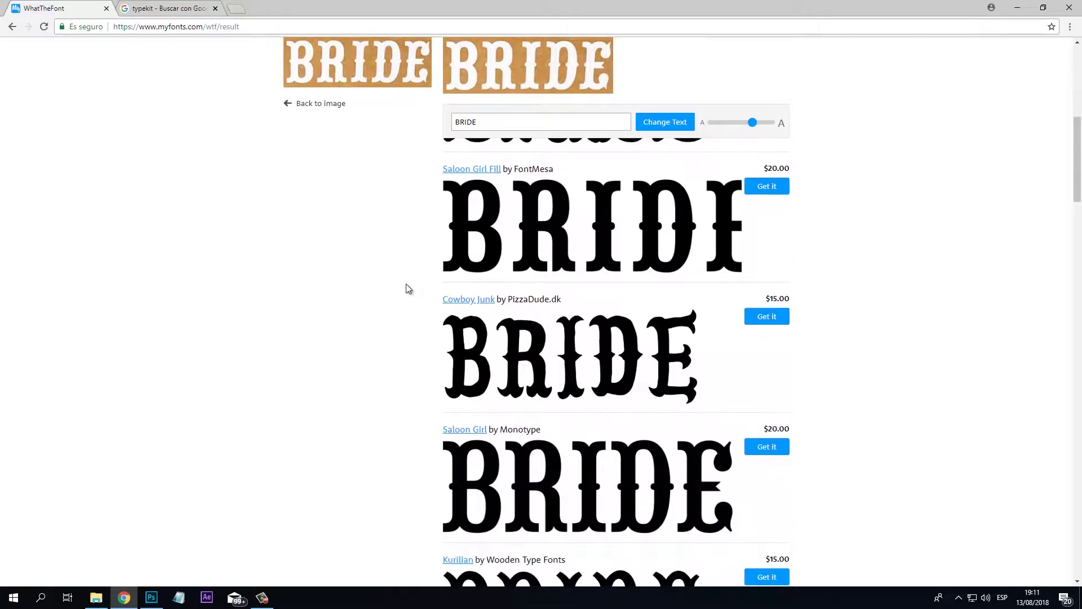
scroll(415, 329, "up", 7)
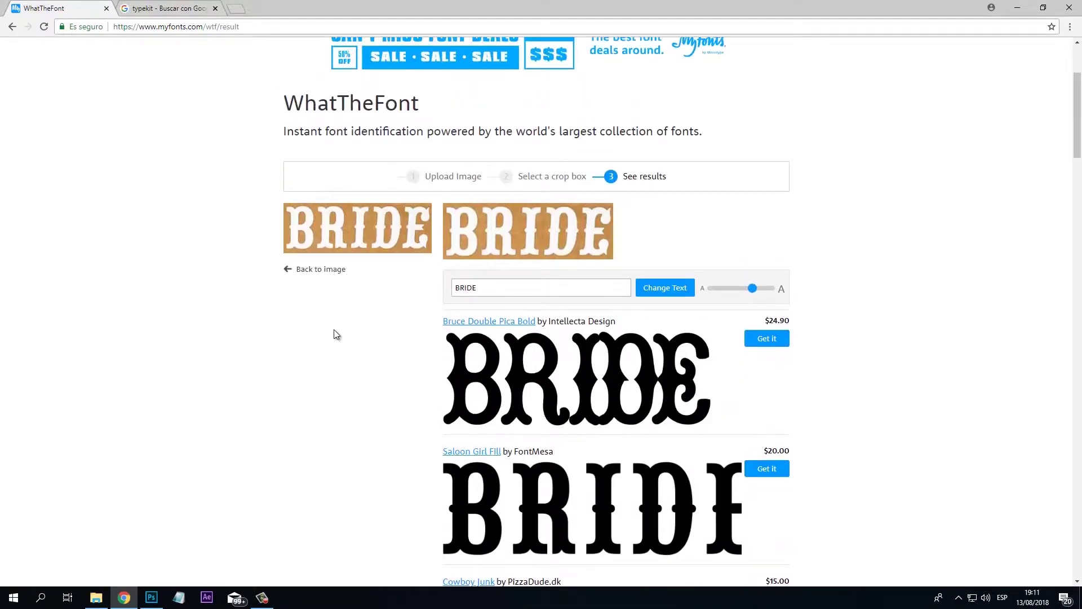
scroll(308, 378, "down", 1)
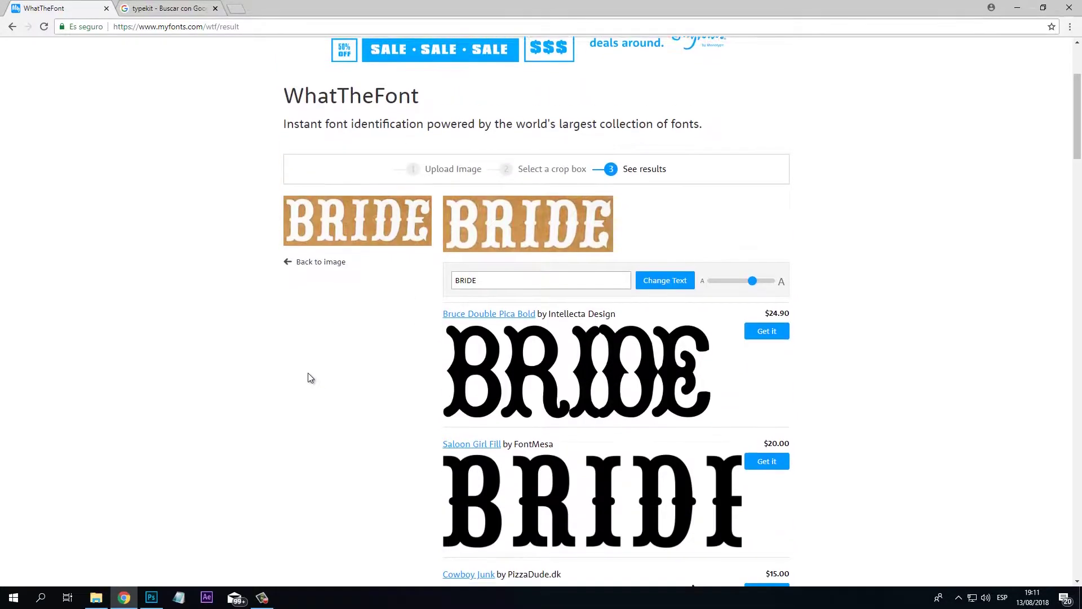
scroll(306, 373, "down", 1)
scroll(303, 367, "down", 3)
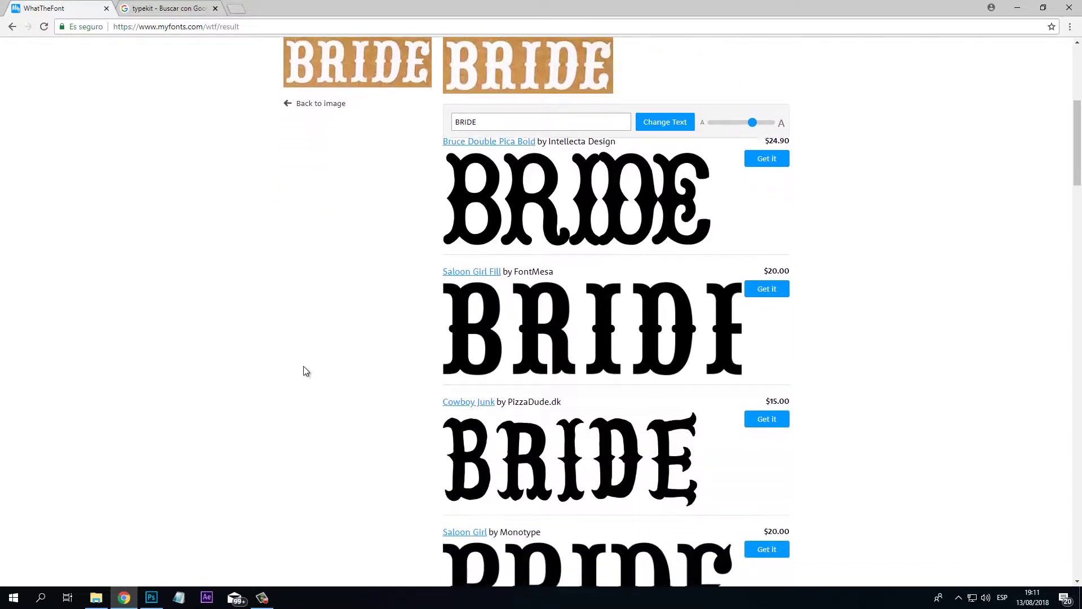
Open the Typekit site in a new tab from the Google results and find its photo search for similar type
left_click(149, 7)
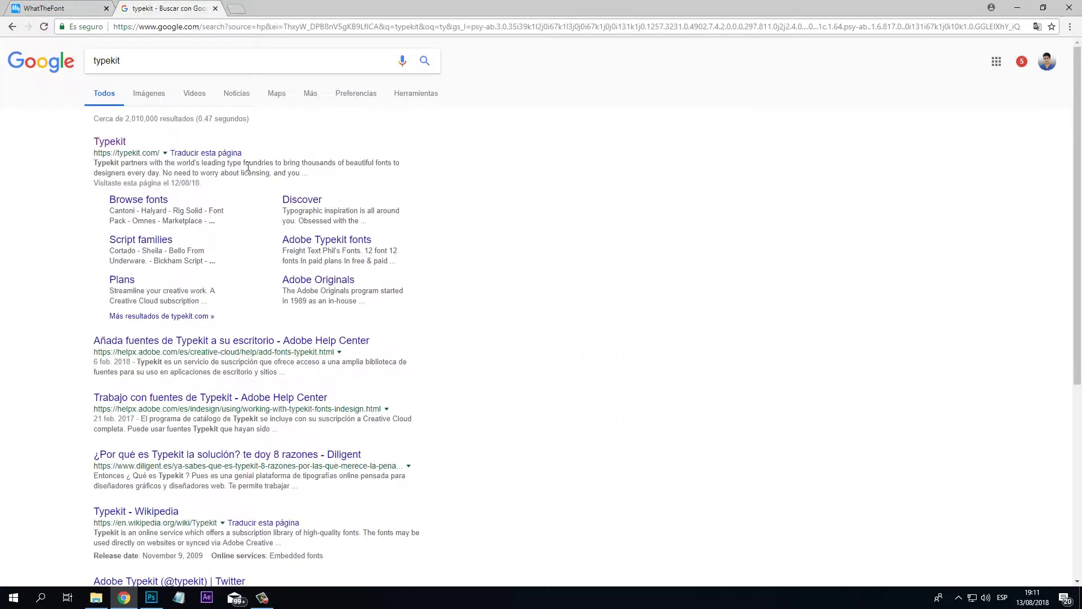
right_click(118, 147)
left_click(158, 149)
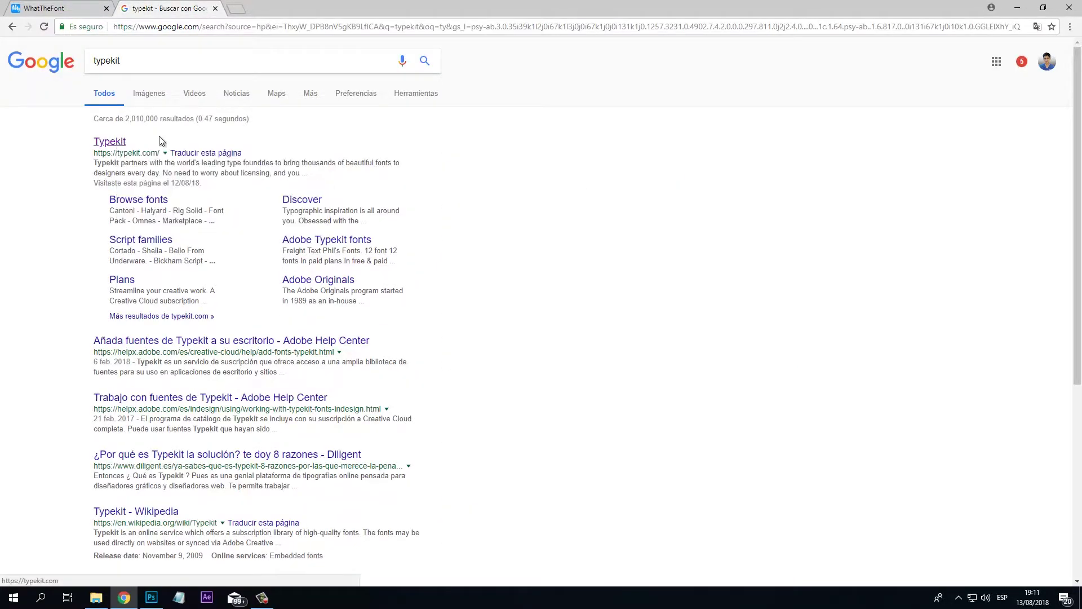
left_click(281, 7)
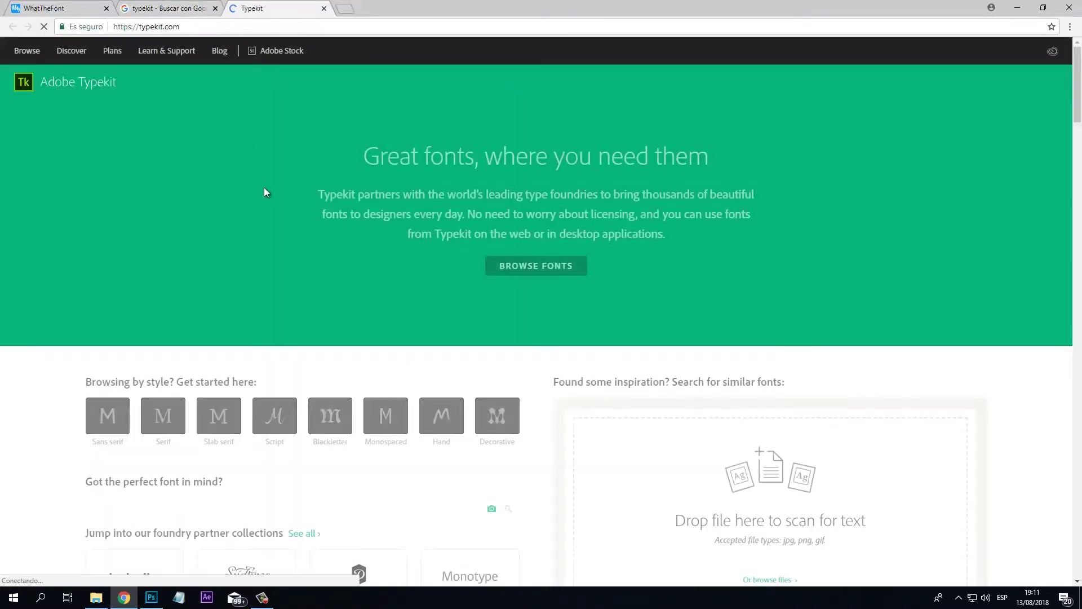
scroll(242, 212, "down", 5)
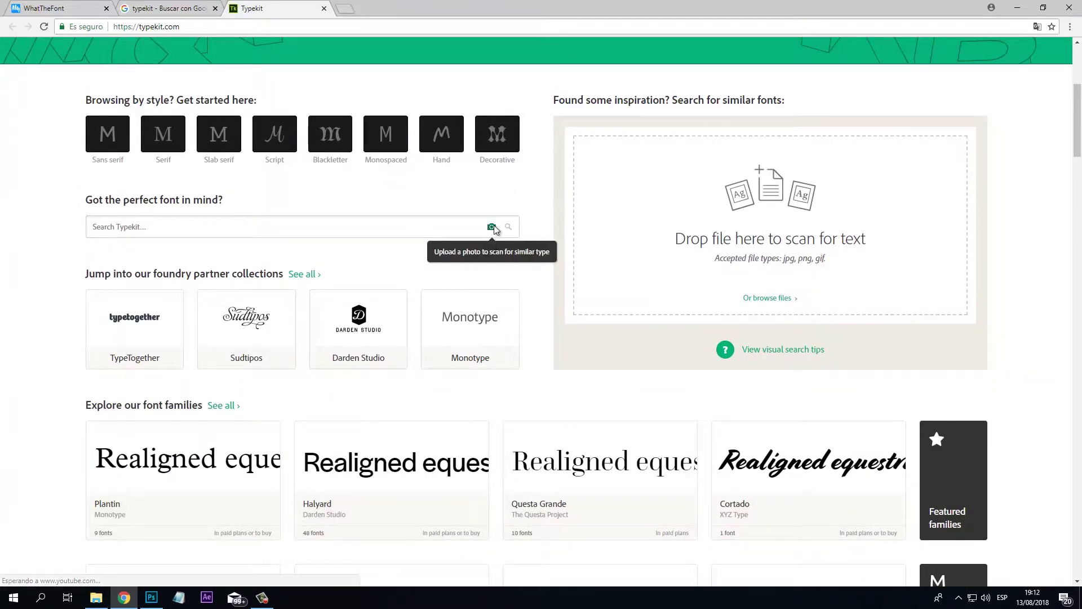
Upload 1.jpg from the Imágenes folder to Typekit's visual search and accept the region around the BRIDE lettering
left_click(492, 228)
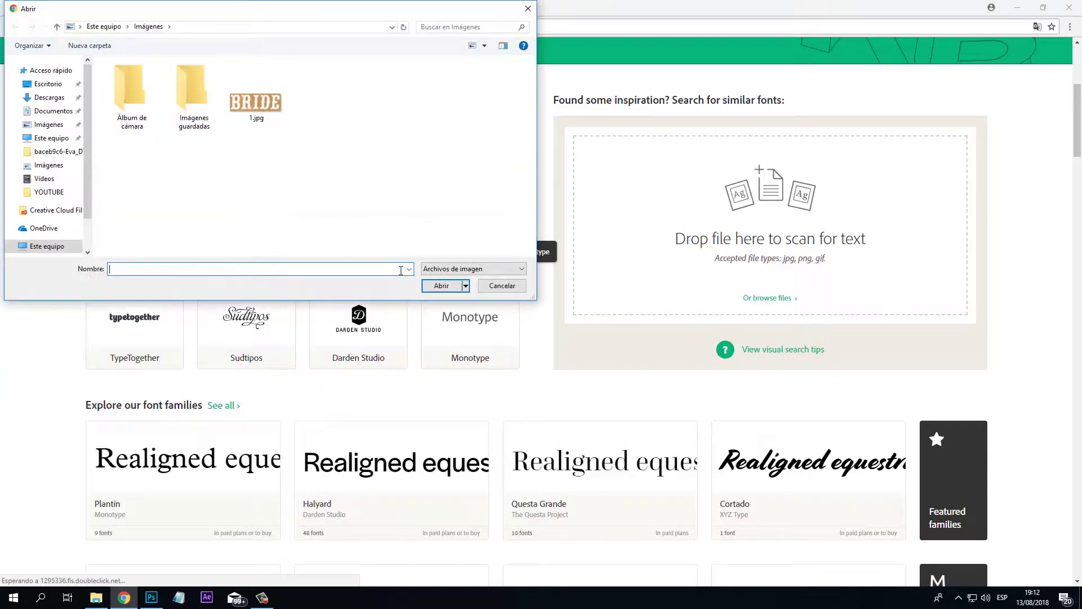
left_click(270, 101)
left_click(442, 286)
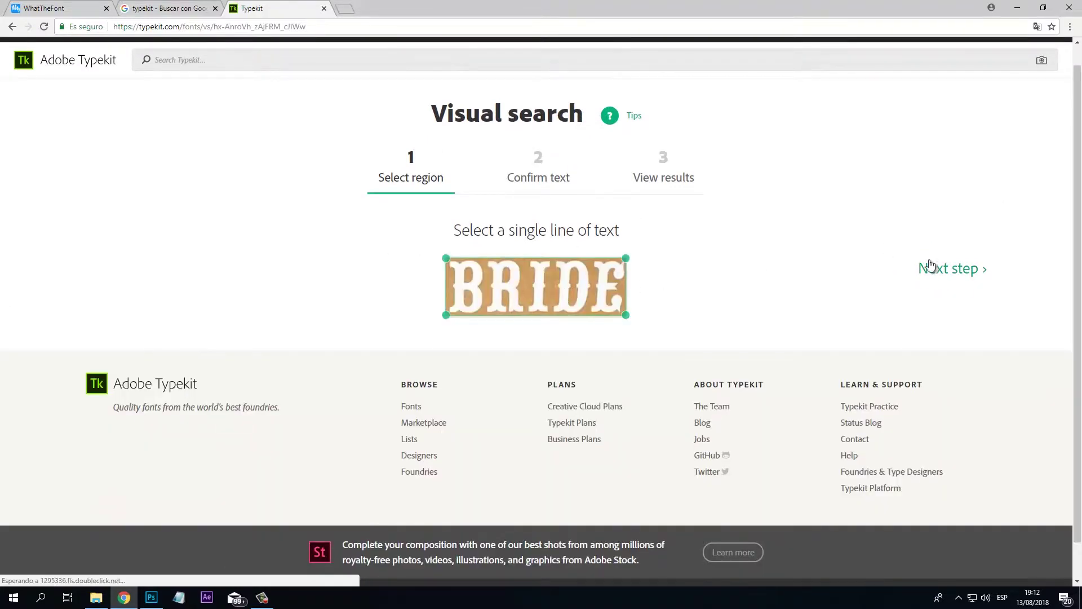
left_click(930, 267)
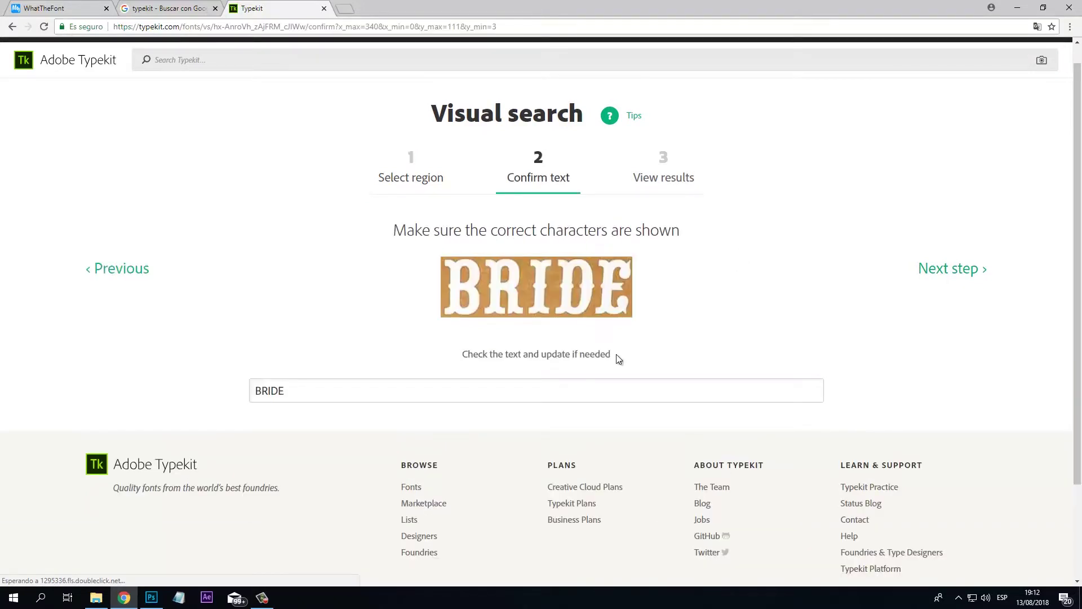
Check the recognised text, keep it as BRIDE and continue to the similar fonts
left_click(334, 396)
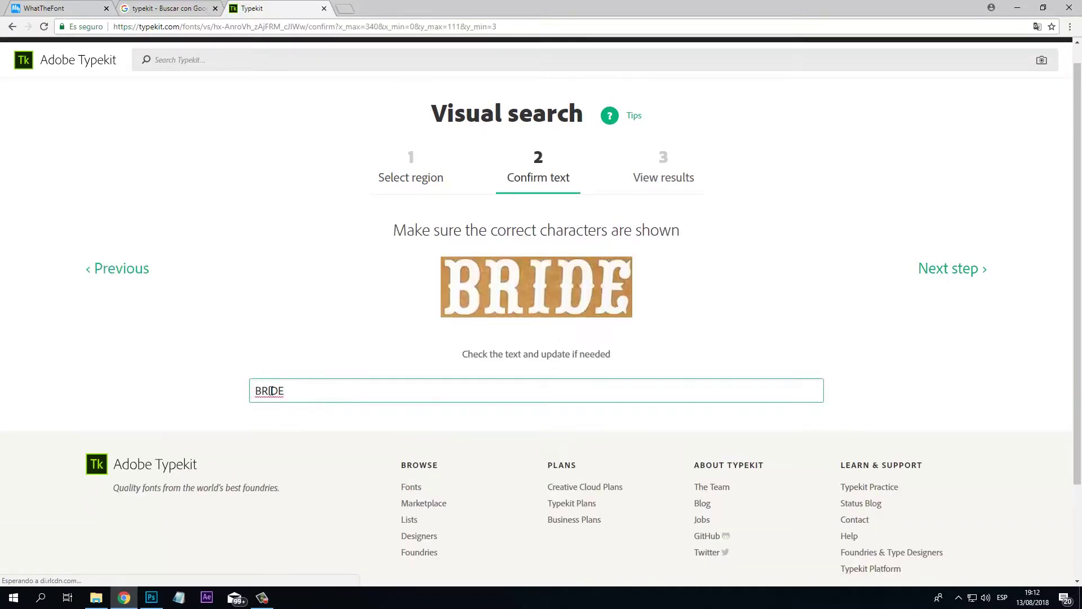
left_click_drag(300, 391, 258, 388)
left_click(289, 326)
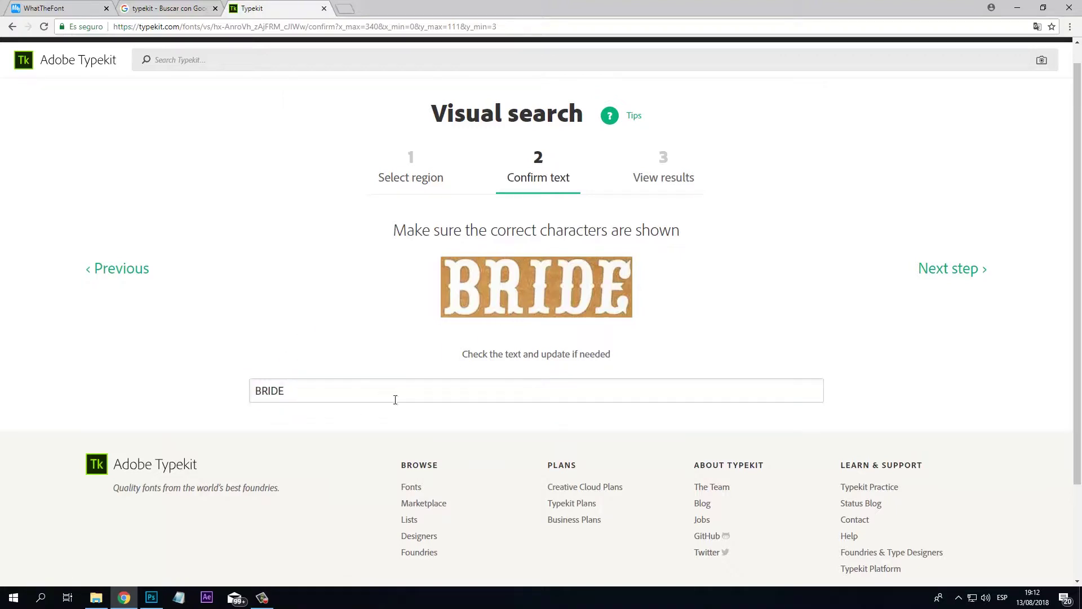
left_click(958, 270)
Enlarge the Typekit font samples to 120px and look through the whole list of similar fonts
scroll(530, 302, "down", 4)
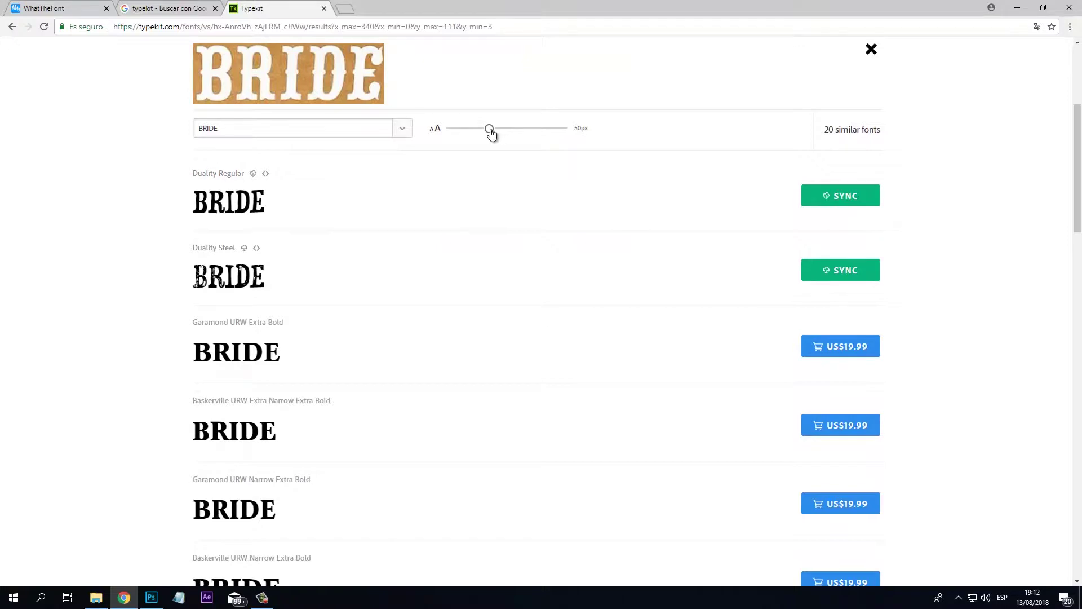
left_click_drag(490, 132, 585, 148)
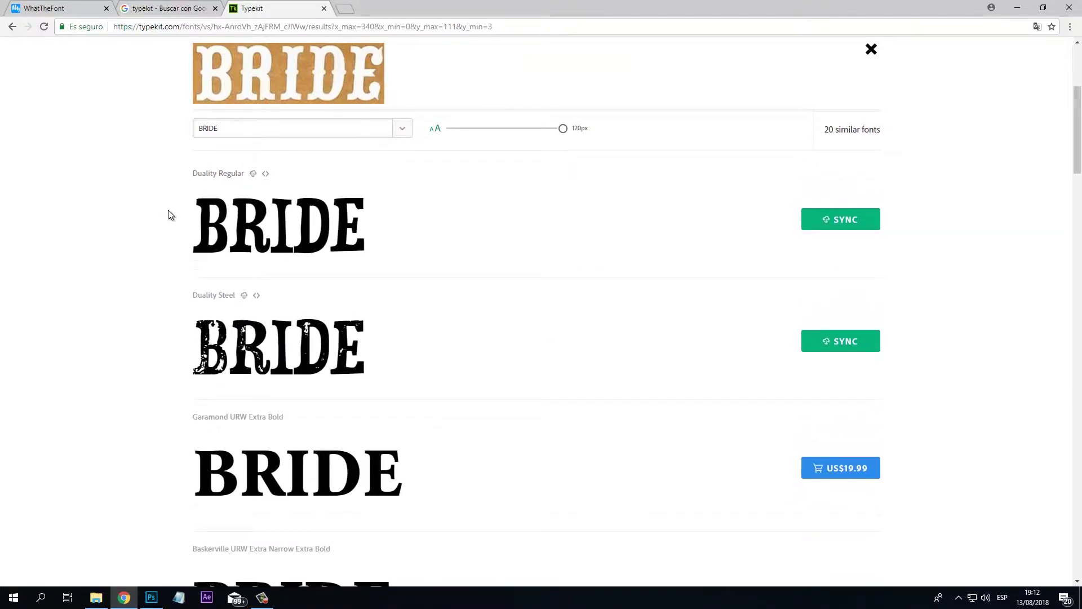
scroll(164, 234, "down", 2)
scroll(172, 237, "down", 10)
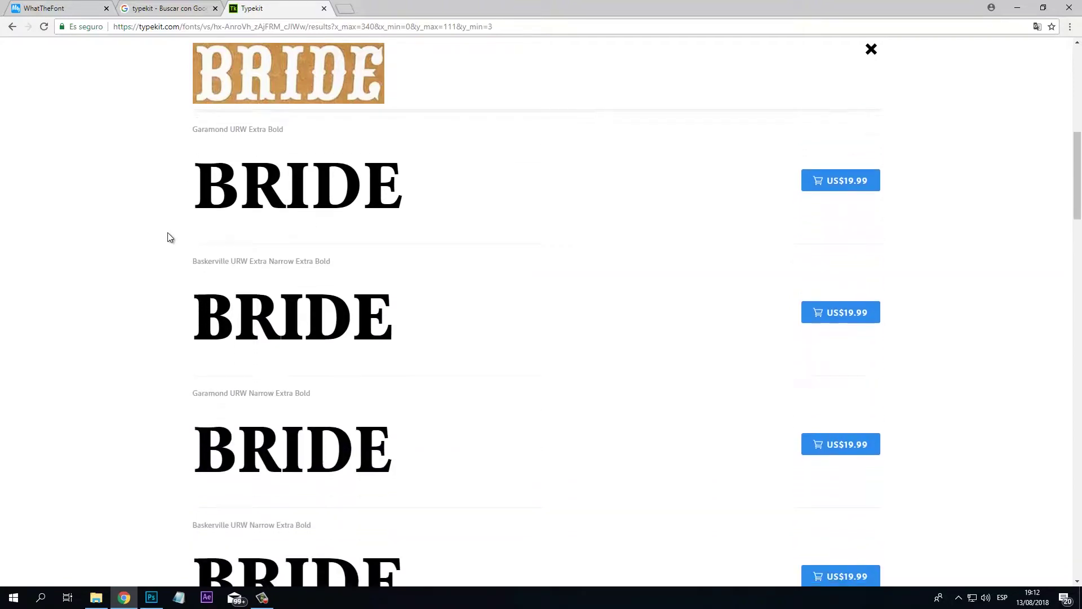
scroll(183, 251, "down", 10)
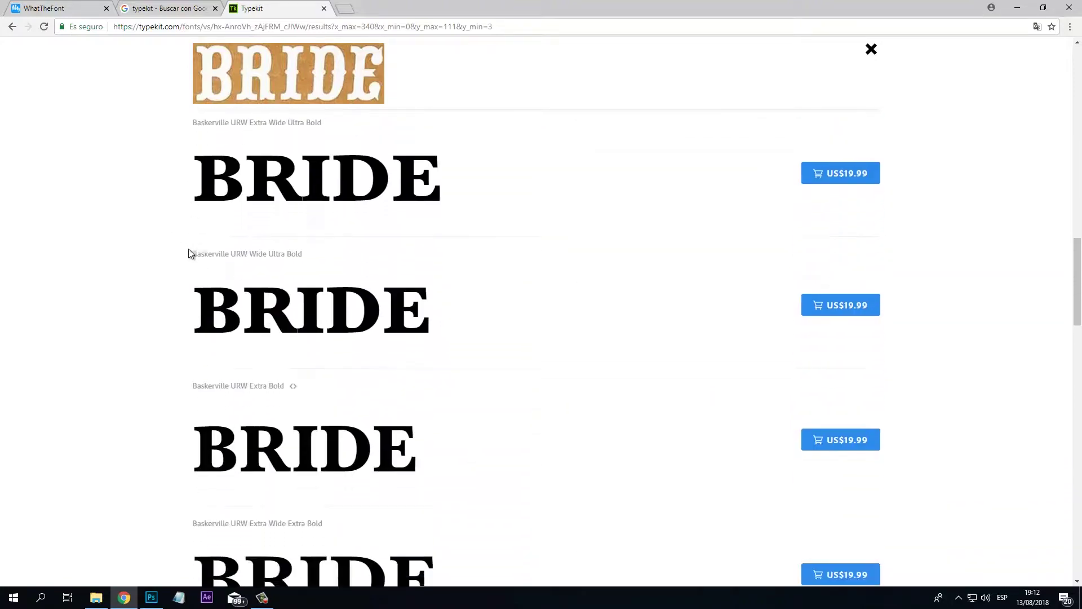
scroll(189, 250, "down", 10)
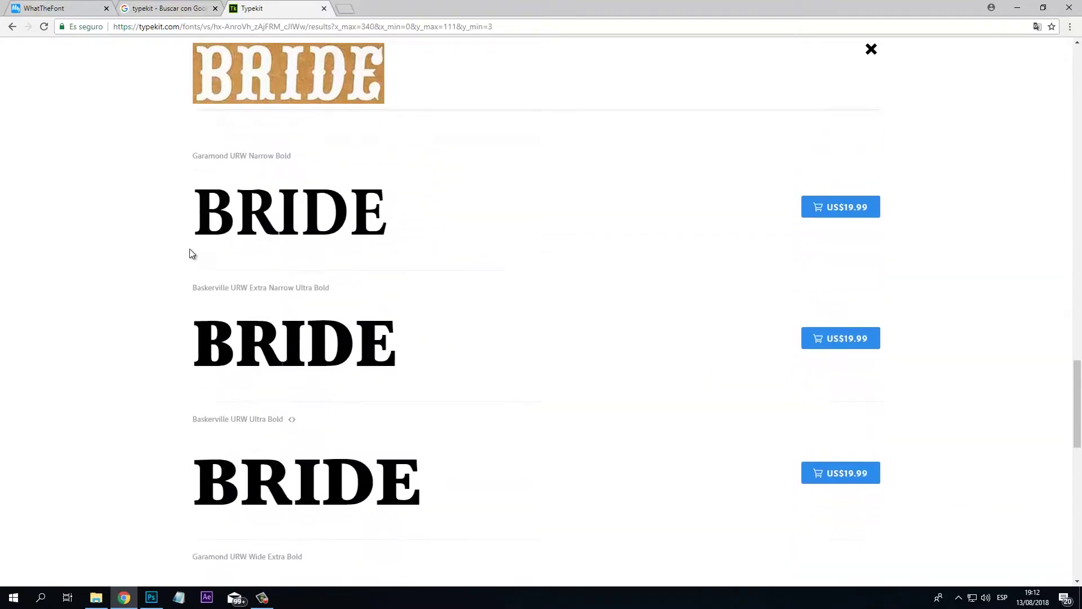
scroll(194, 249, "down", 5)
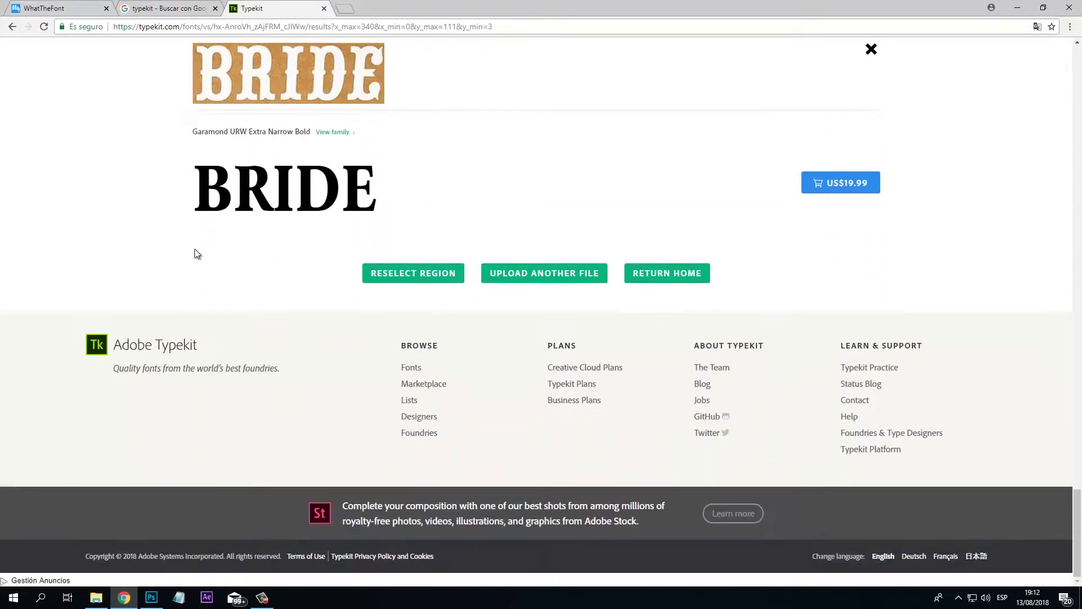
scroll(196, 248, "up", 10)
scroll(192, 246, "up", 12)
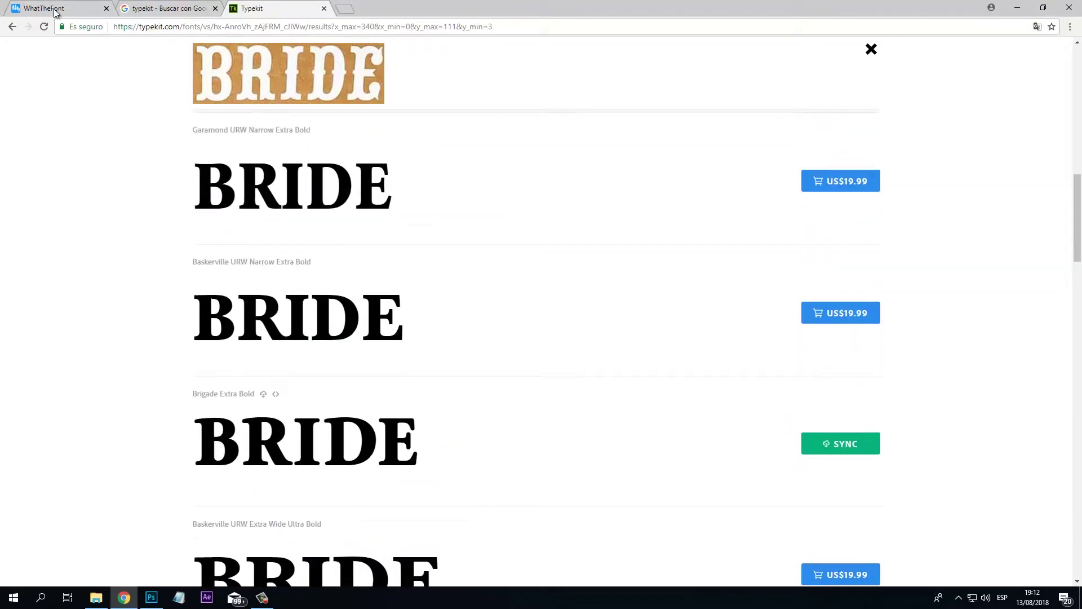
Return to the WhatTheFont results and compare the first matches with the BRIDE crop again
left_click(67, 8)
scroll(331, 290, "down", 1)
scroll(335, 292, "up", 5)
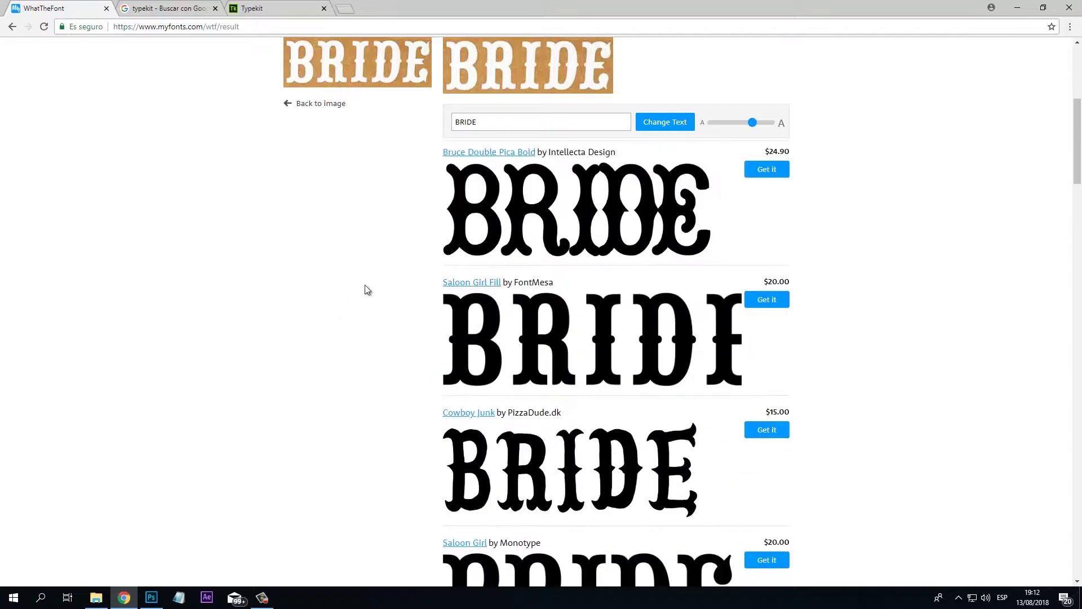
scroll(407, 302, "down", 1)
scroll(403, 302, "down", 2)
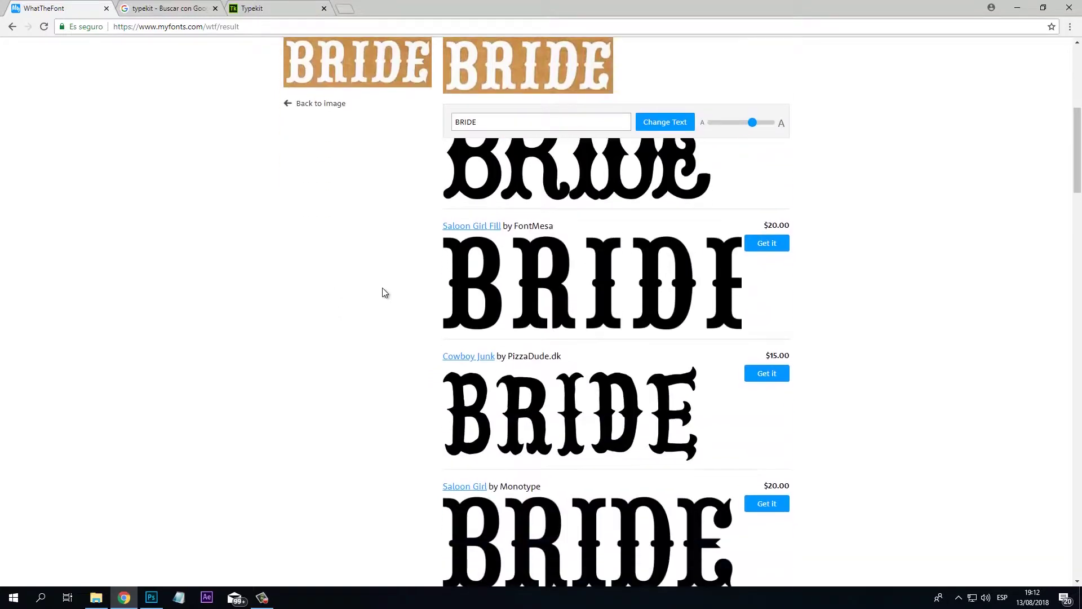
scroll(355, 281, "up", 1)
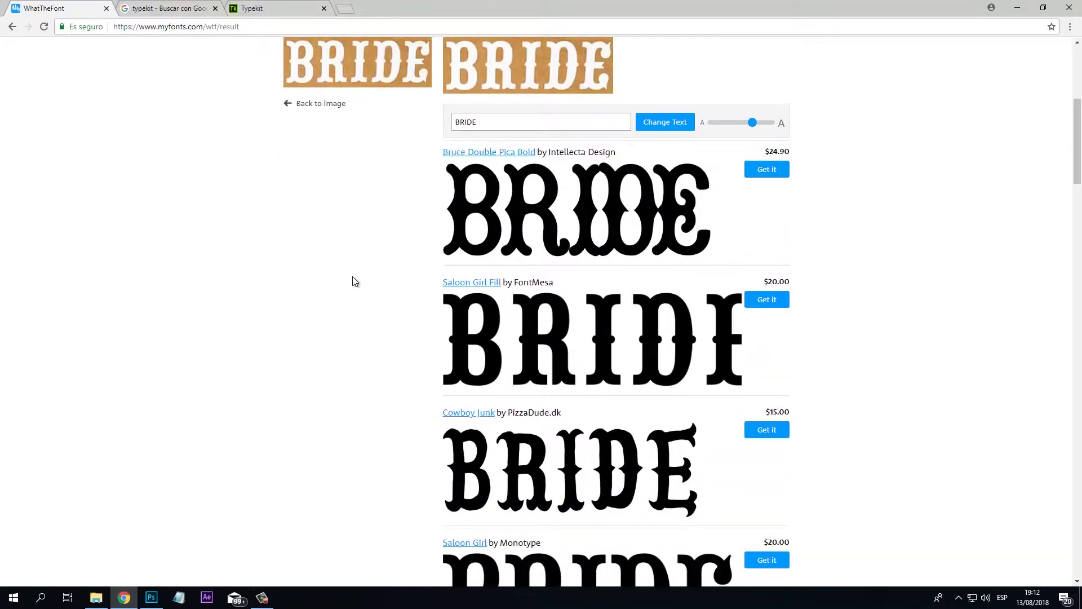
scroll(355, 280, "down", 2)
scroll(380, 269, "up", 4)
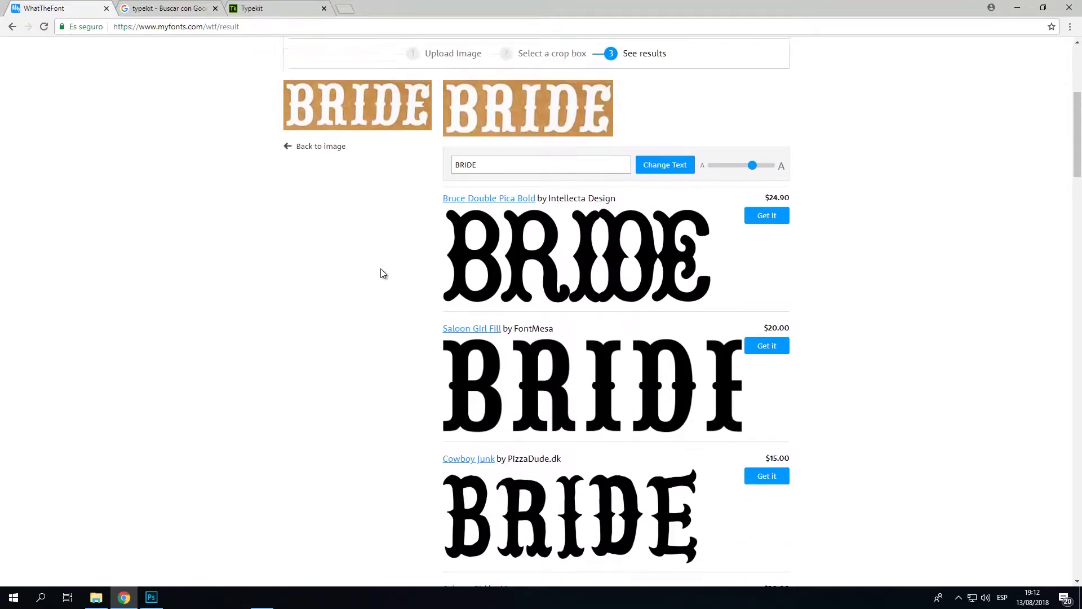
View the original BRIDE sign in Photoshop, return to Chrome and compare the lettering with the top WhatTheFont matches
left_click(151, 597)
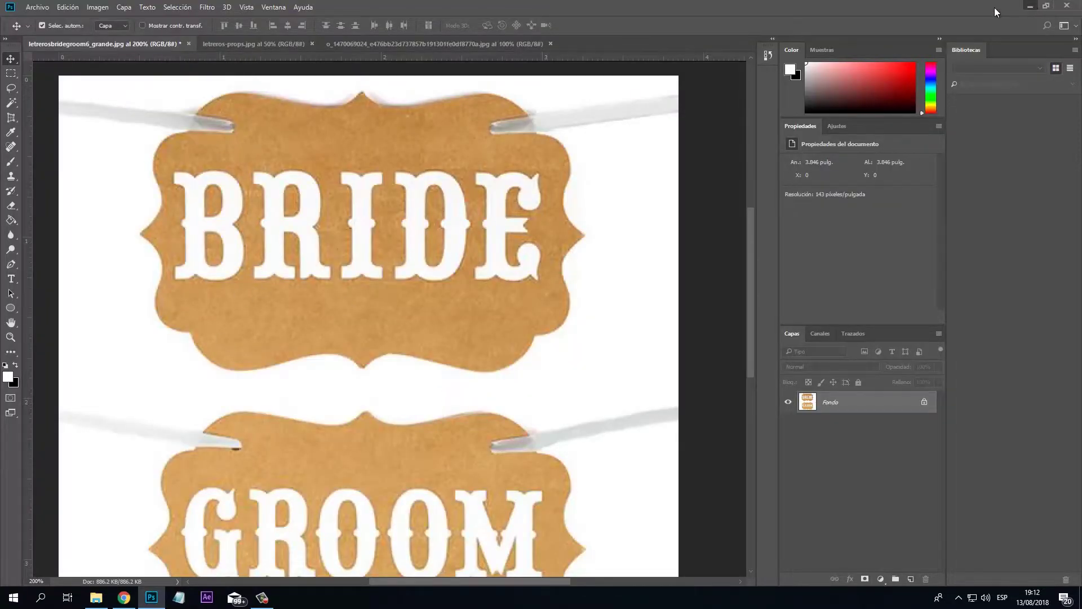
left_click(1030, 5)
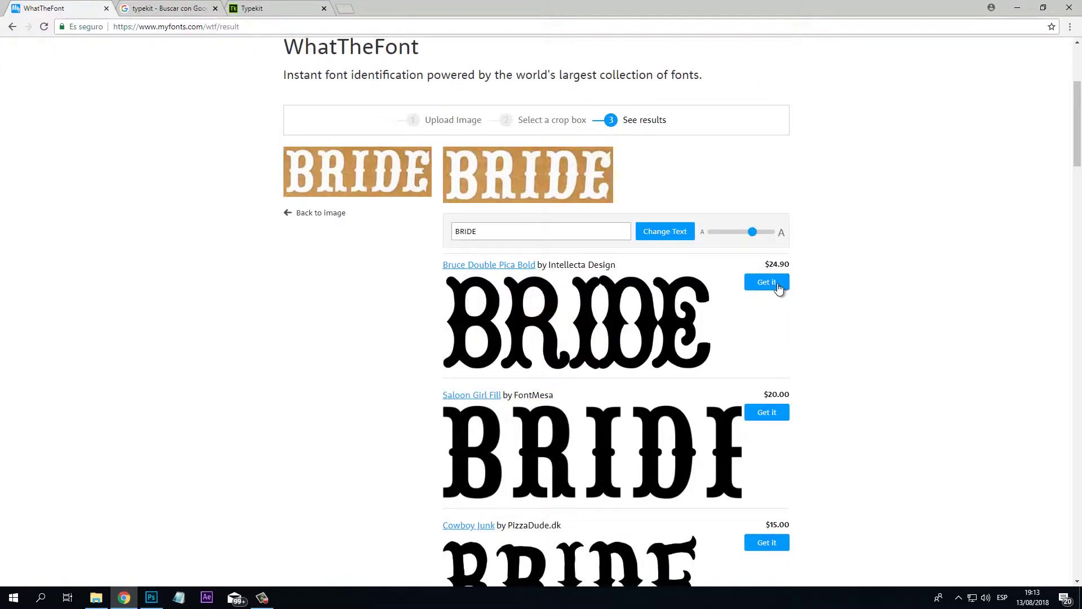
scroll(767, 287, "down", 3)
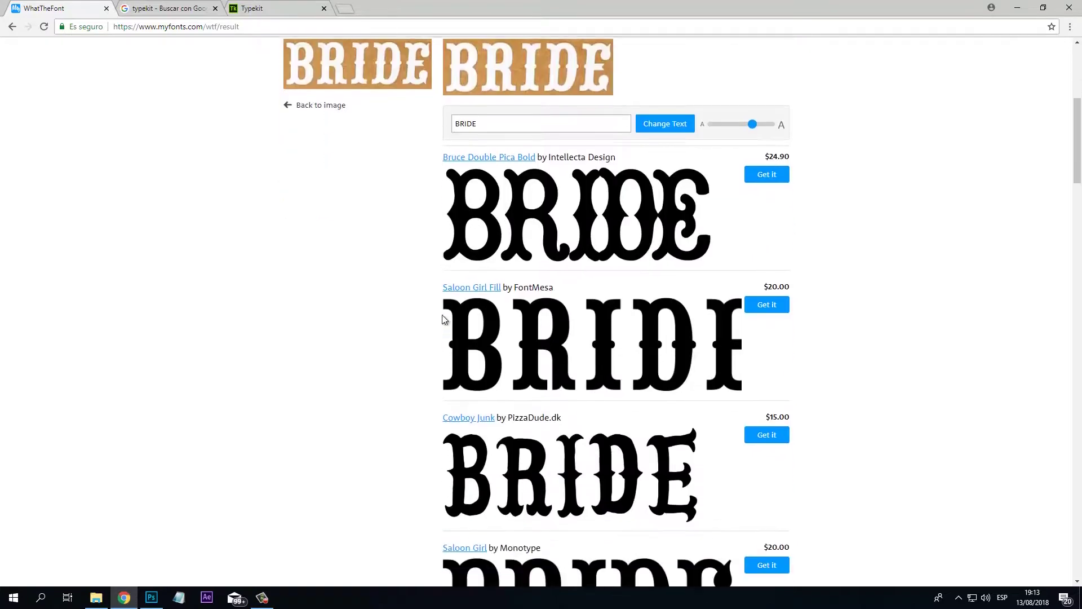
scroll(477, 248, "up", 2)
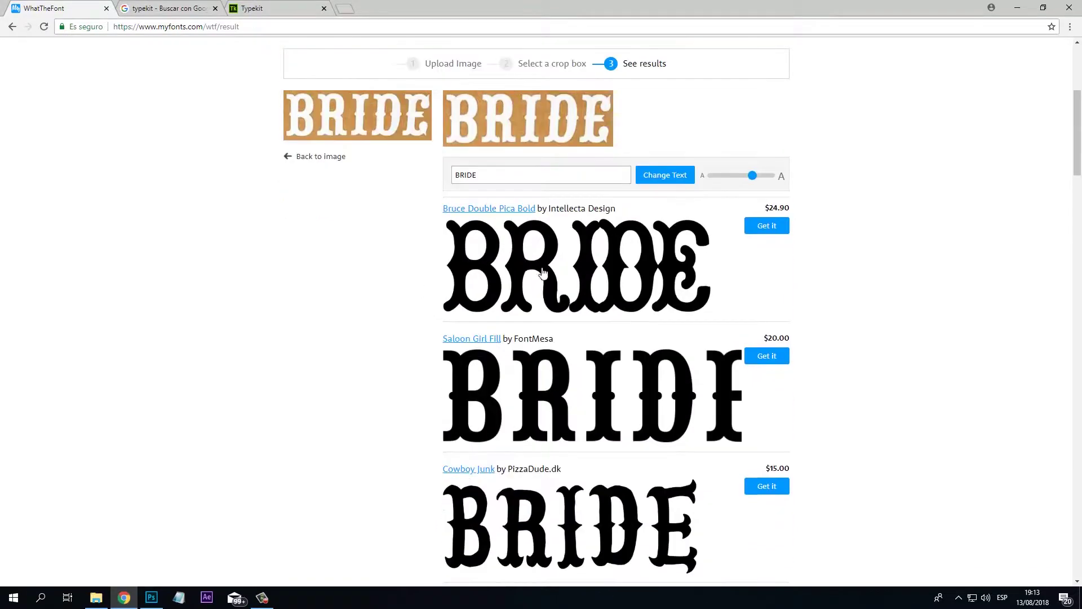
scroll(407, 335, "down", 2)
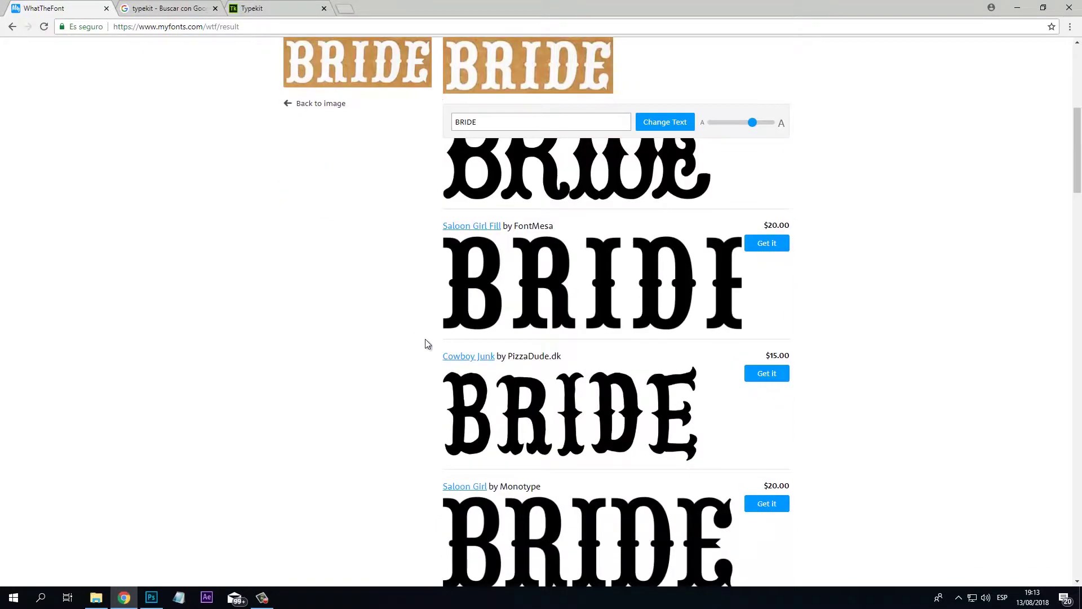
scroll(424, 337, "down", 2)
scroll(451, 316, "up", 4)
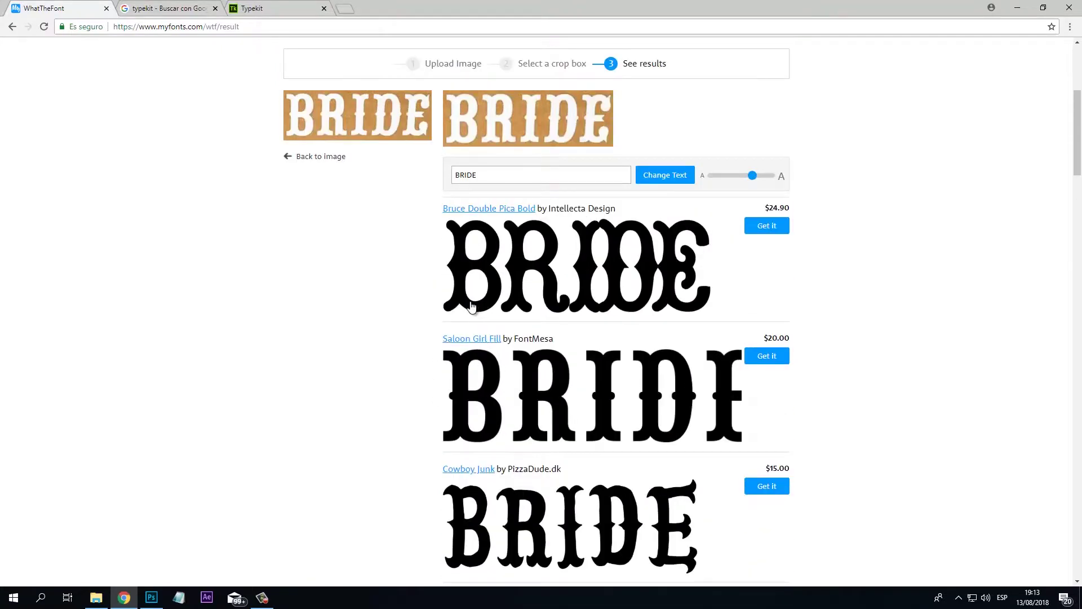
Review the top WhatTheFont matches against the BRIDE crop and copy the font name Cowboy Junk from the results
scroll(472, 306, "down", 3)
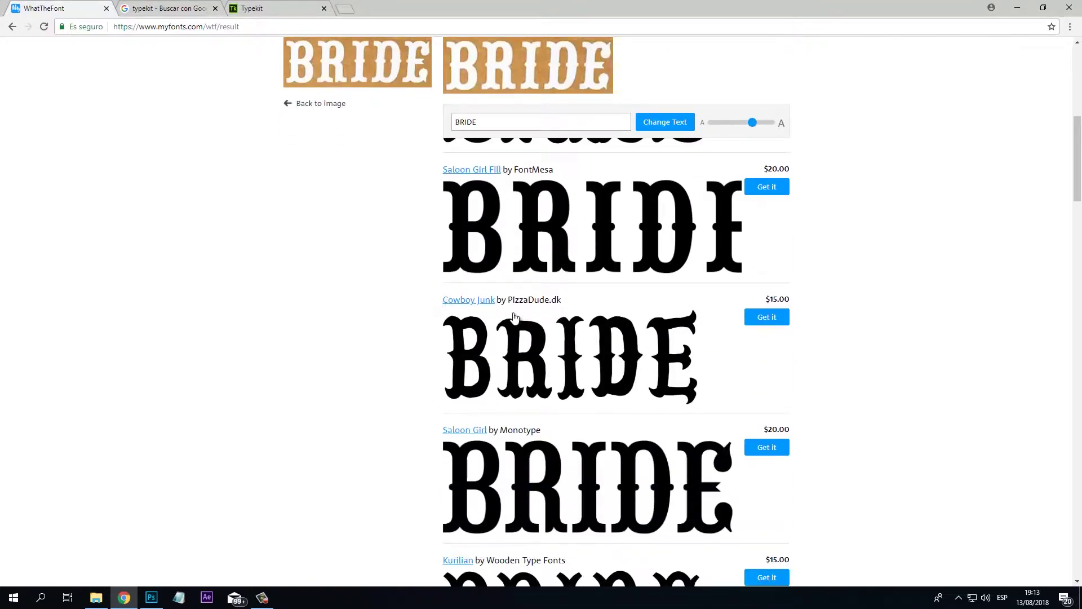
scroll(516, 318, "up", 1)
scroll(522, 320, "down", 1)
scroll(527, 319, "up", 3)
scroll(530, 322, "down", 2)
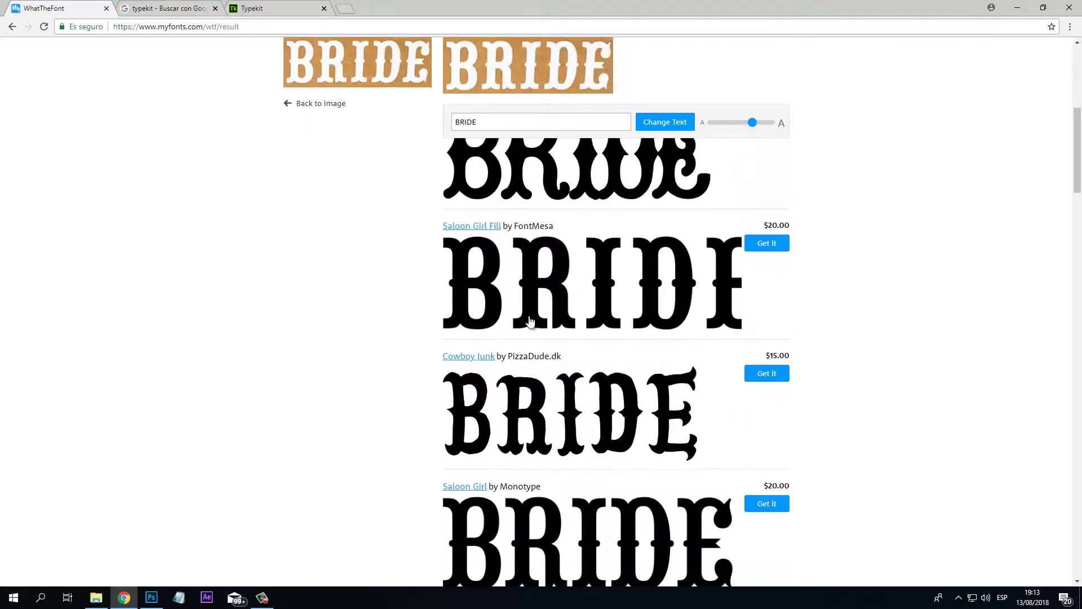
scroll(522, 320, "down", 1)
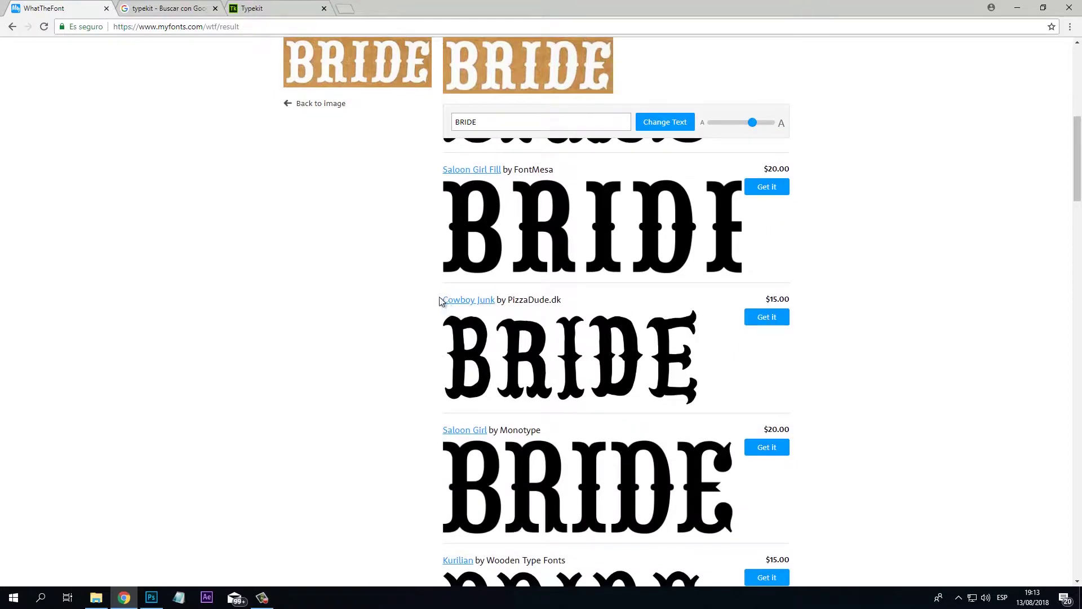
left_click_drag(493, 300, 447, 302)
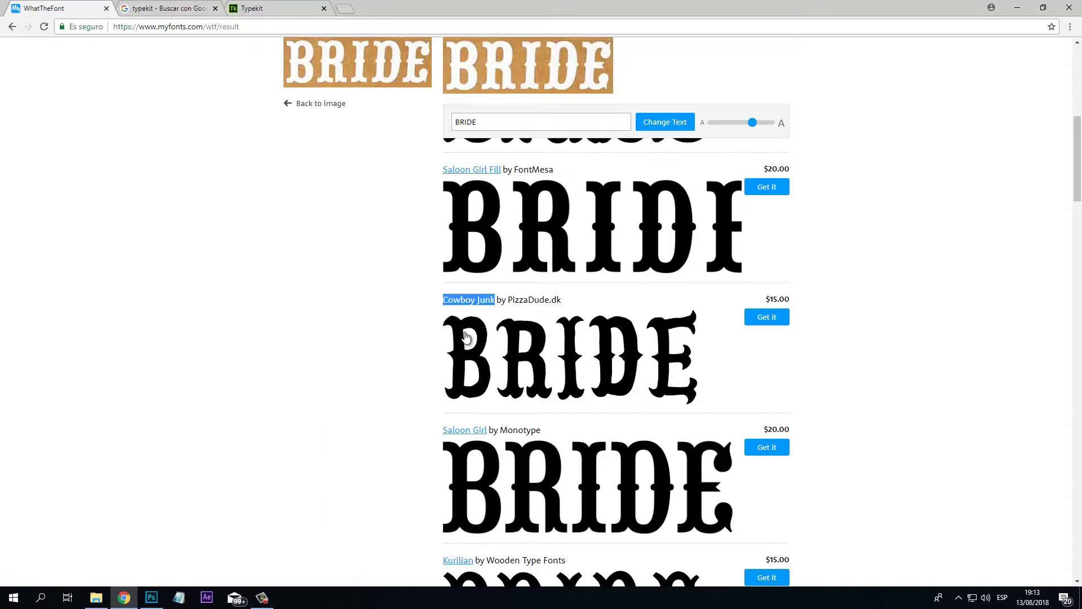
Open Google in a new tab and search for "descargar fuente Cowboy Junk"
left_click(345, 8)
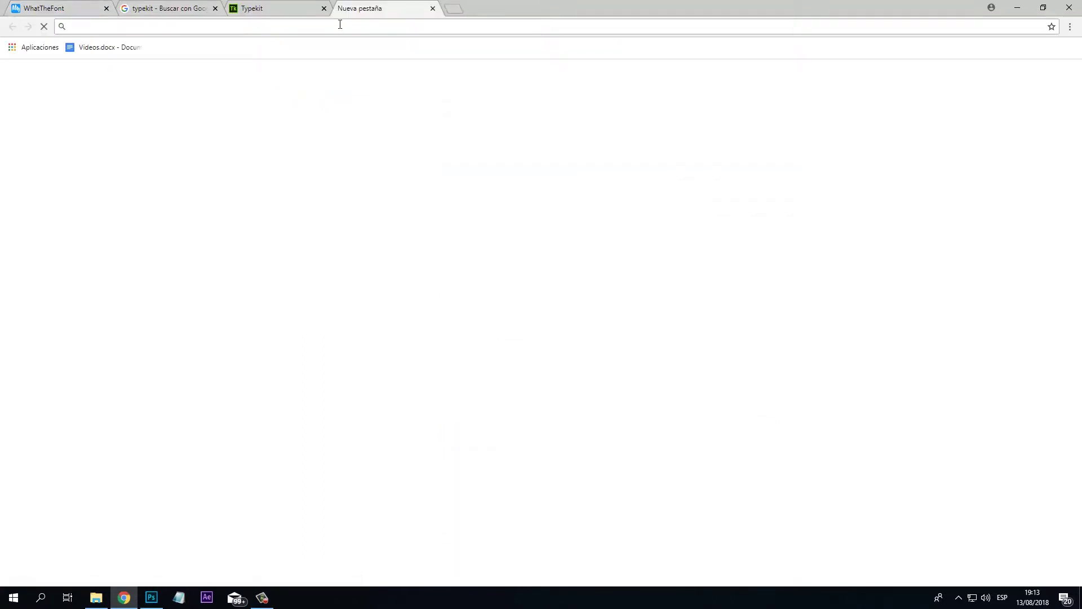
type("www.")
key("Return")
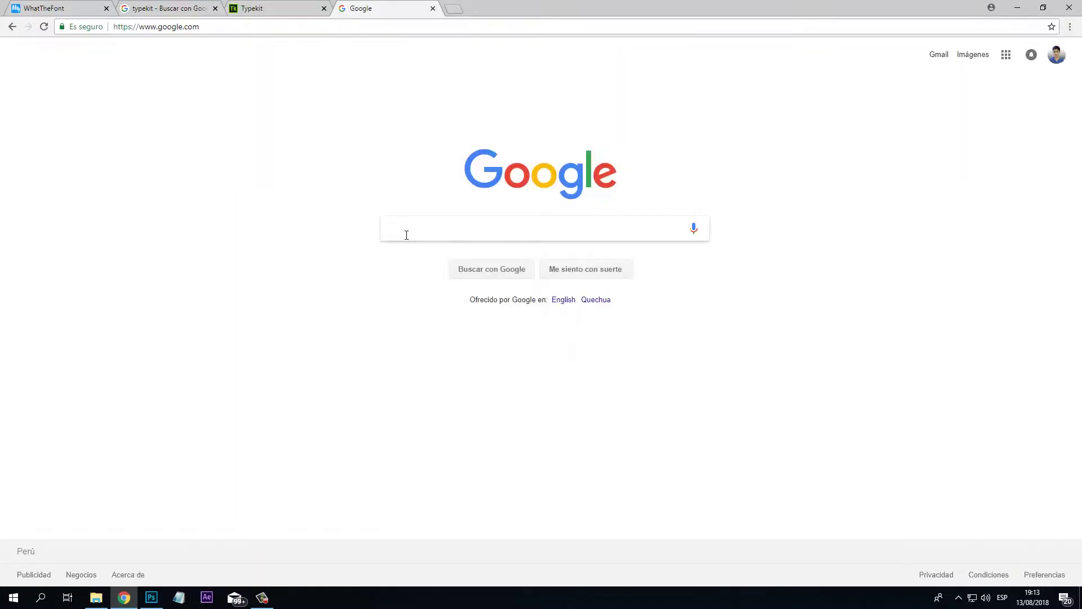
type("D")
key("BackSpace")
type("D")
key("BackSpace")
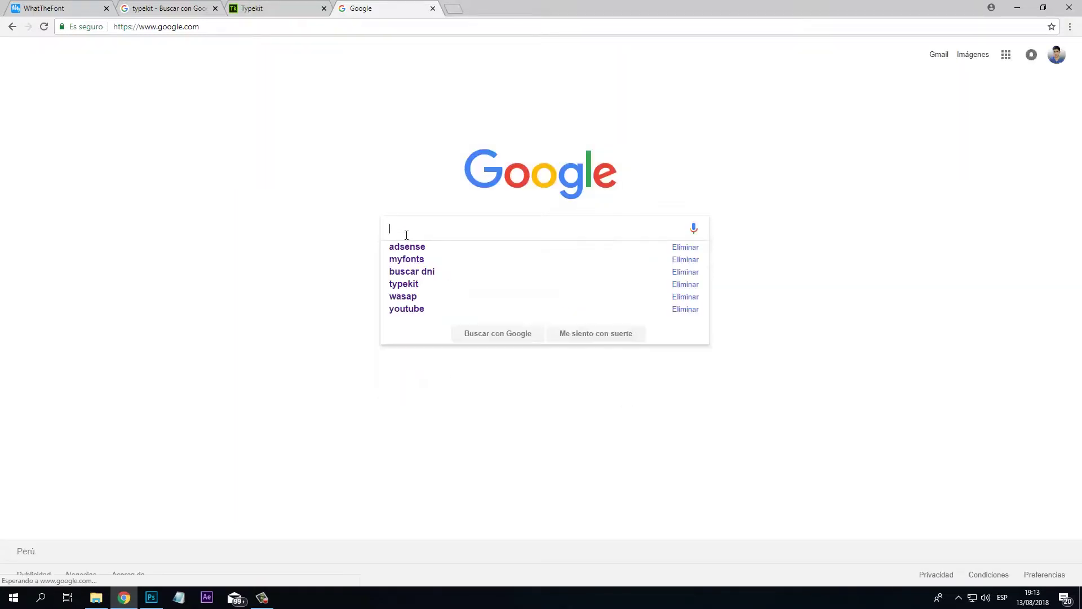
type("desca")
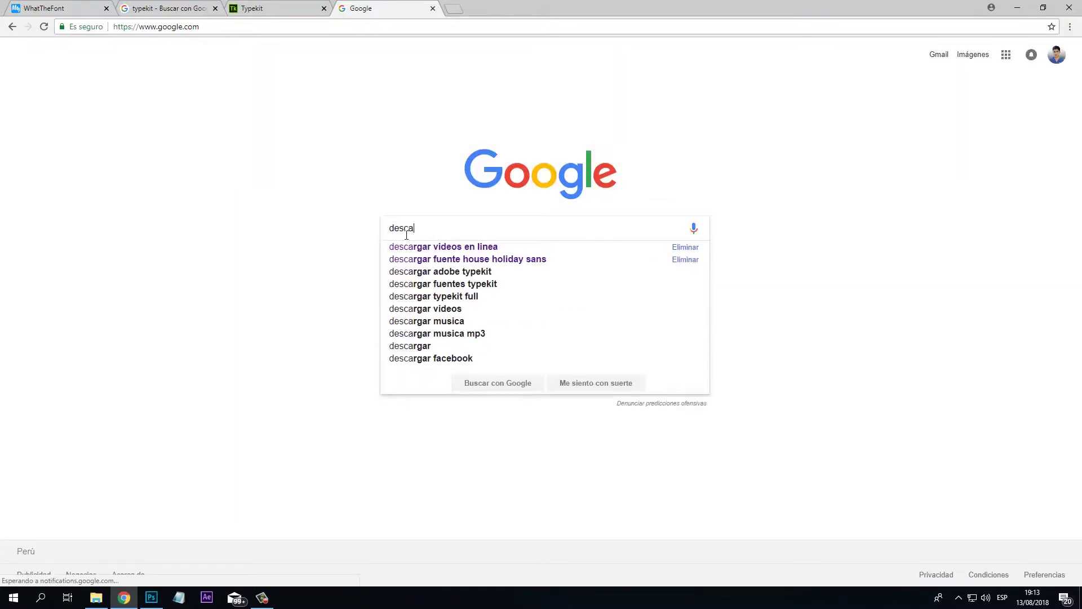
type("rgar fuent")
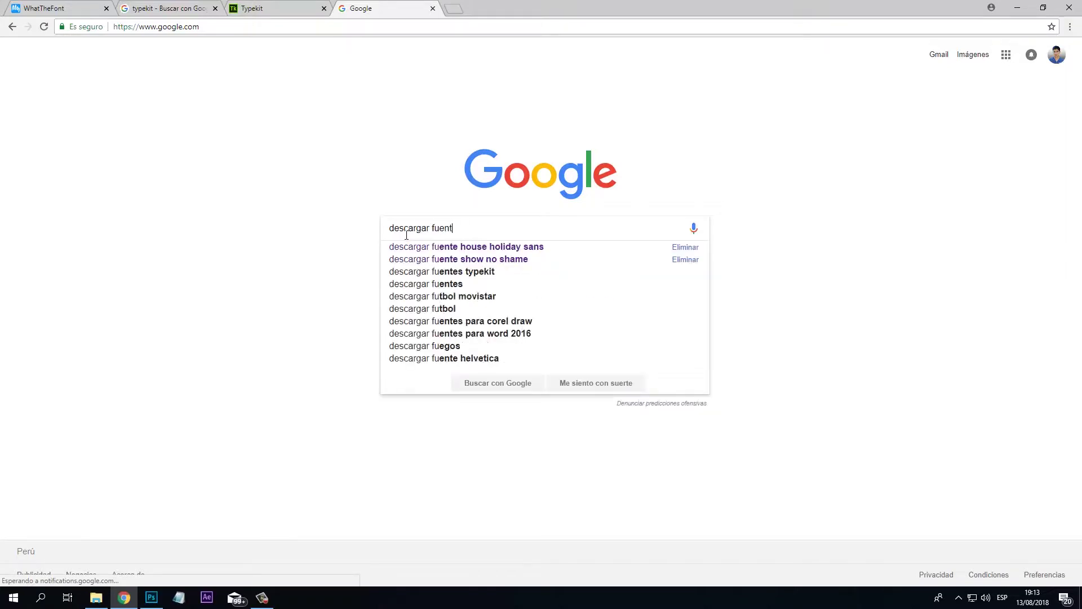
type("e Cowboy Junk")
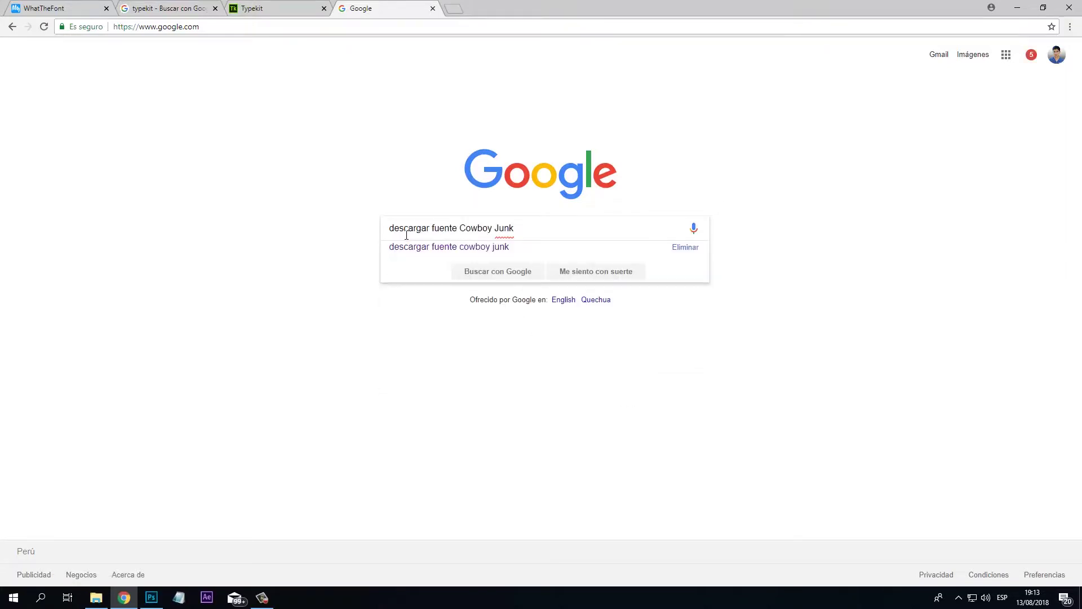
key("Return")
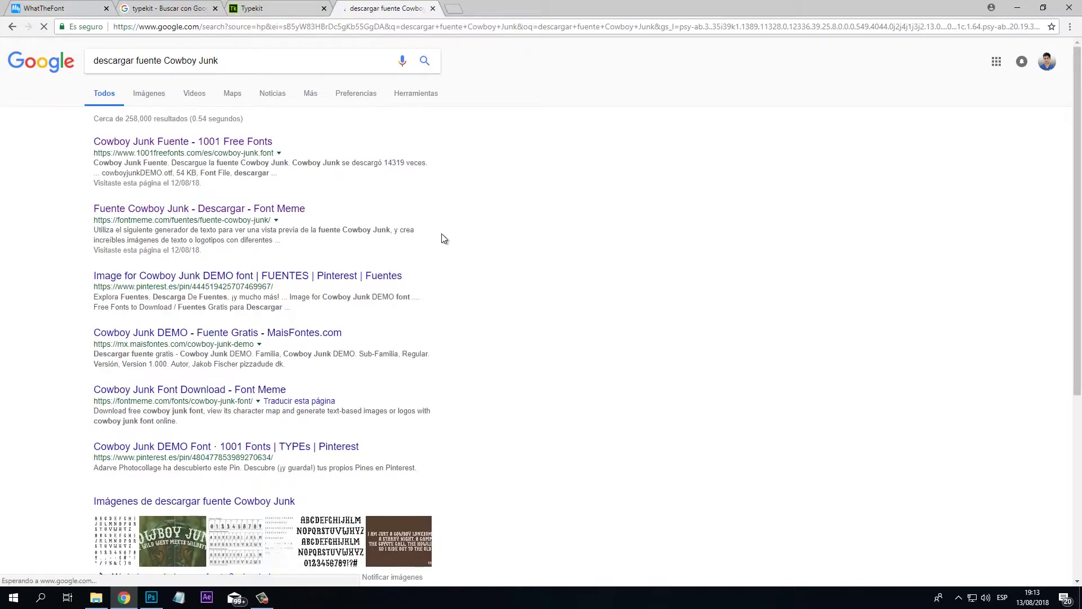
Open the Font Meme page "Fuente Cowboy Junk" in a new tab, check its characters and download the font
middle_click(248, 209)
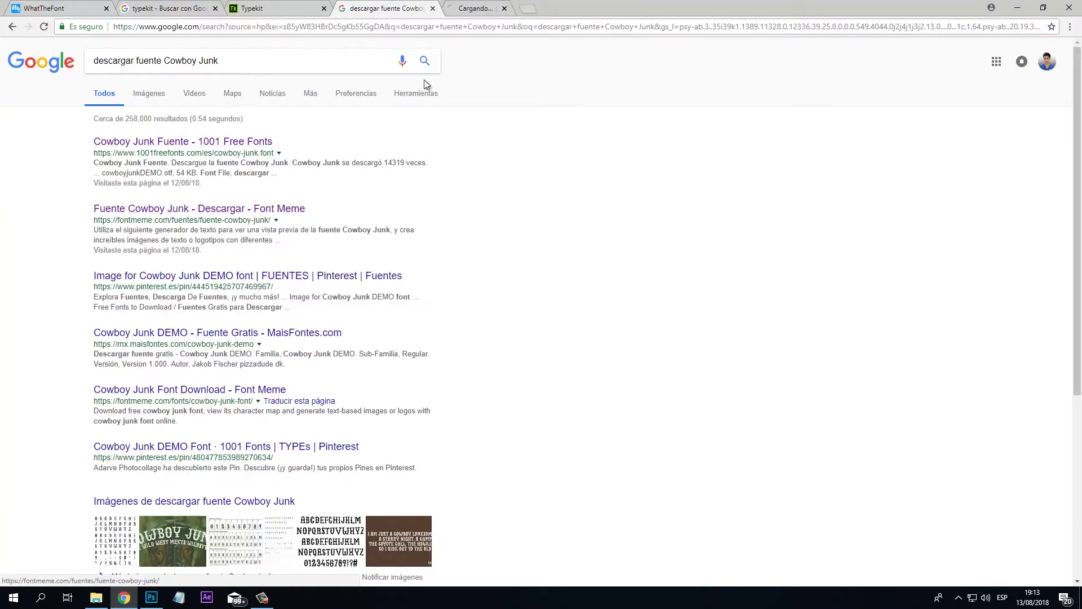
left_click(495, 10)
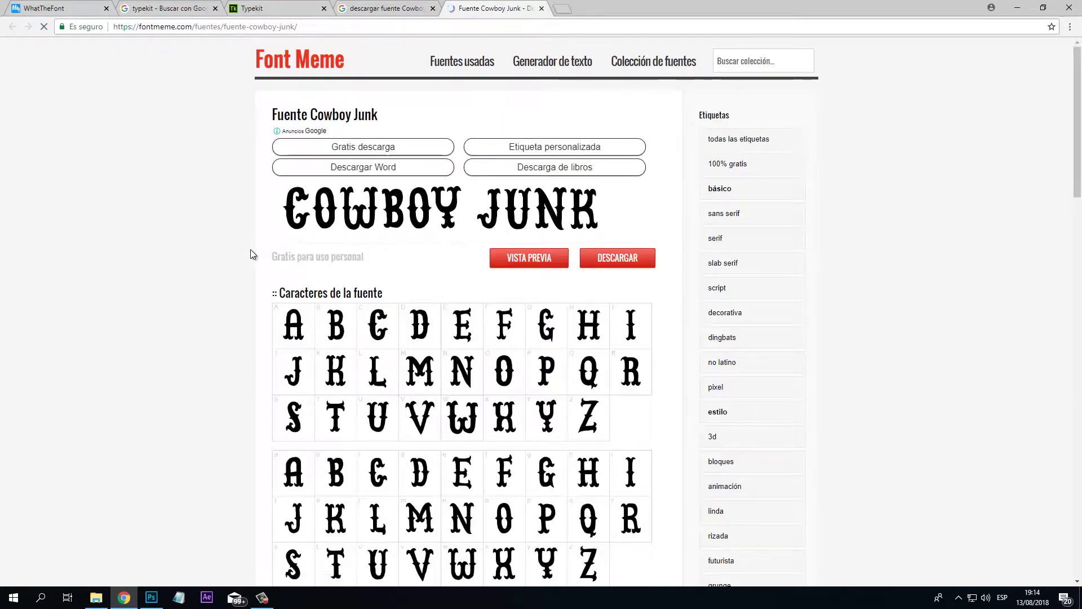
scroll(273, 290, "down", 5)
scroll(292, 268, "up", 4)
scroll(292, 267, "up", 1)
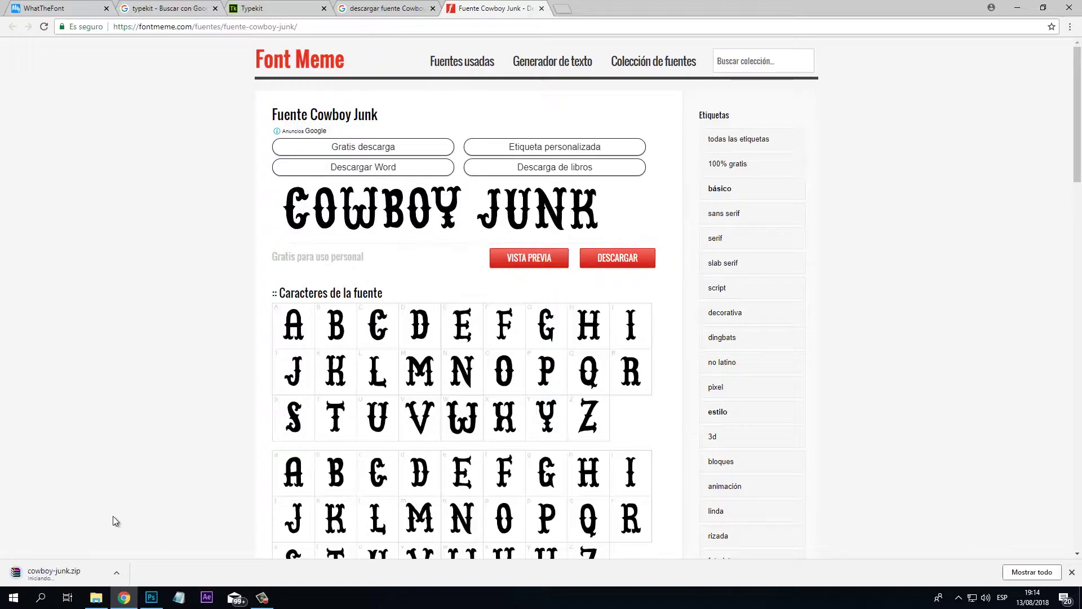
Show the downloaded cowboy-junk.zip in its folder and extract its contents there
left_click(116, 573)
left_click(159, 540)
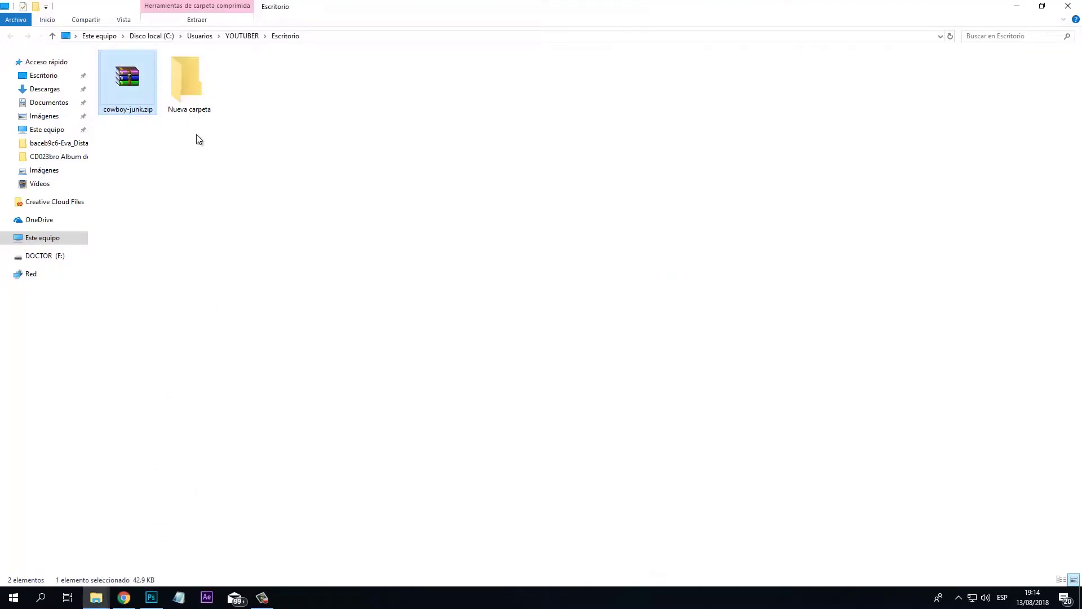
right_click(146, 93)
left_click(225, 146)
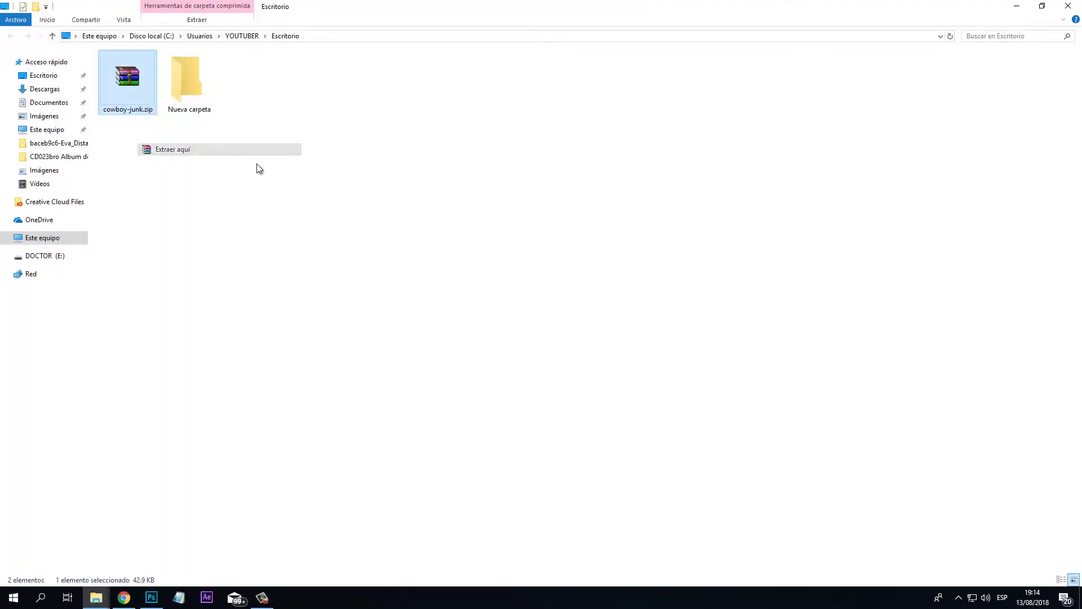
Open cowboyjunkDEMO.otf, install the font and close its preview
double_click(191, 86)
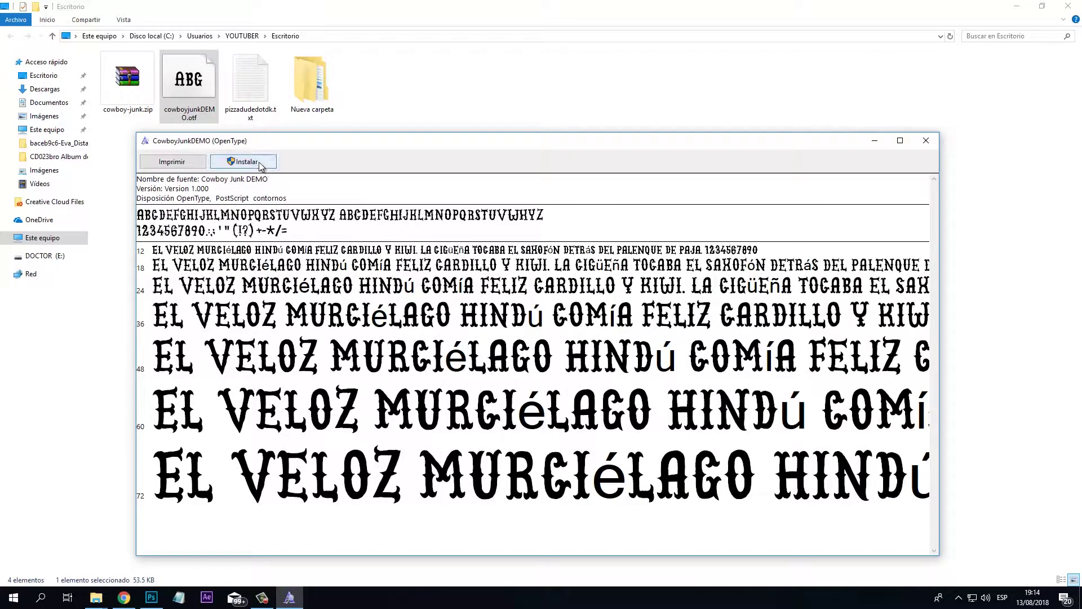
left_click(258, 164)
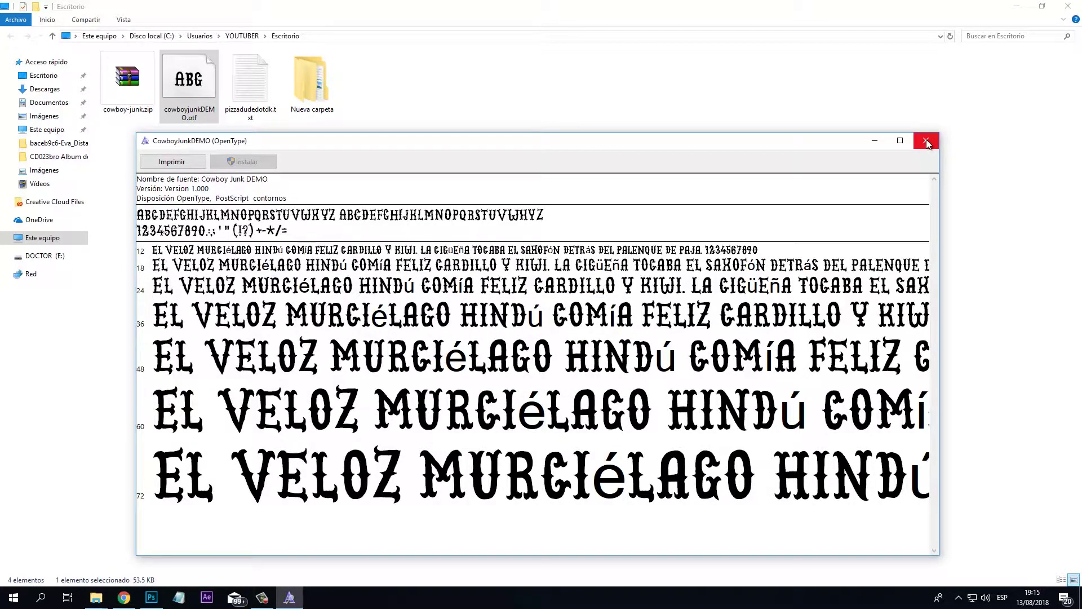
left_click(926, 141)
left_click(248, 285)
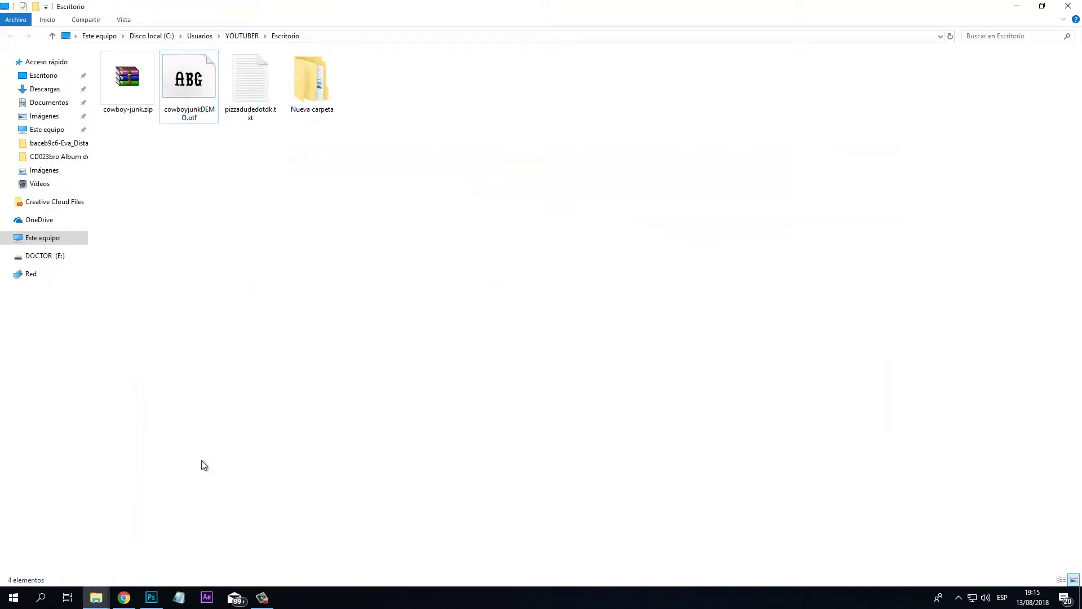
Switch to Photoshop, add the text BRIDE below the sign's lettering and scale it up to about 377%
left_click(151, 598)
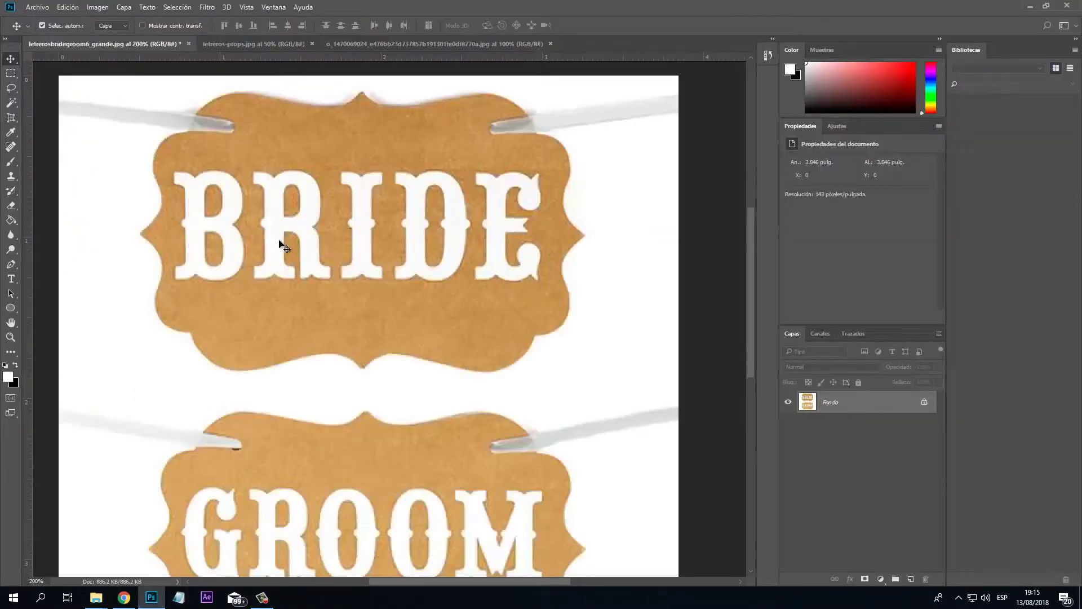
left_click(10, 278)
left_click(217, 331)
type("BRI")
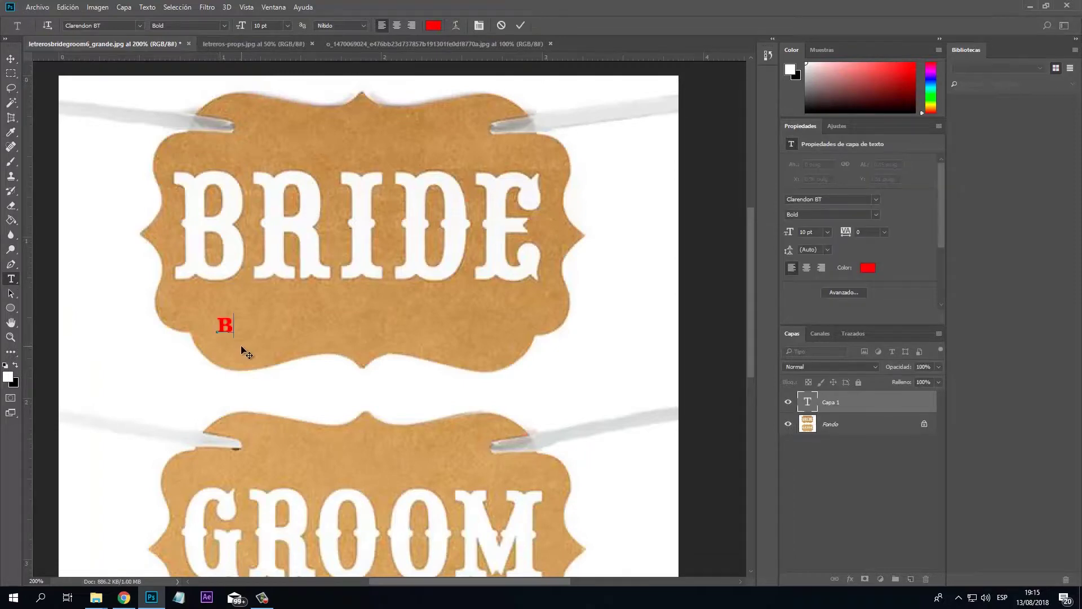
type("DE")
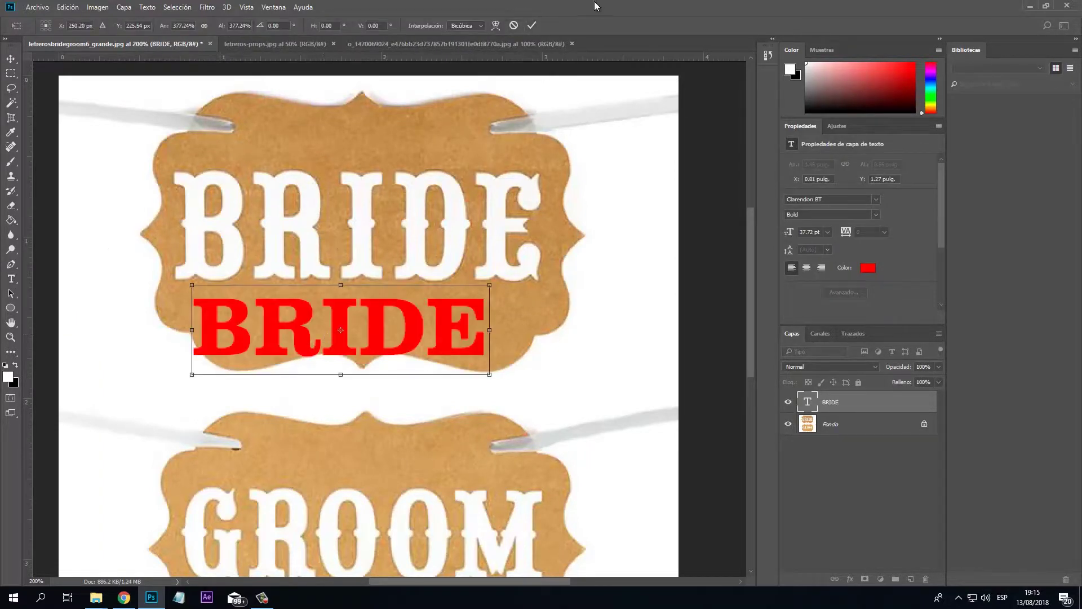
left_click(532, 25)
left_click(292, 328)
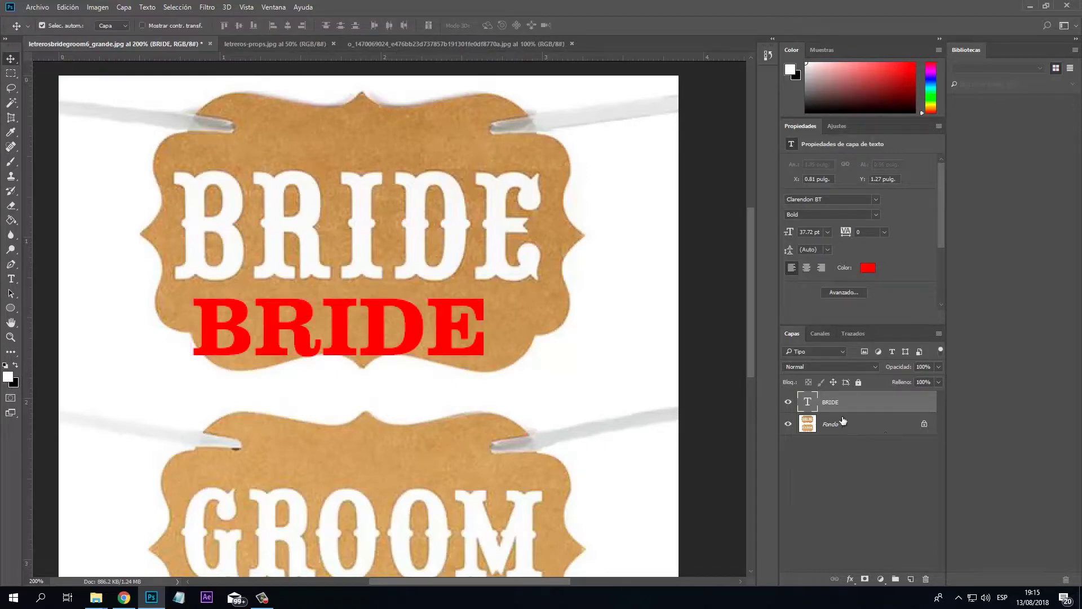
Change the font of the red BRIDE text layer to Cowboy Junk DEMO Regular
double_click(808, 402)
left_click(109, 27)
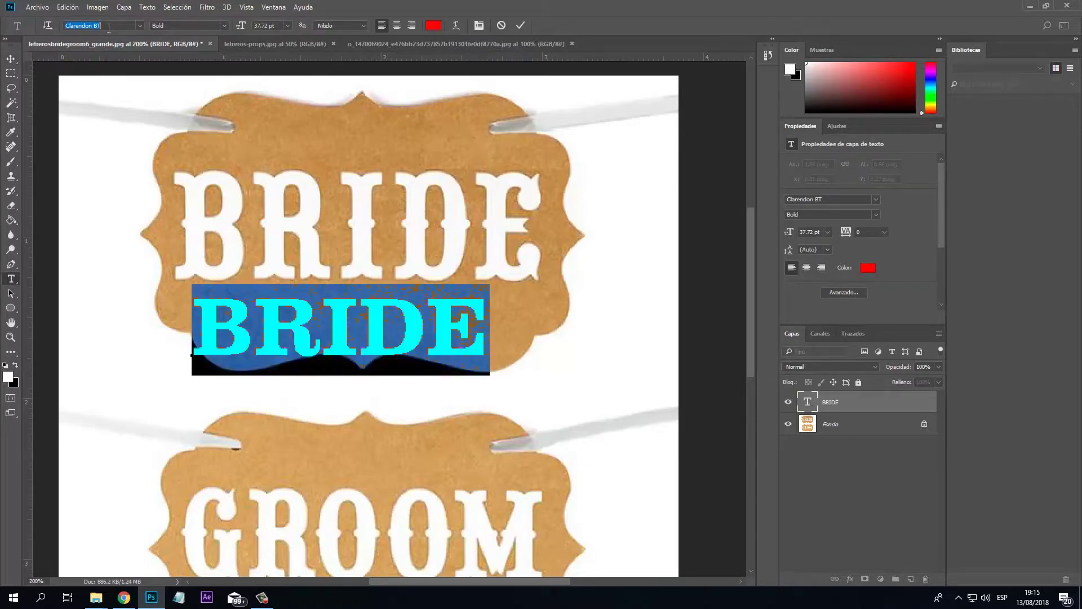
type("COW")
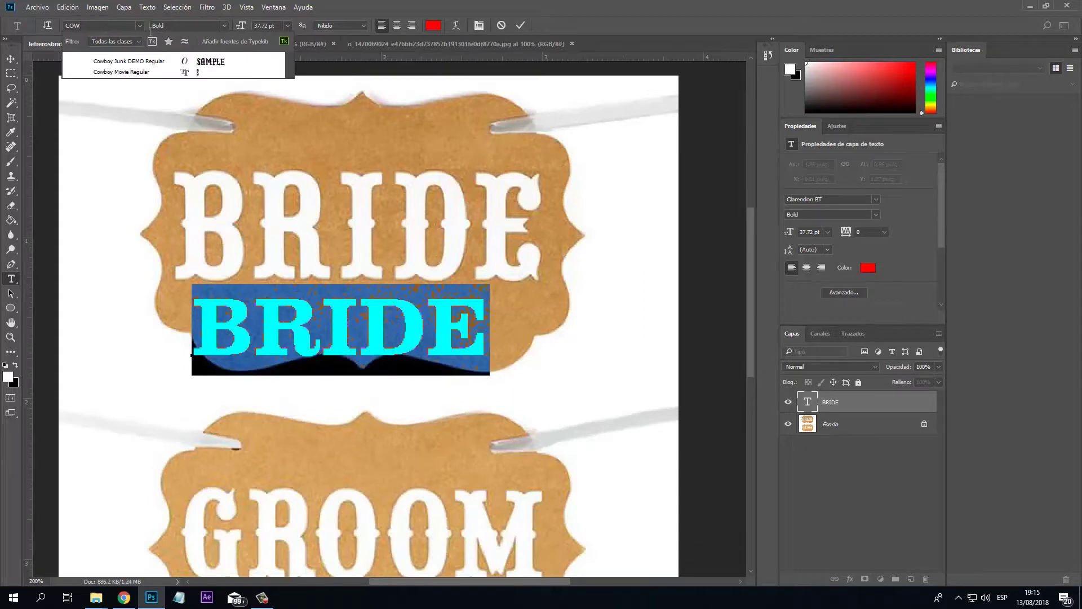
left_click(142, 62)
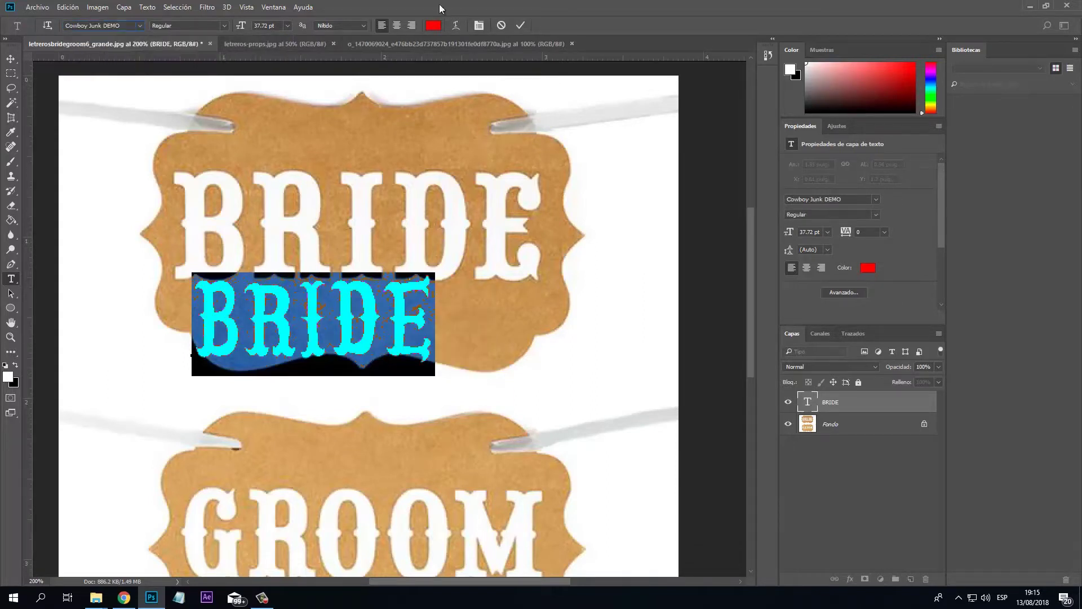
left_click(520, 25)
key("v")
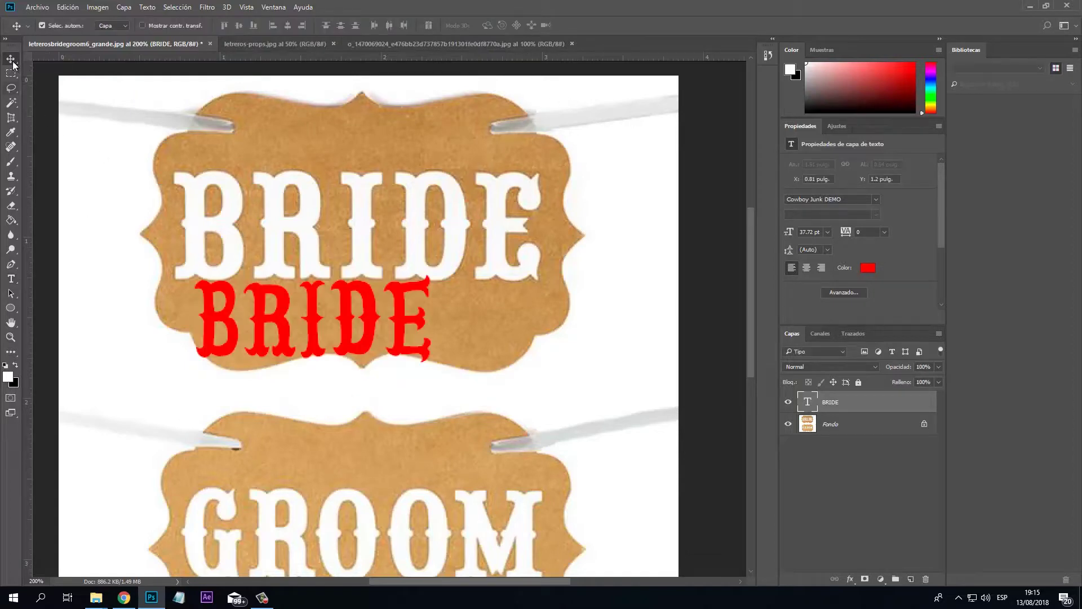
Transform the red BRIDE text to about 146% width and 113% height, placing it just beneath the original lettering
key("ctrl+t")
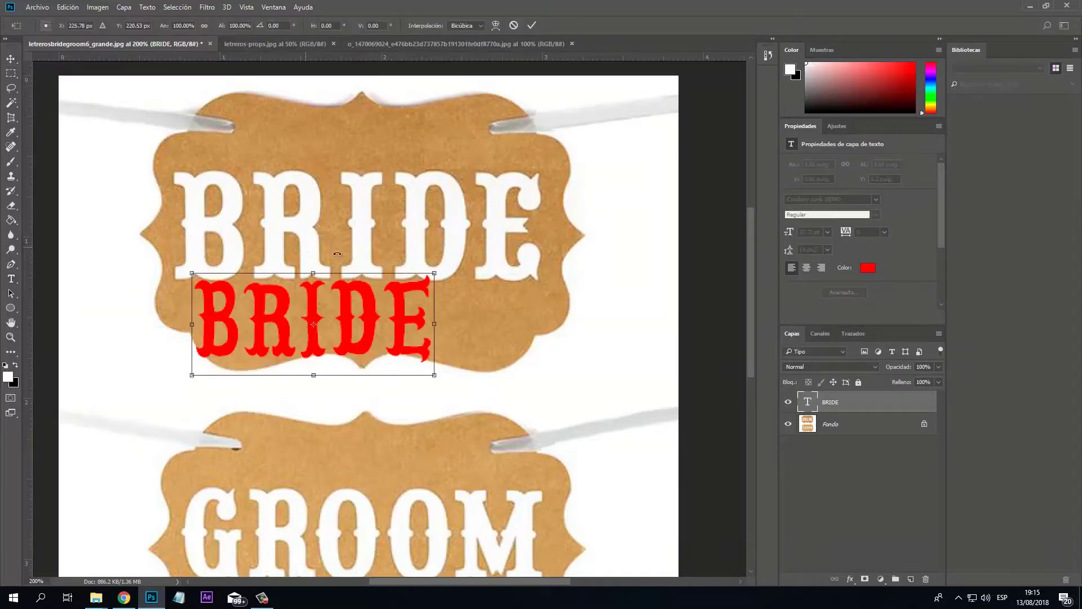
left_click_drag(435, 326, 539, 326)
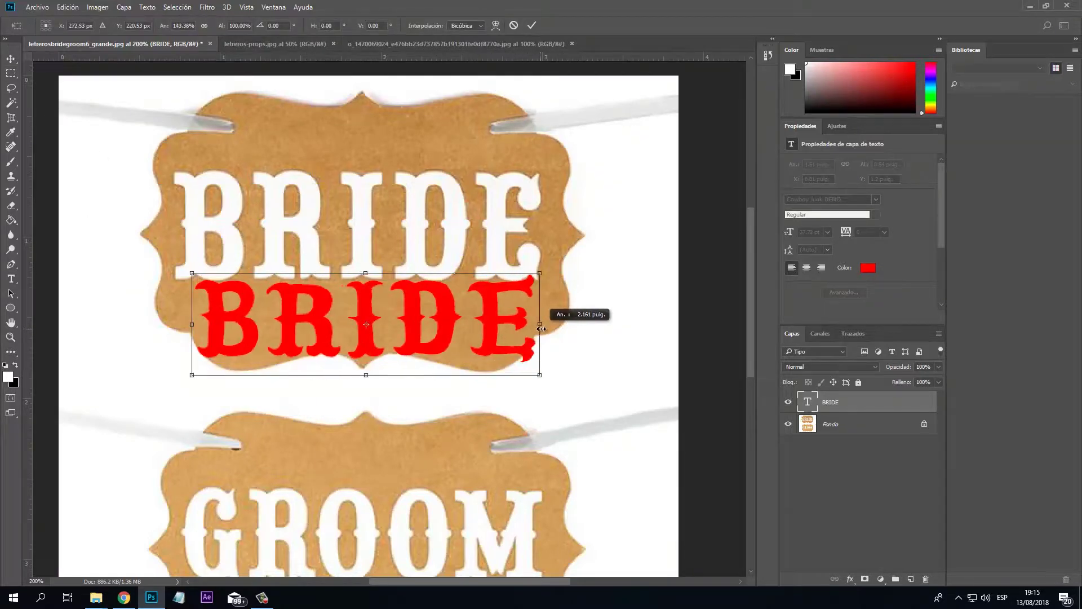
left_click_drag(364, 320, 344, 326)
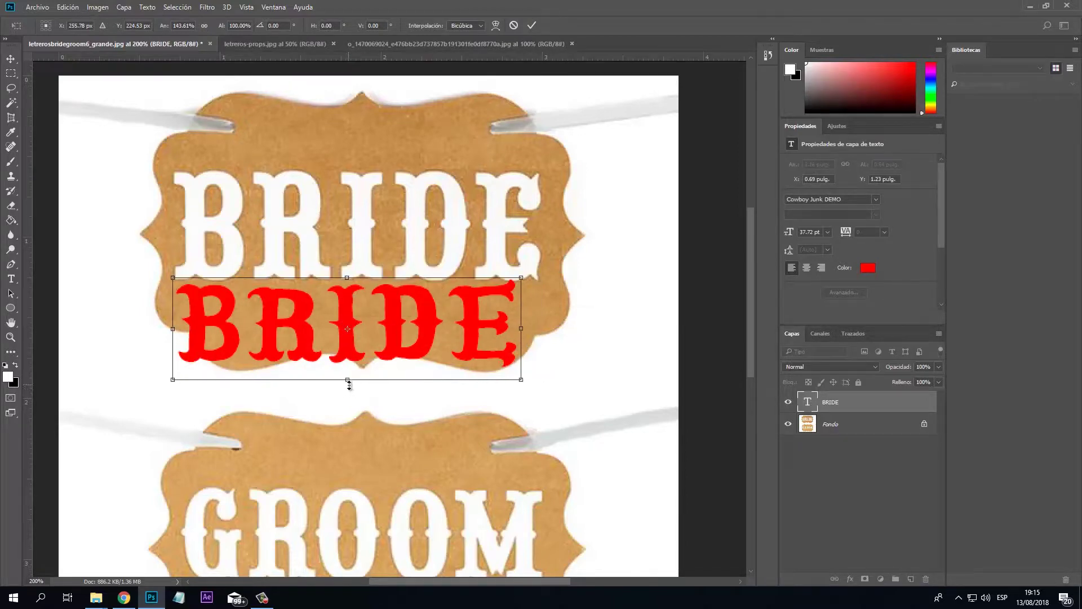
left_click_drag(349, 384, 349, 398)
left_click_drag(170, 336, 163, 336)
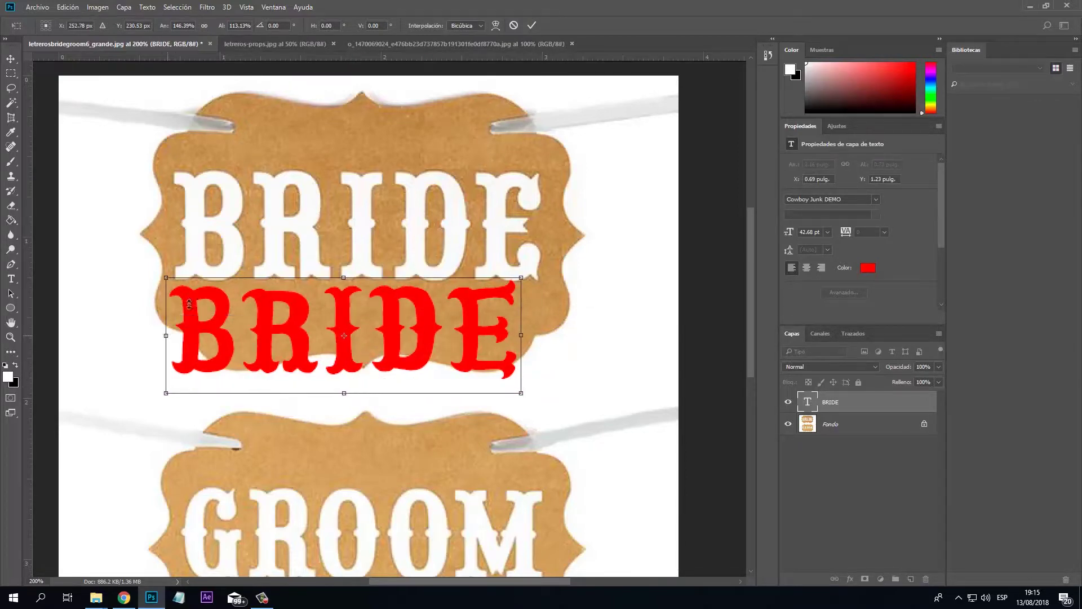
left_click(531, 26)
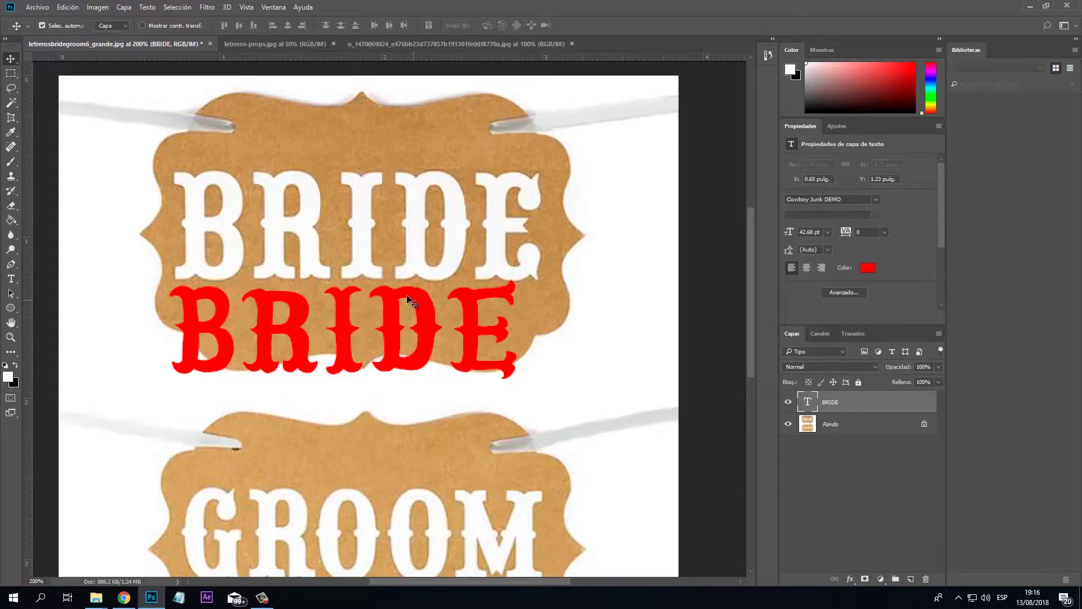
Switch to the letreros-props.jpg document and select the word LOS on the yellow sign with a rectangular marquee
key("ctrl+Tab")
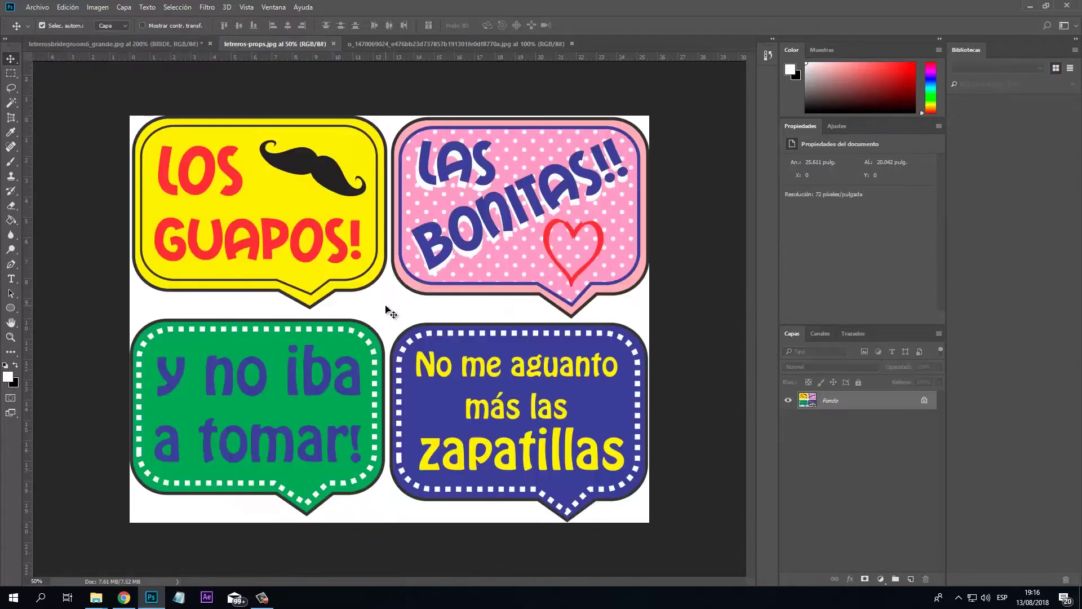
key("ctrl+plus")
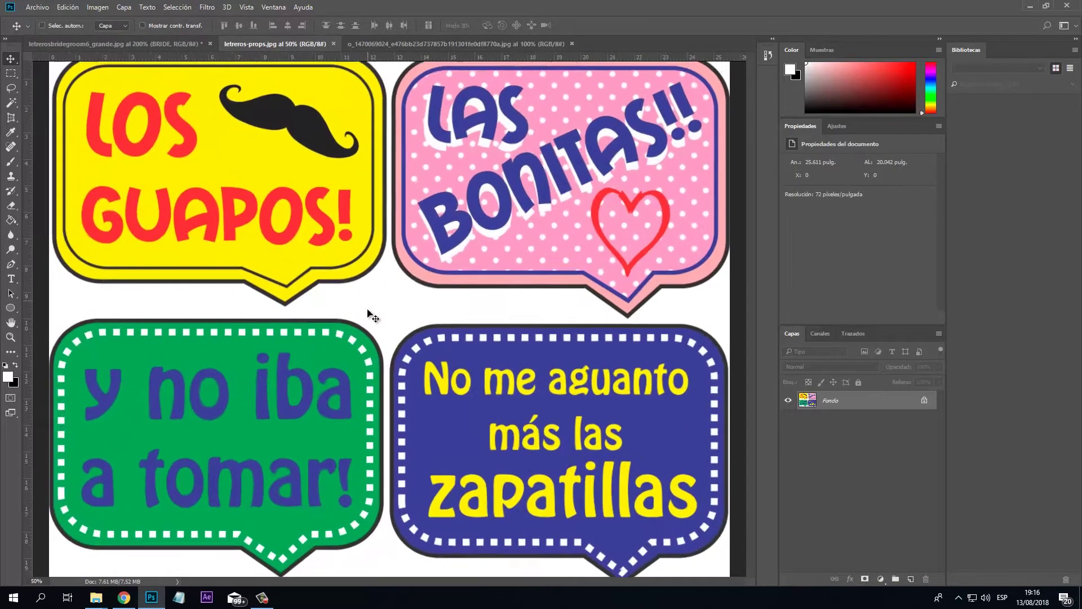
left_click_drag(272, 270, 376, 368)
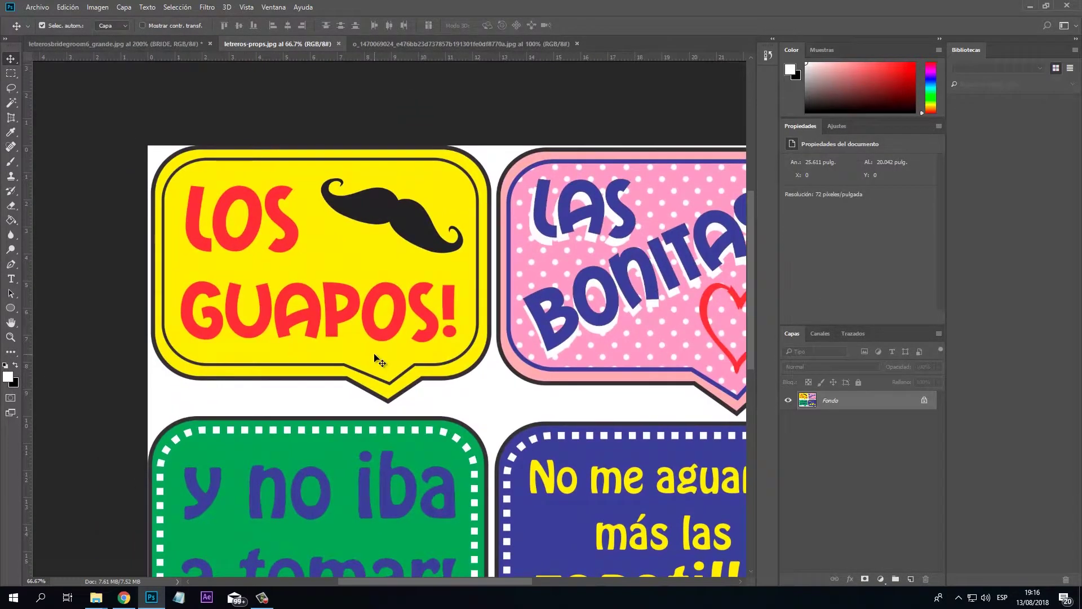
key("ctrl+plus")
left_click_drag(358, 288, 389, 313)
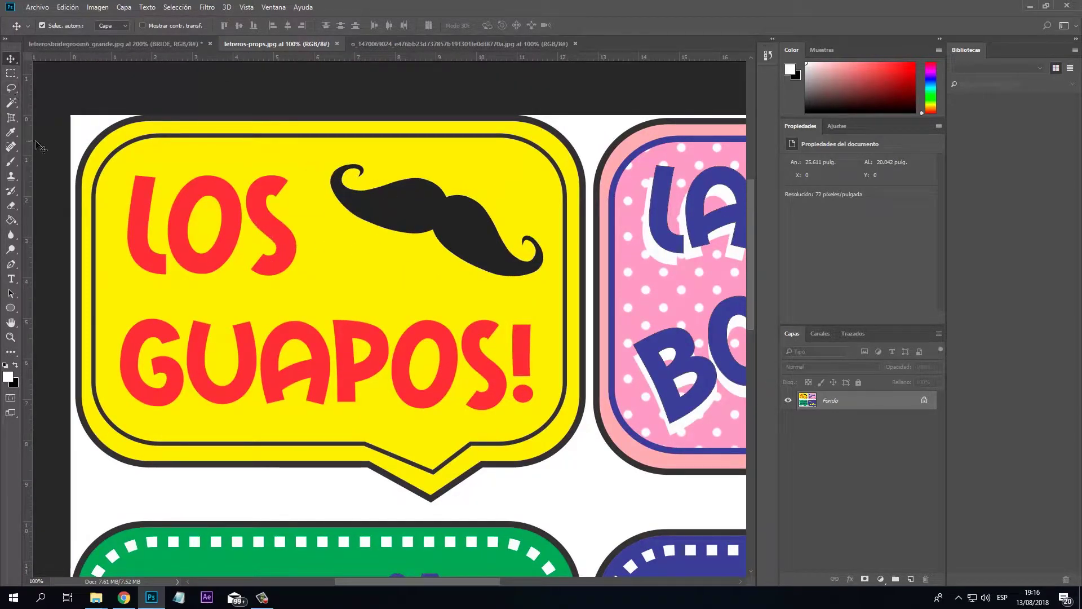
left_click(11, 73)
left_click_drag(123, 168, 302, 286)
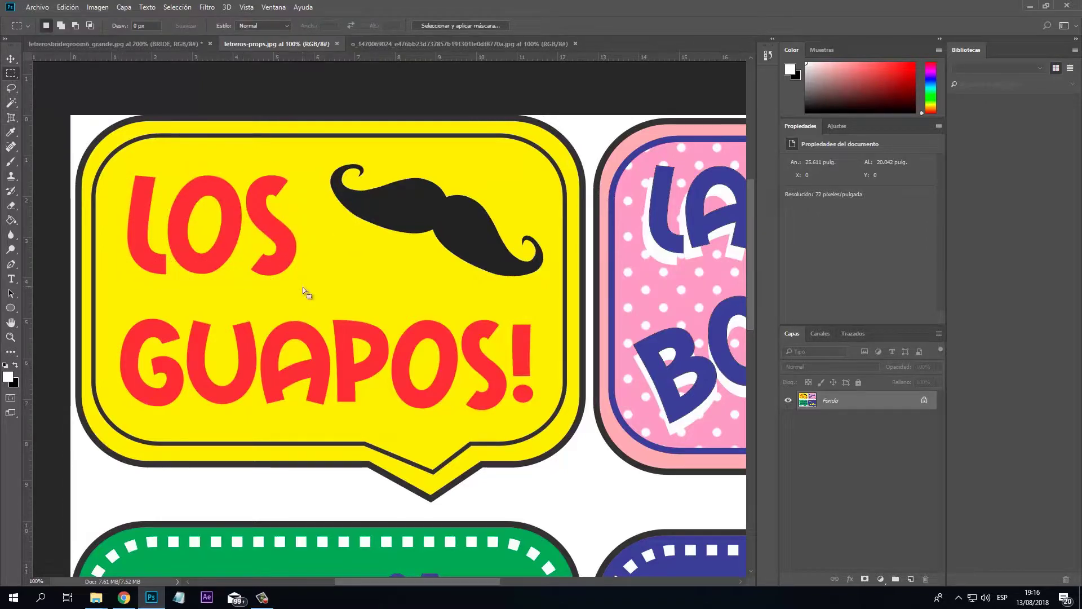
Run Match Font on the selected LOS lettering and choose Myriad Hebrew Bold from the similar fonts
left_click(147, 7)
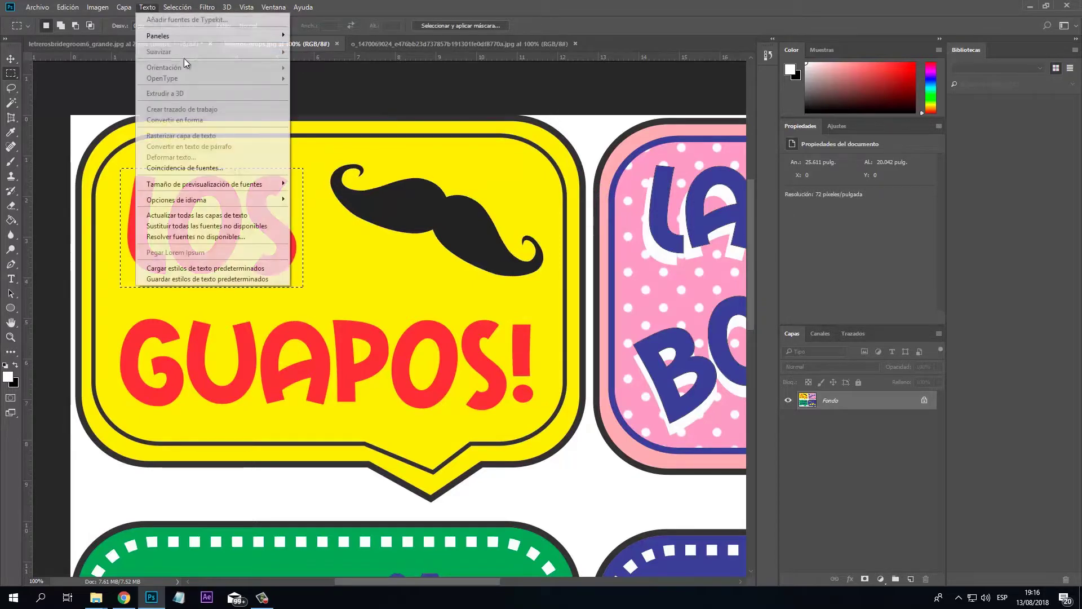
left_click(188, 168)
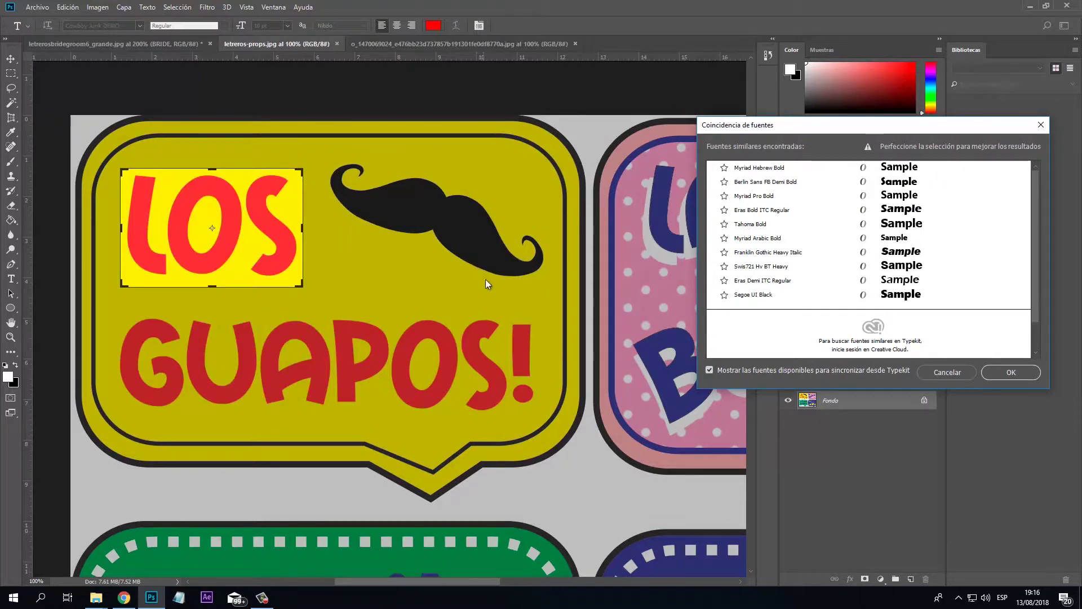
left_click(784, 171)
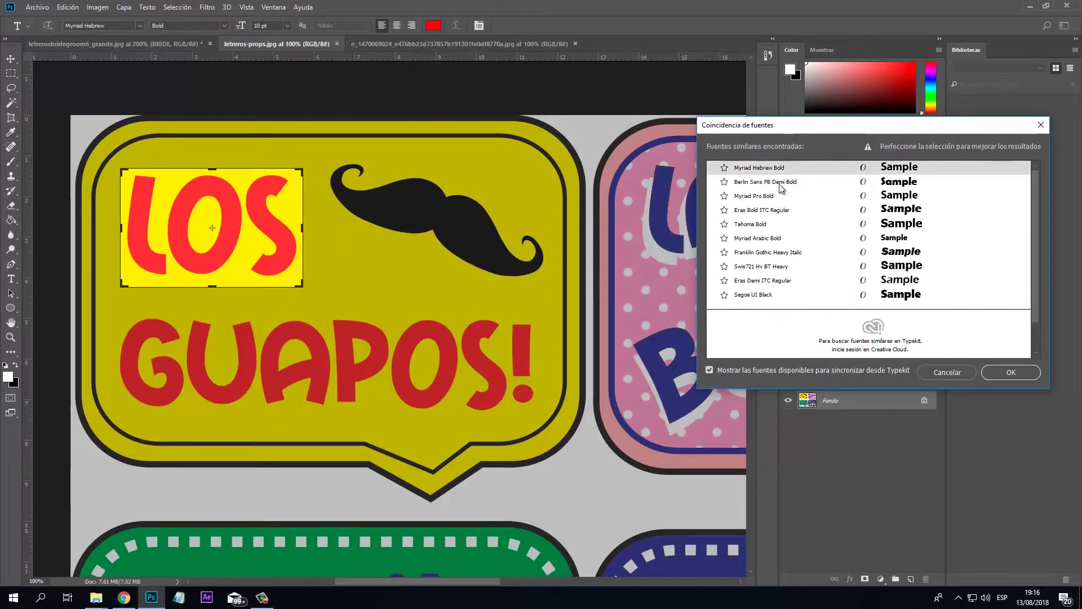
left_click(994, 375)
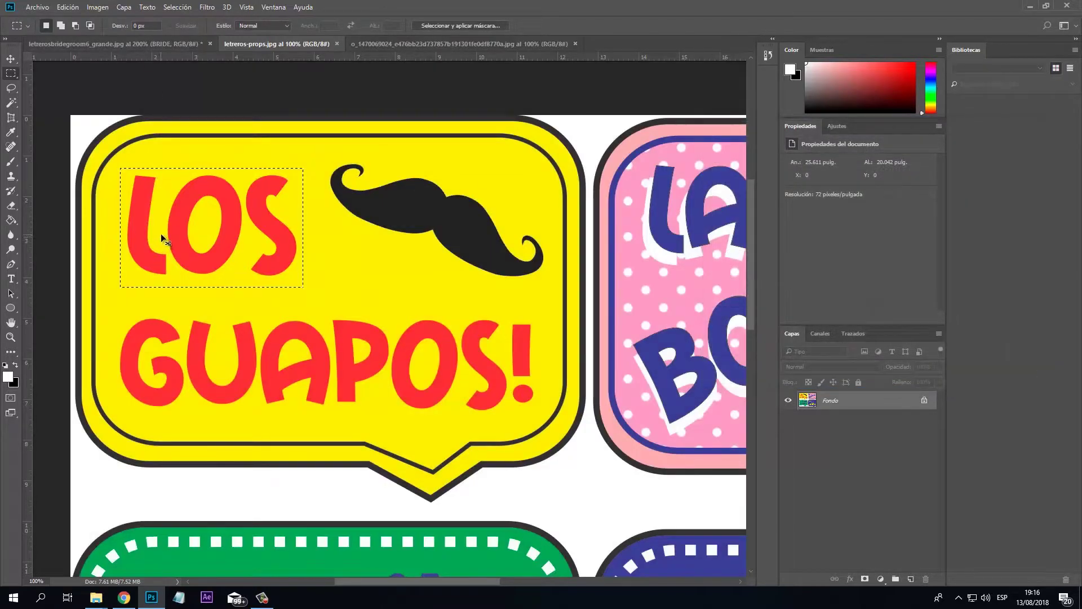
Clear the selection and add the text LOS in Myriad Hebrew Bold beneath the moustache
key("ctrl+d")
key("t")
left_click(332, 282)
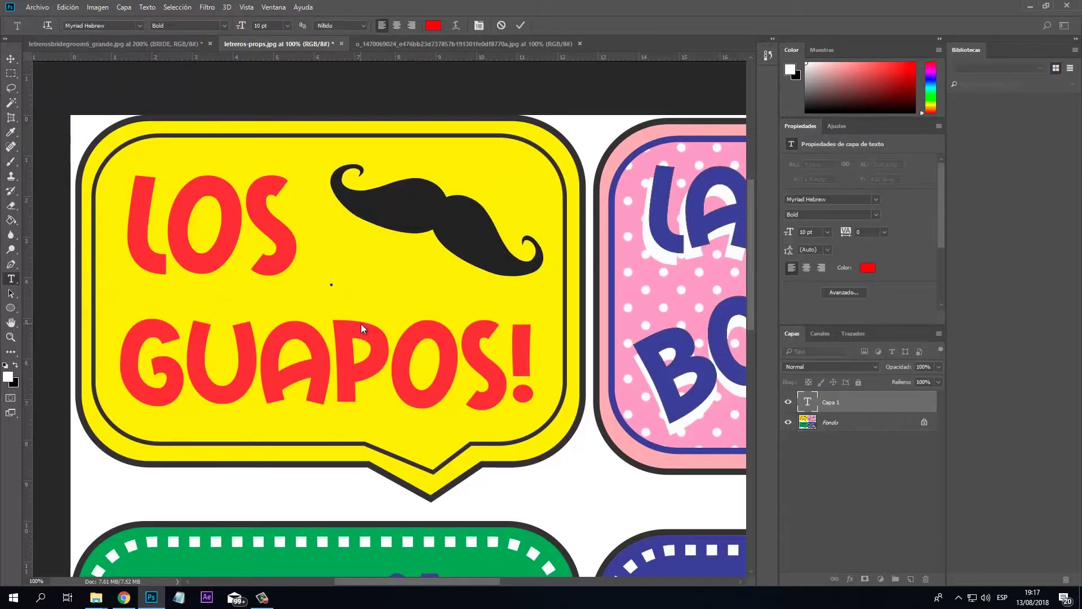
type("LOS")
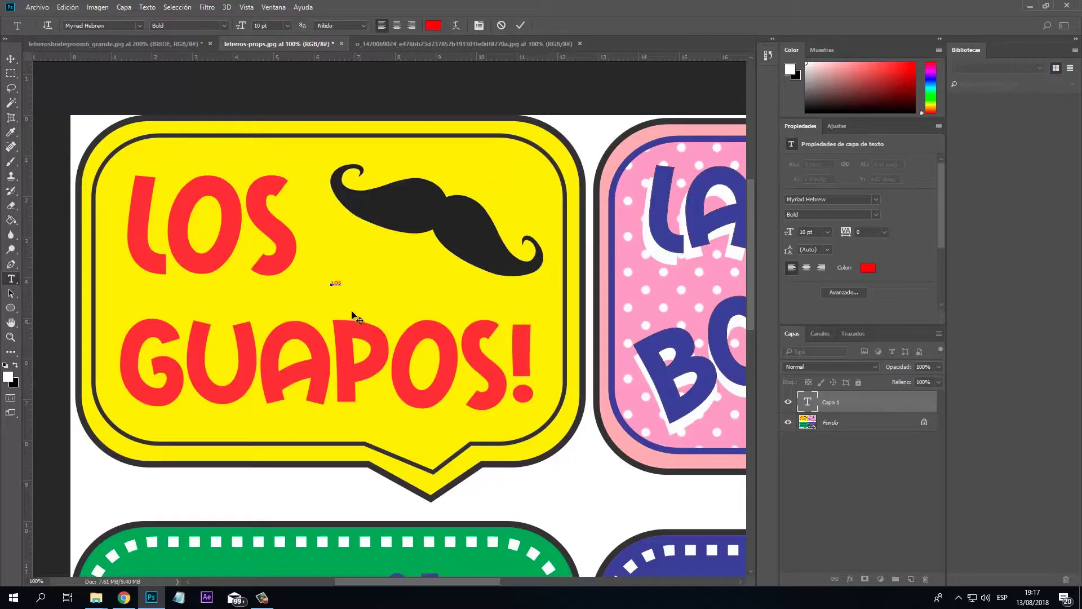
left_click(11, 59)
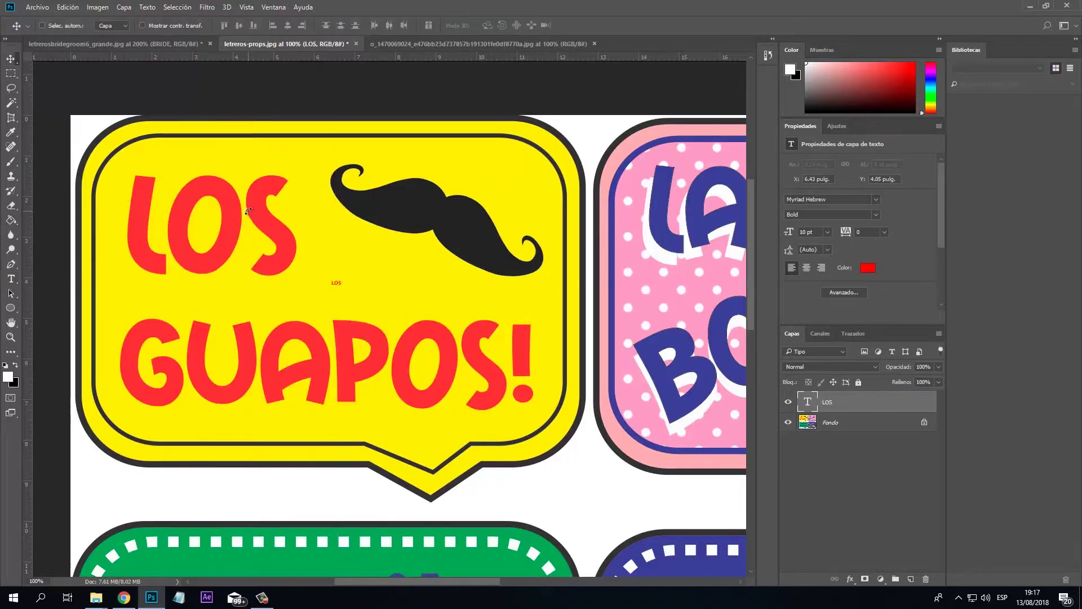
Scale the added LOS text to about 1795% beside the original lettering for comparison and delete its layer
key("ctrl+t")
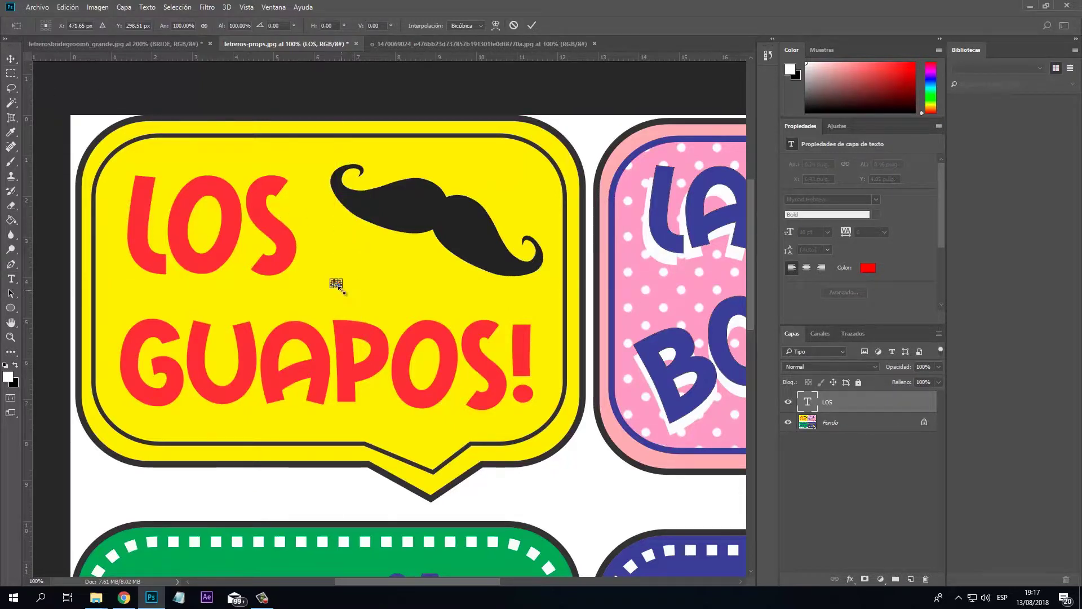
left_click_drag(340, 288, 506, 399)
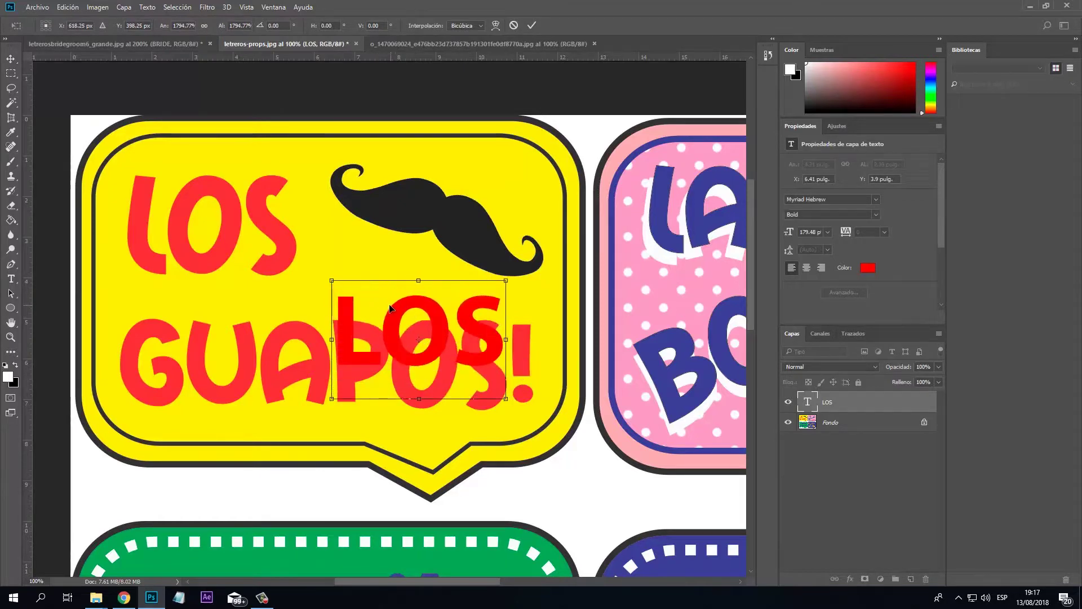
left_click_drag(389, 308, 351, 258)
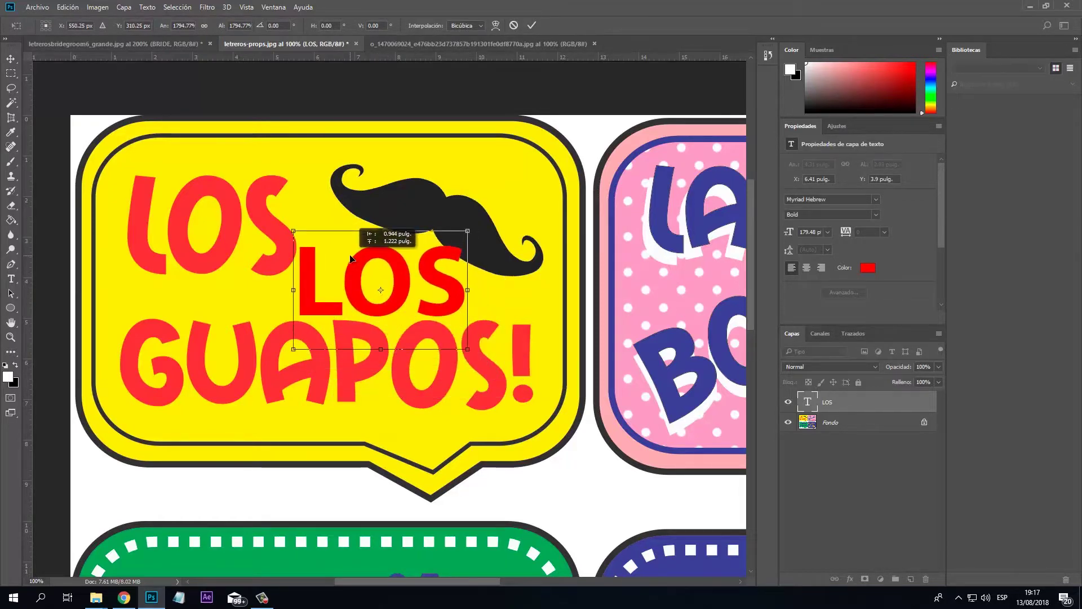
left_click(532, 27)
mouse_move(406, 280)
left_mouse_down()
mouse_move(408, 228)
mouse_move(415, 273)
left_mouse_up()
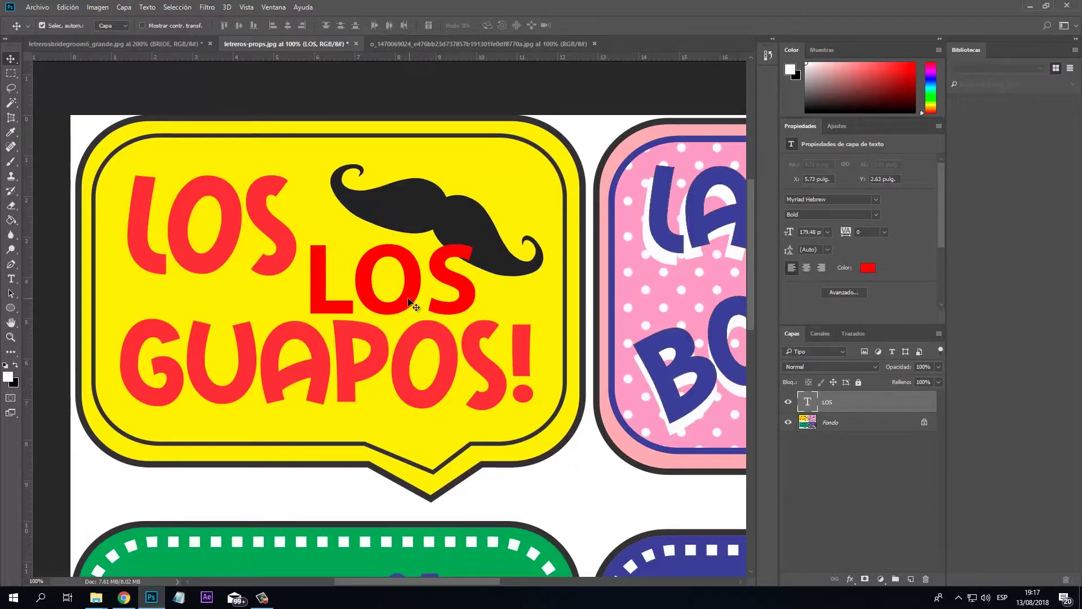
key("Delete")
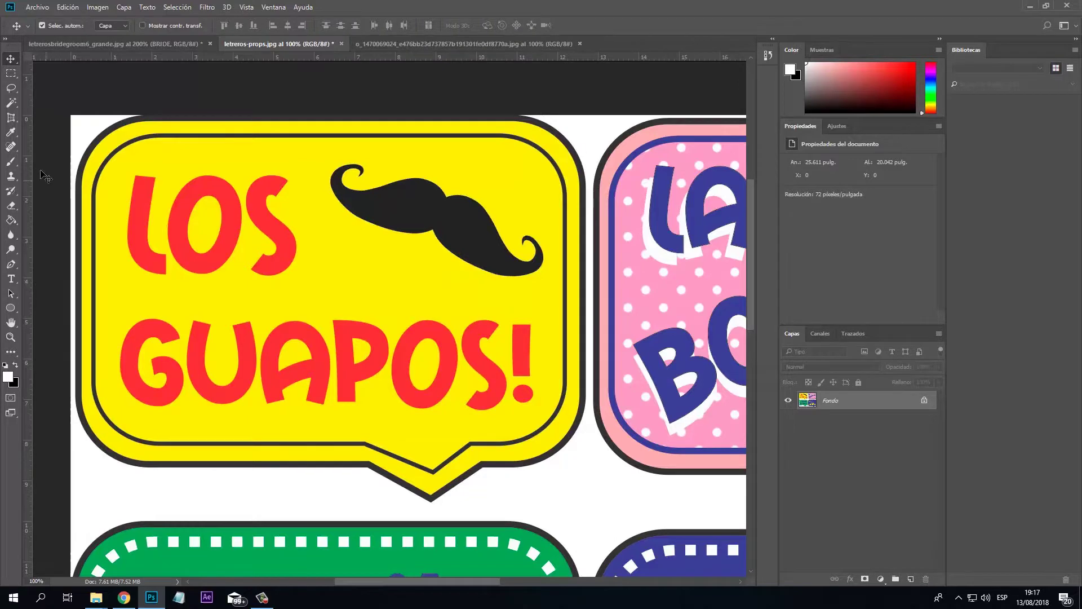
Crop the image with the Perspective Crop tool to just the word LOS on the yellow sign
left_click(11, 117)
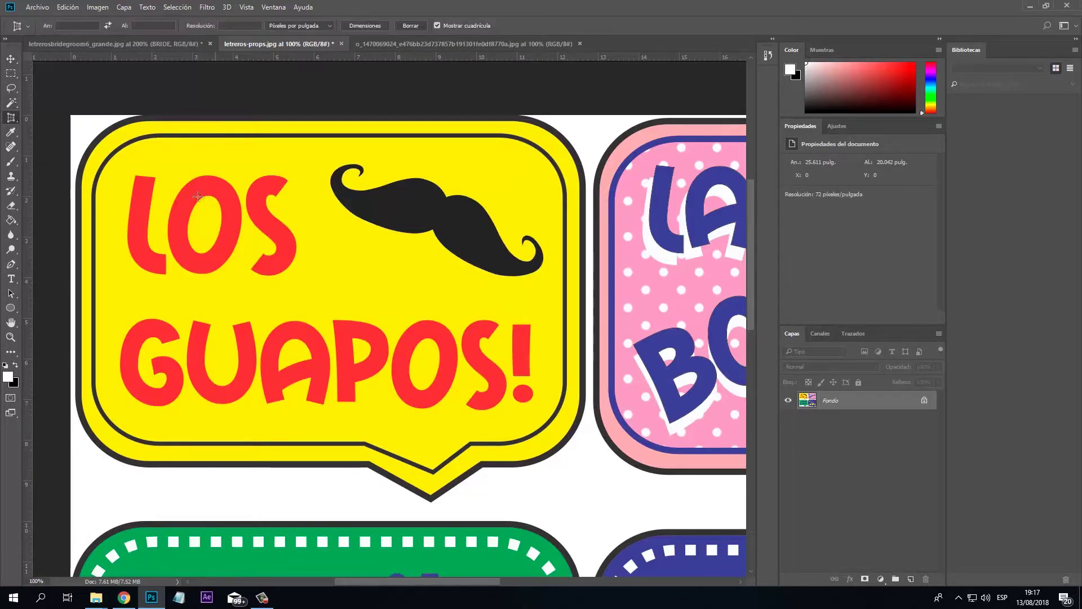
left_click(126, 169)
left_click(298, 165)
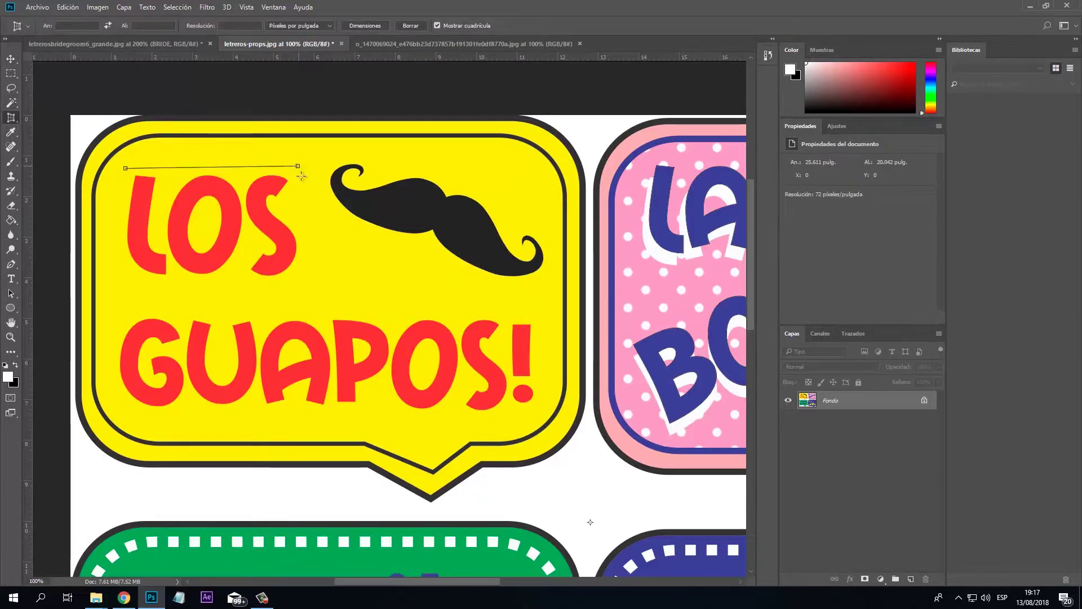
left_click(311, 275)
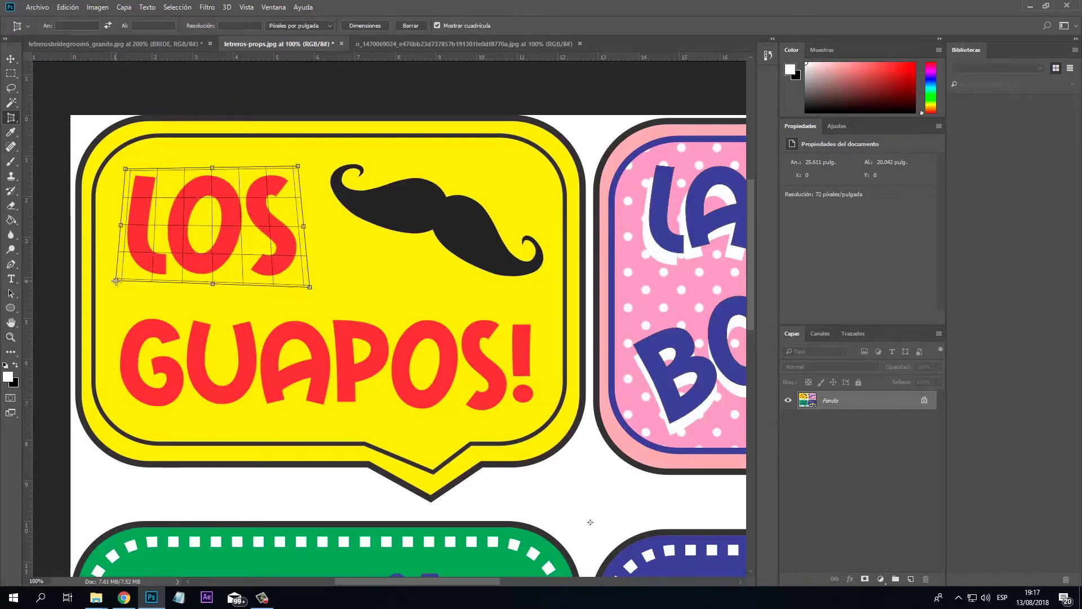
left_click(115, 280)
key("Return")
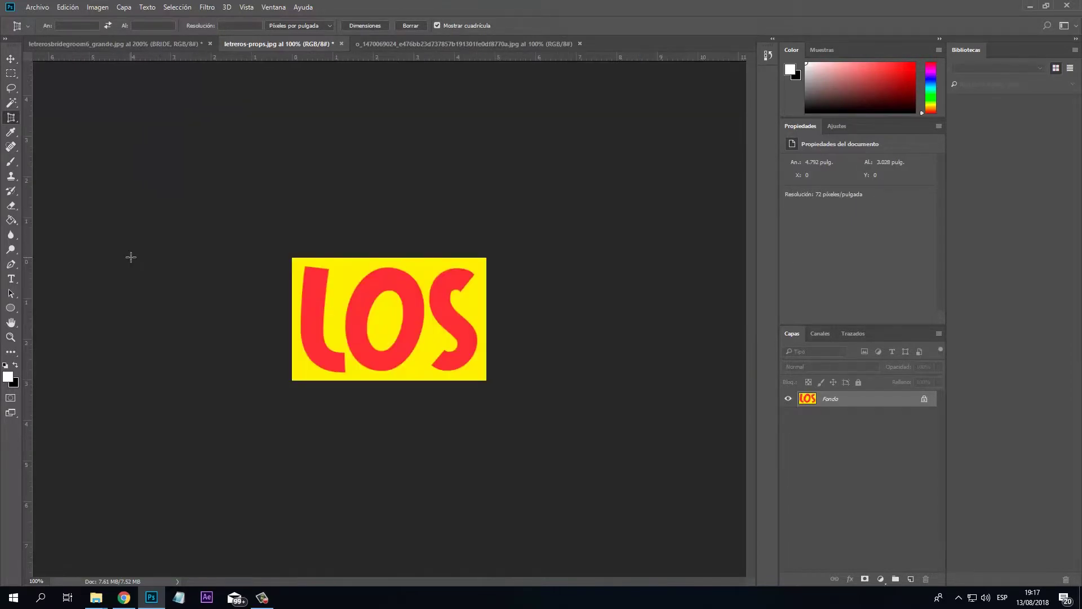
left_click(11, 58)
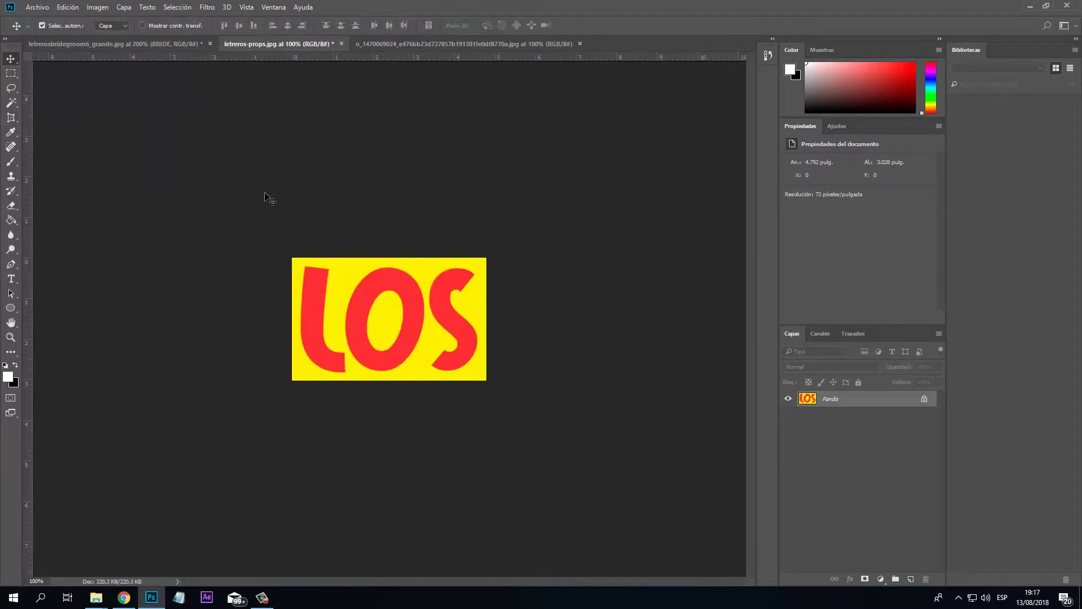
Export the cropped LOS image for web as a medium-quality JPEG named 2 in the Imágenes folder
left_click(38, 8)
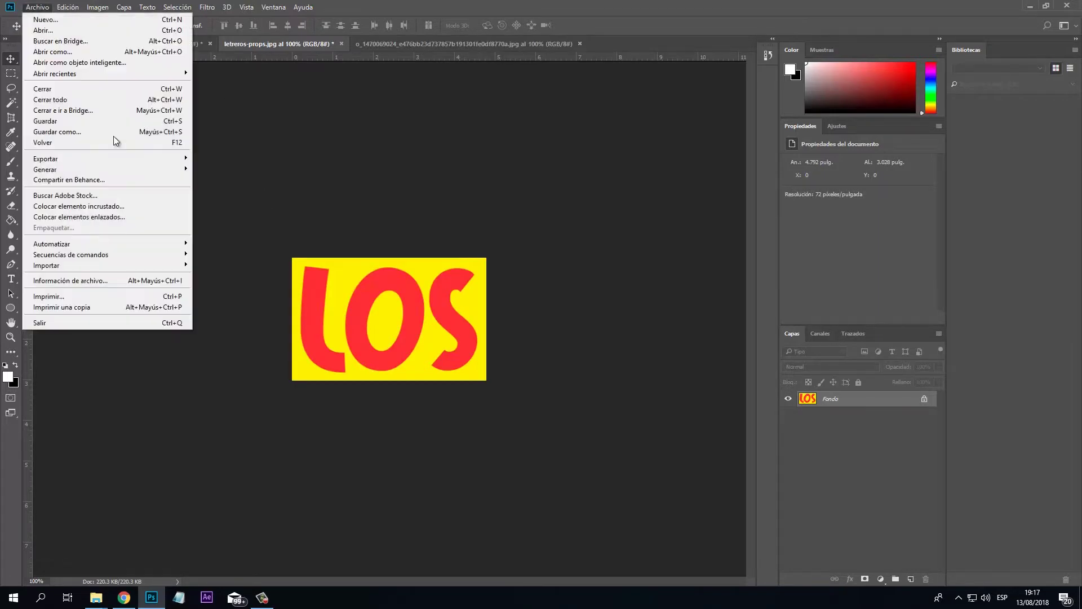
mouse_move(108, 160)
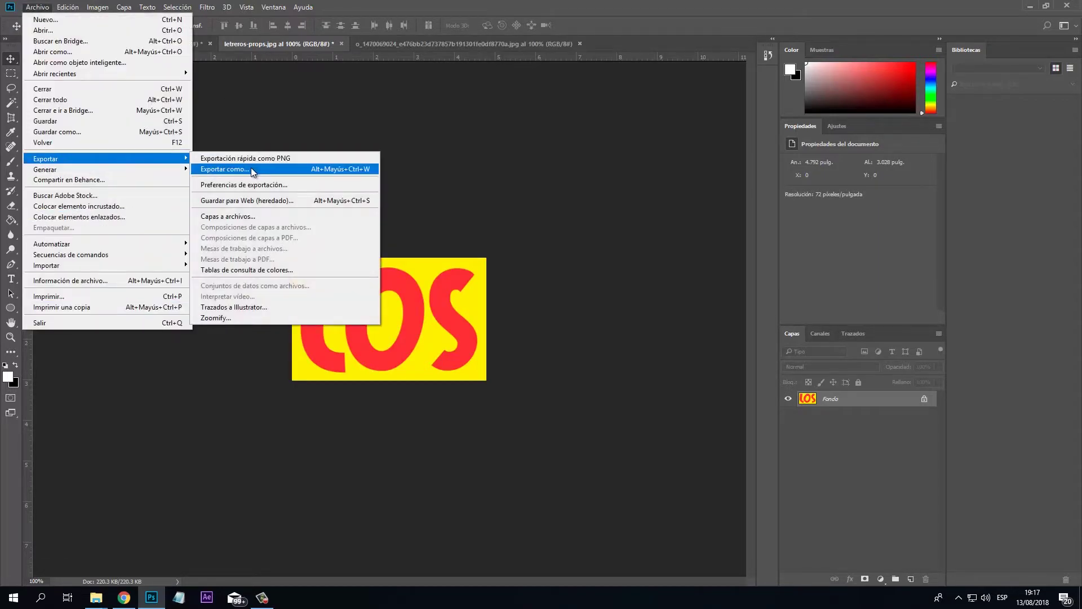
left_click(258, 200)
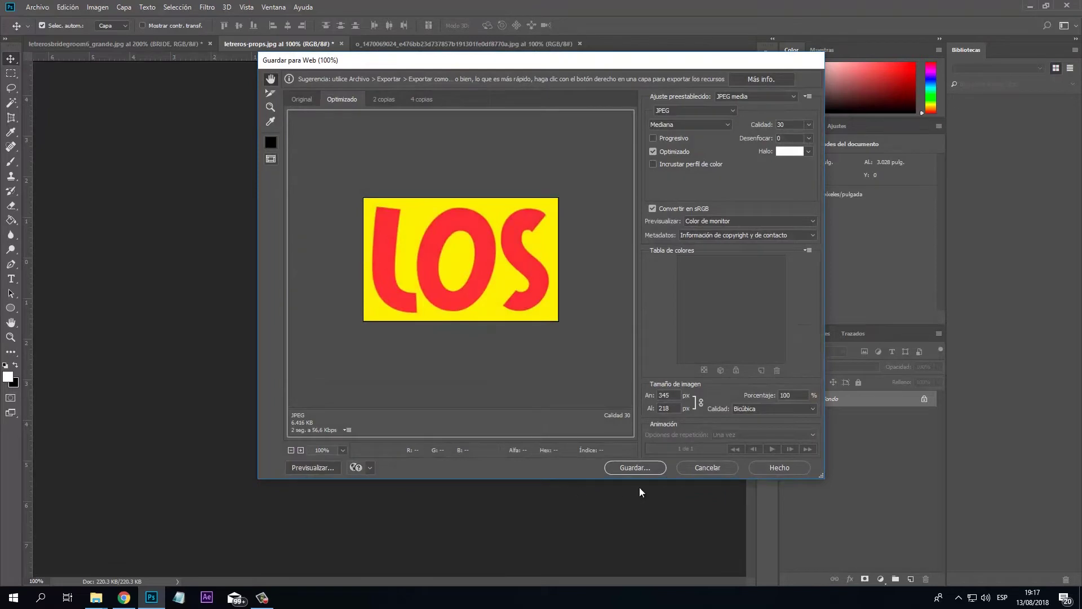
left_click(637, 469)
type("2")
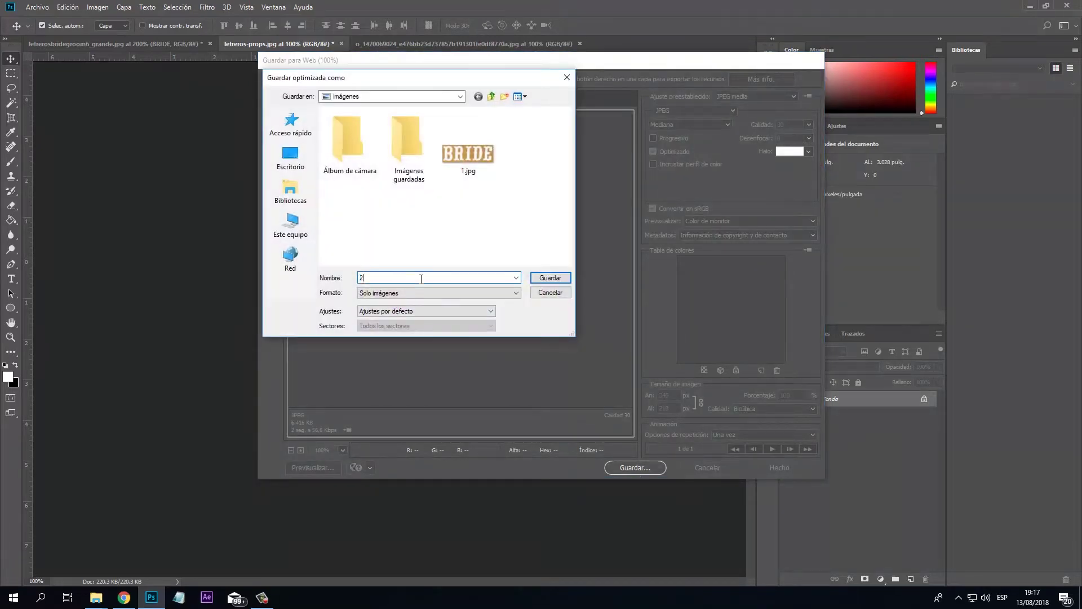
left_click(556, 277)
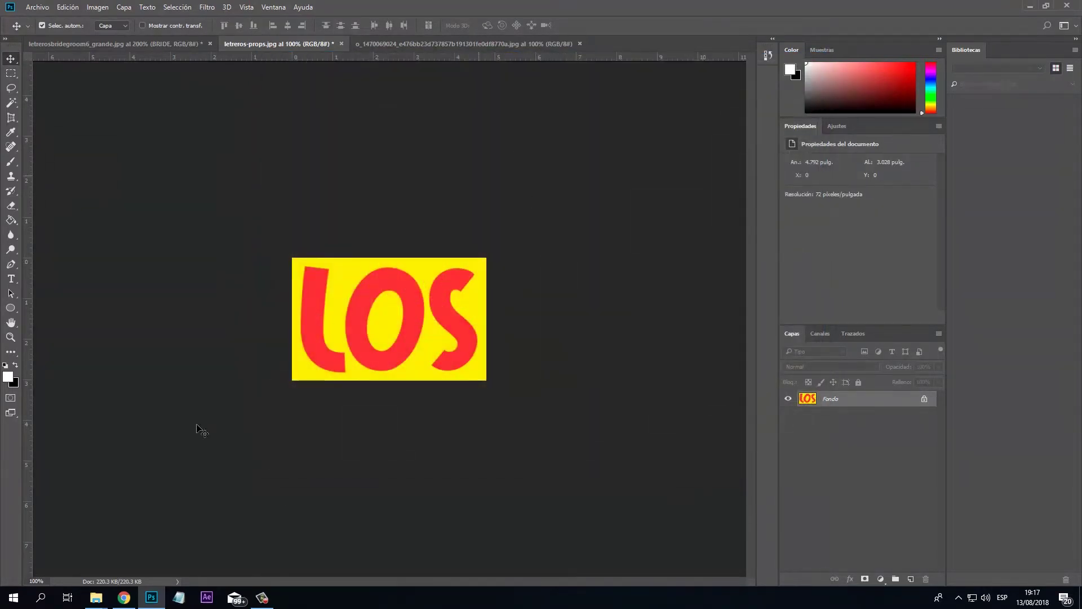
Switch to Chrome and close the Cowboy Junk font page and its download search results
left_click(124, 597)
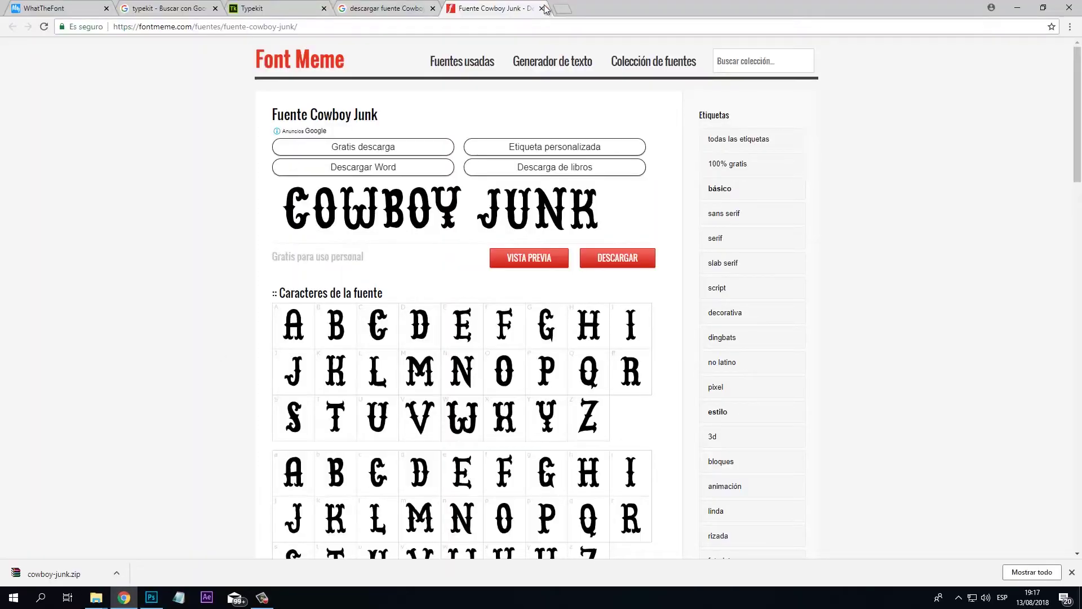
left_click(391, 10)
left_click(432, 10)
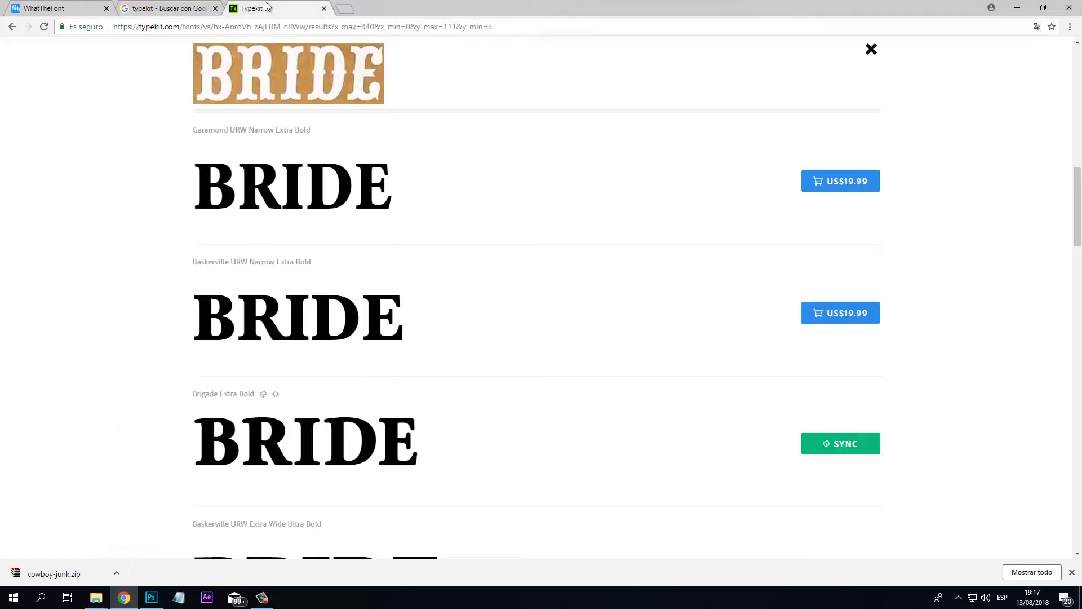
Return to the WhatTheFont results page and open a fresh WhatTheFont image upload page
left_click(160, 9)
left_click(55, 7)
scroll(337, 198, "up", 6)
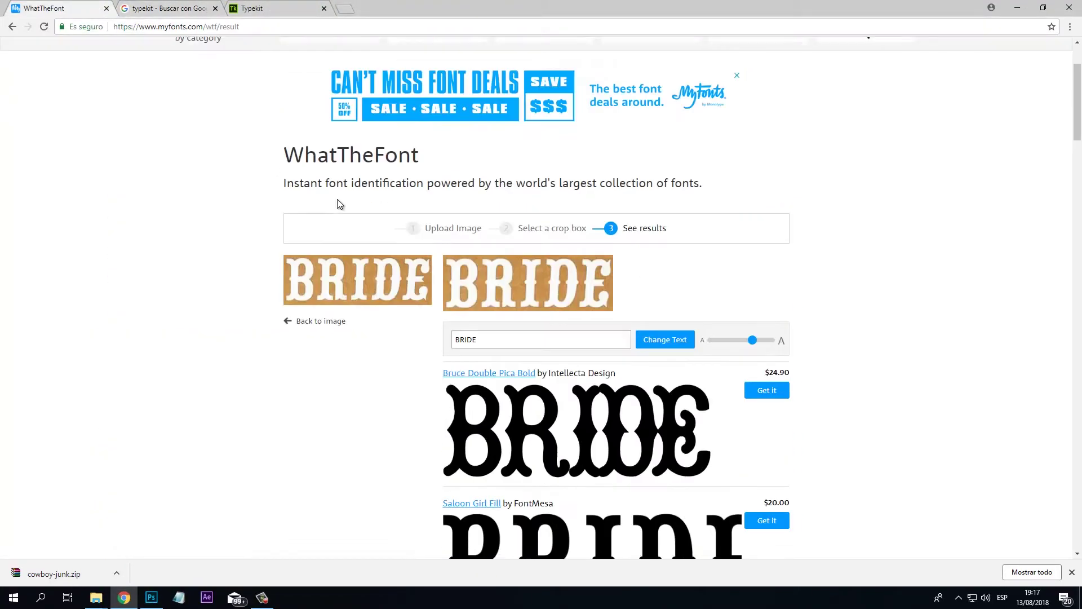
scroll(275, 206, "down", 3)
scroll(275, 206, "up", 3)
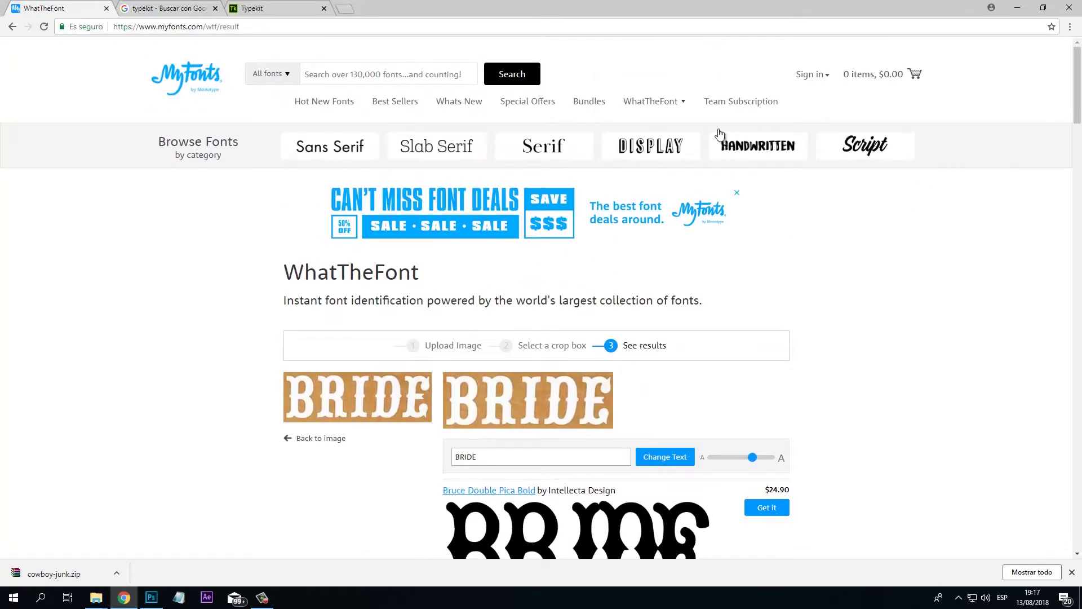
left_click(654, 119)
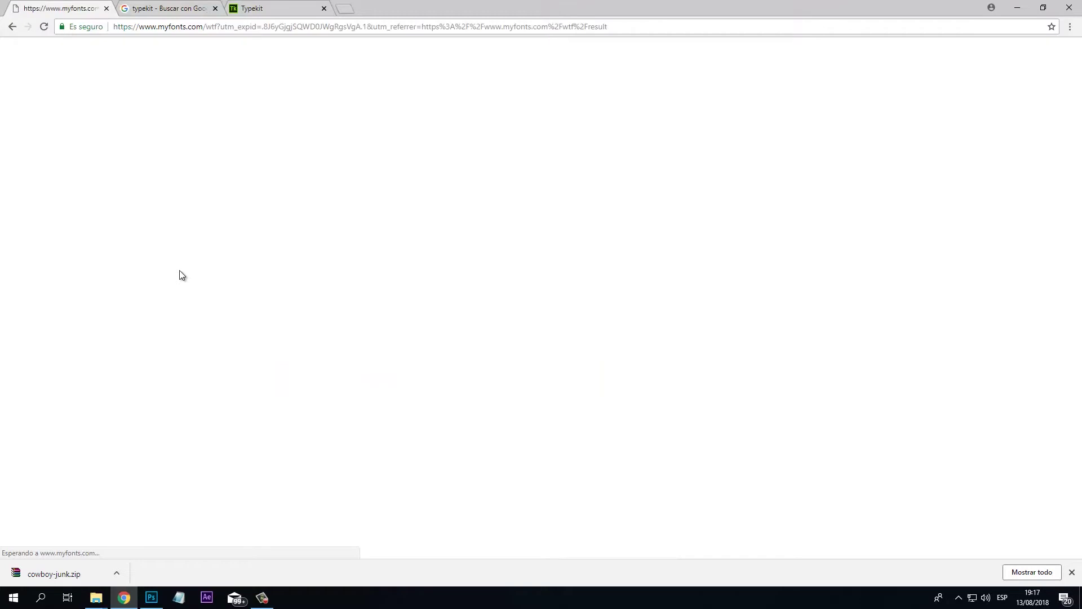
Upload 2.jpg from the Imágenes folder to WhatTheFont for font identification
scroll(571, 263, "down", 3)
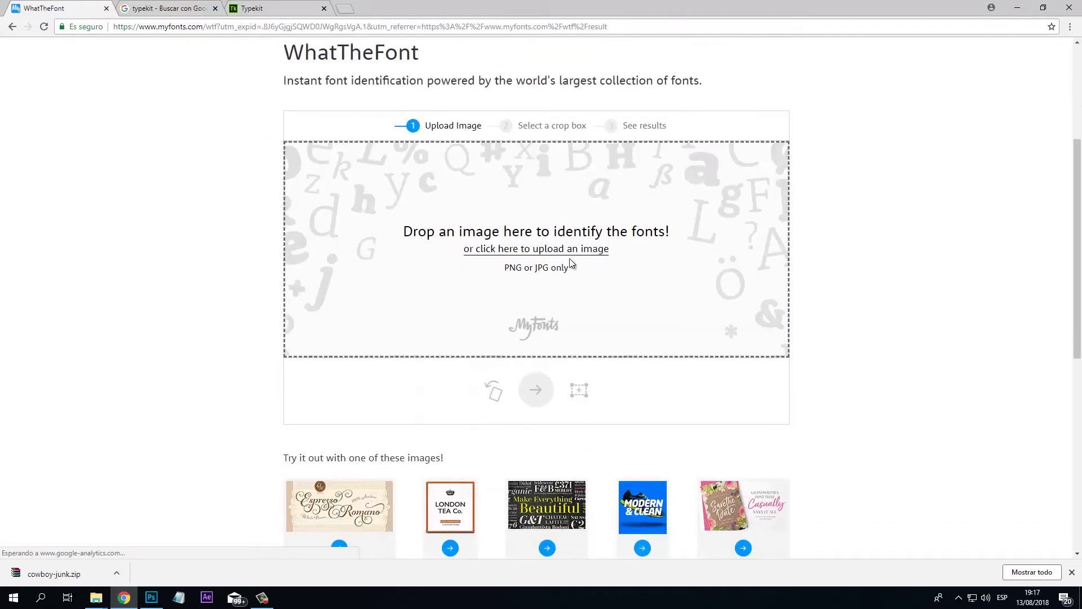
left_click(542, 249)
left_click(302, 110)
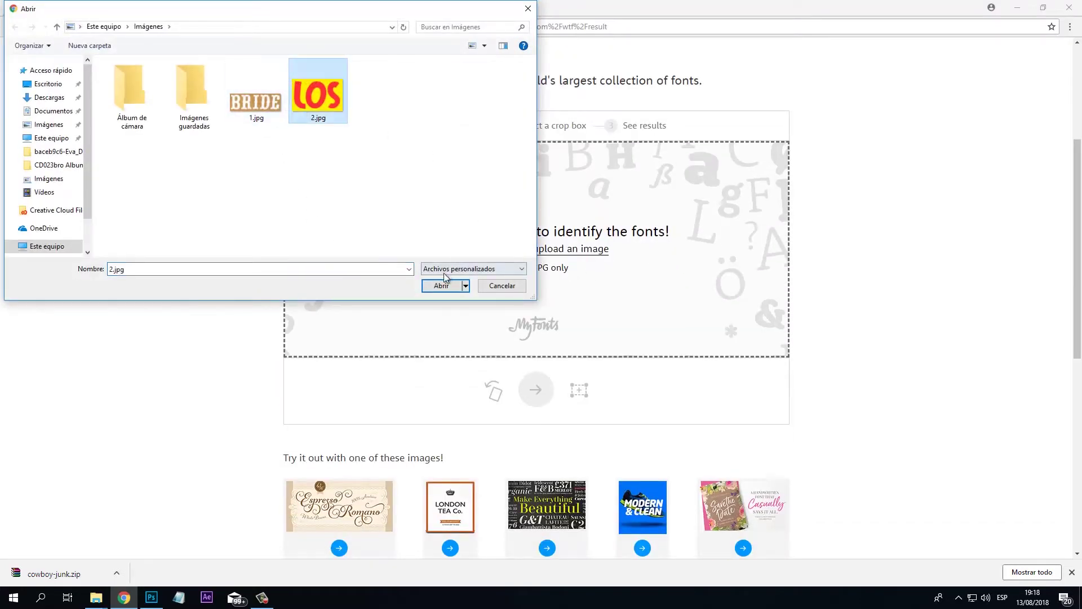
left_click(441, 285)
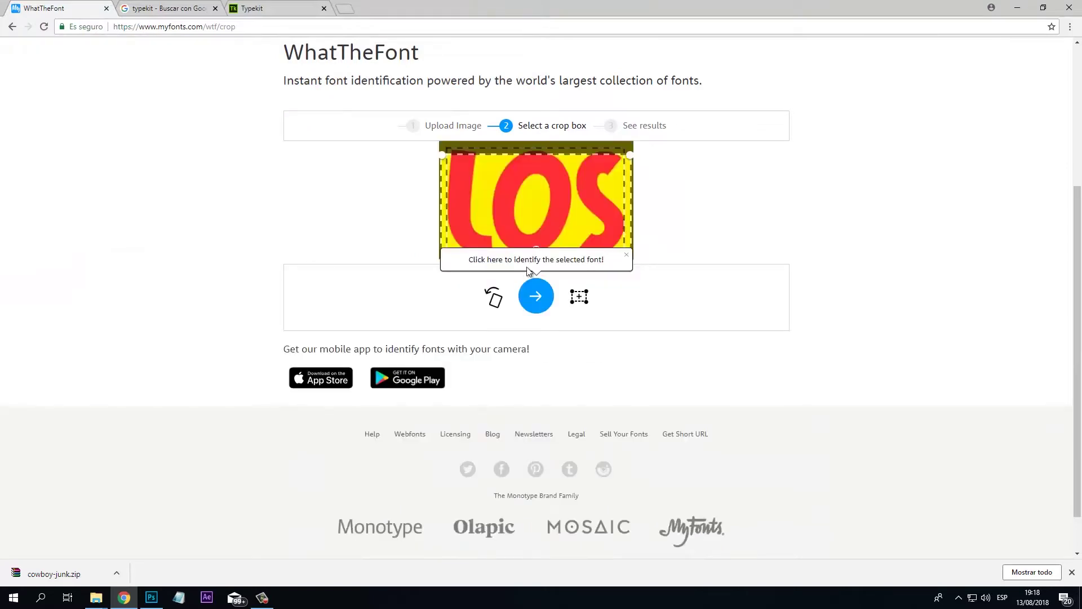
Identify the font of the cropped LOS lettering and change the sample text of the matches to "los"
left_click(536, 296)
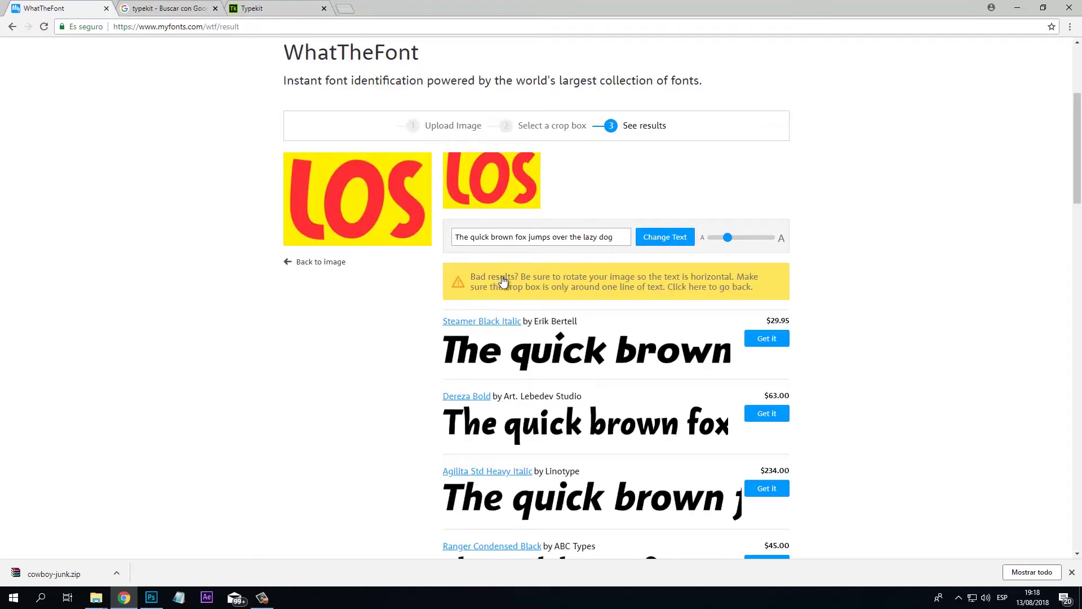
scroll(446, 329, "down", 1)
scroll(446, 329, "up", 1)
left_click_drag(623, 237, 397, 268)
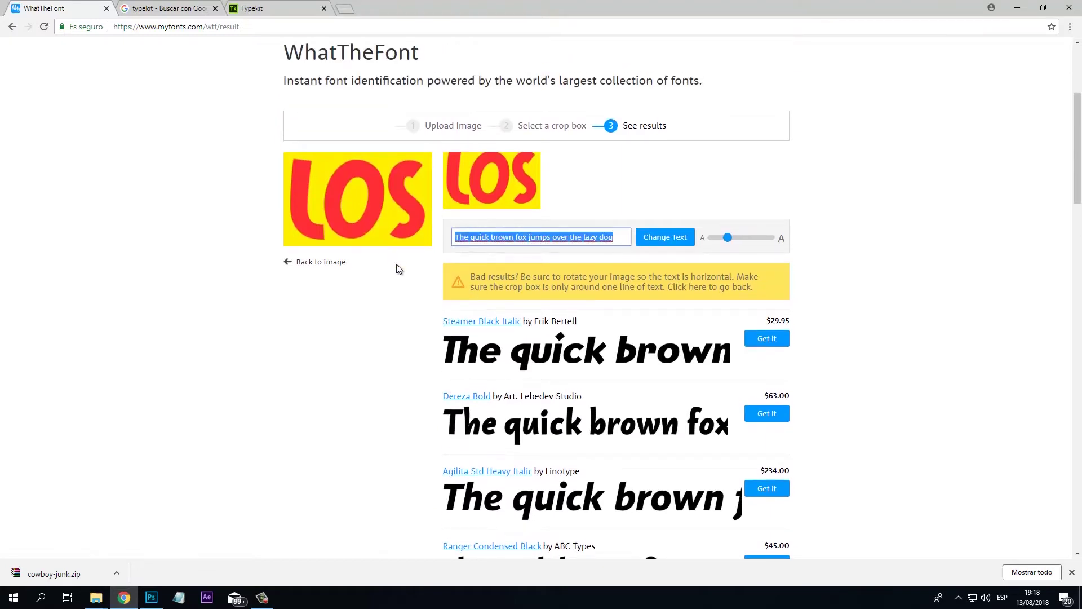
type("los")
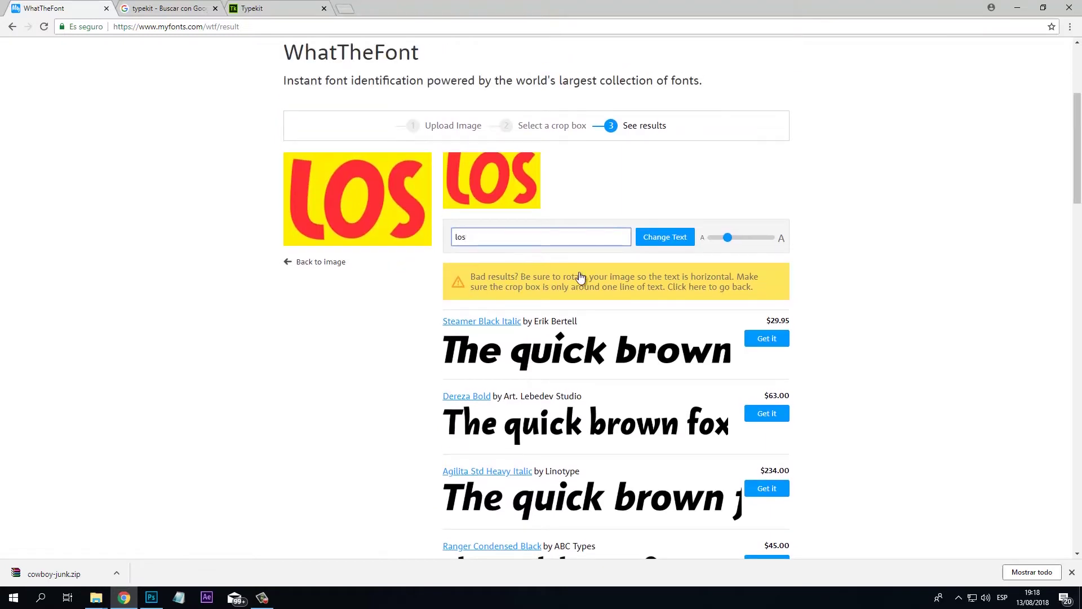
left_click(670, 241)
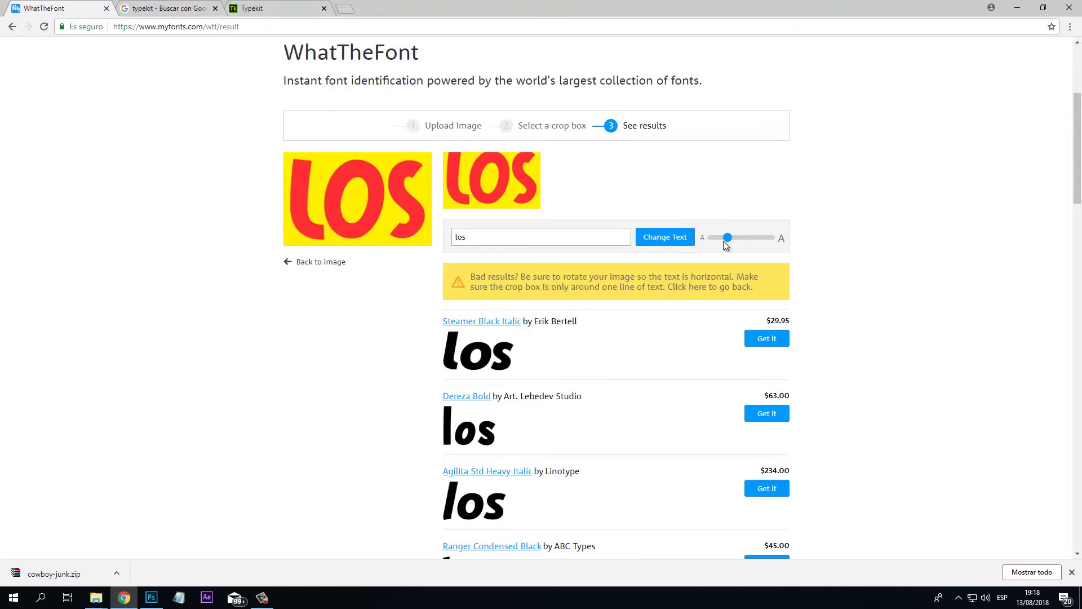
Enlarge the "los" font samples to near the maximum size and compare the matches with the uploaded LOS image
left_click_drag(734, 240, 765, 243)
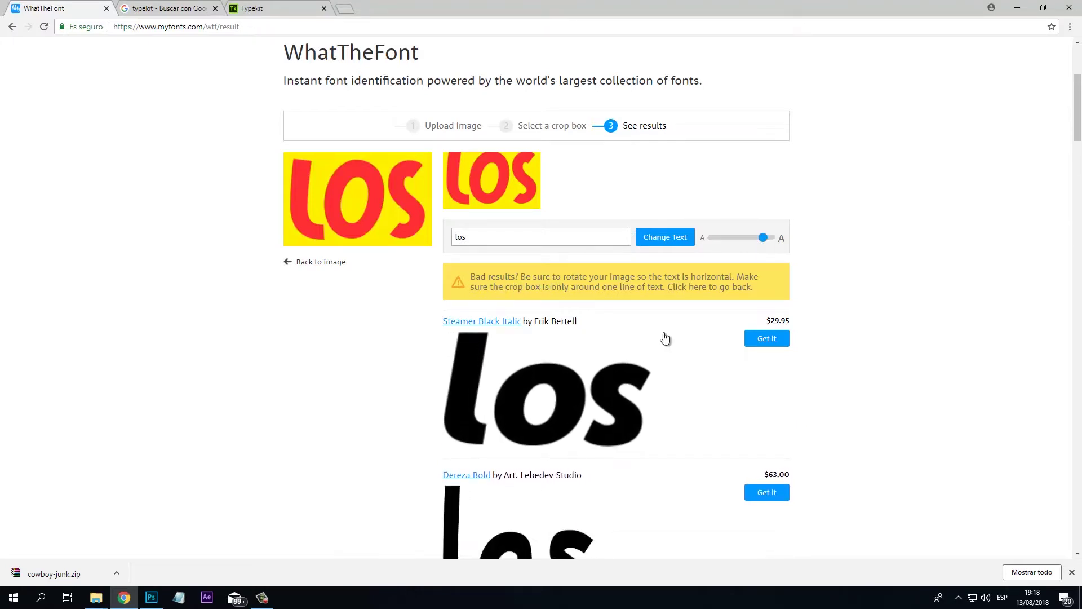
scroll(665, 336, "down", 1)
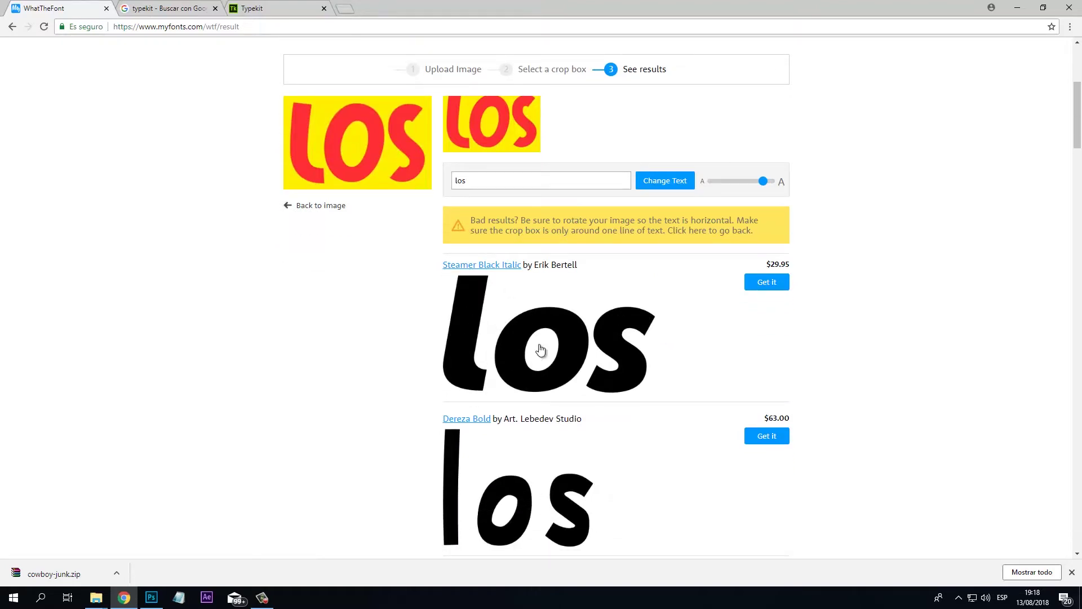
scroll(440, 341, "down", 5)
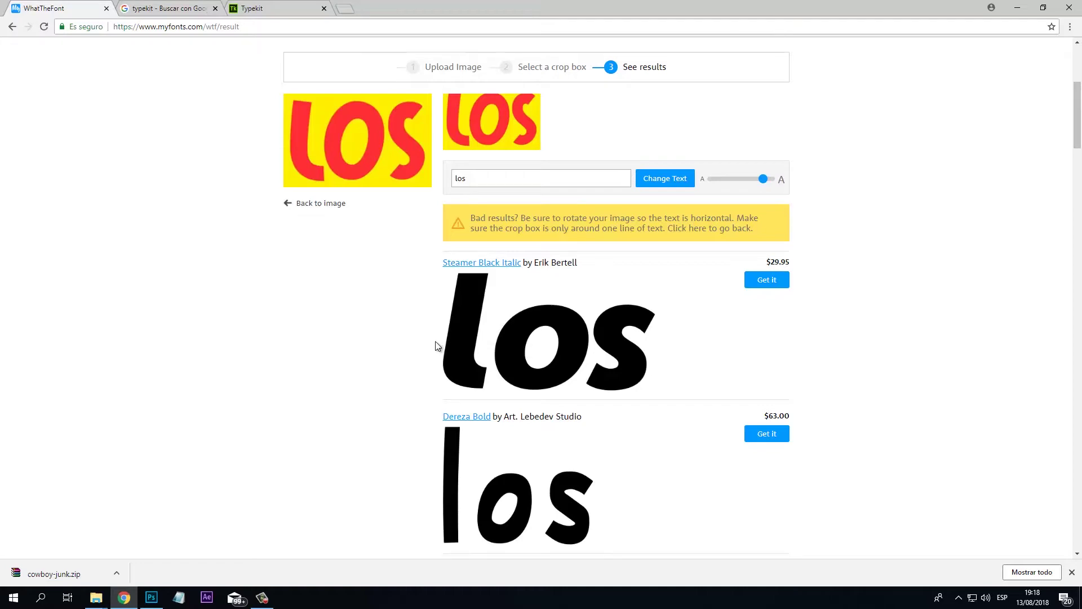
scroll(442, 330, "down", 3)
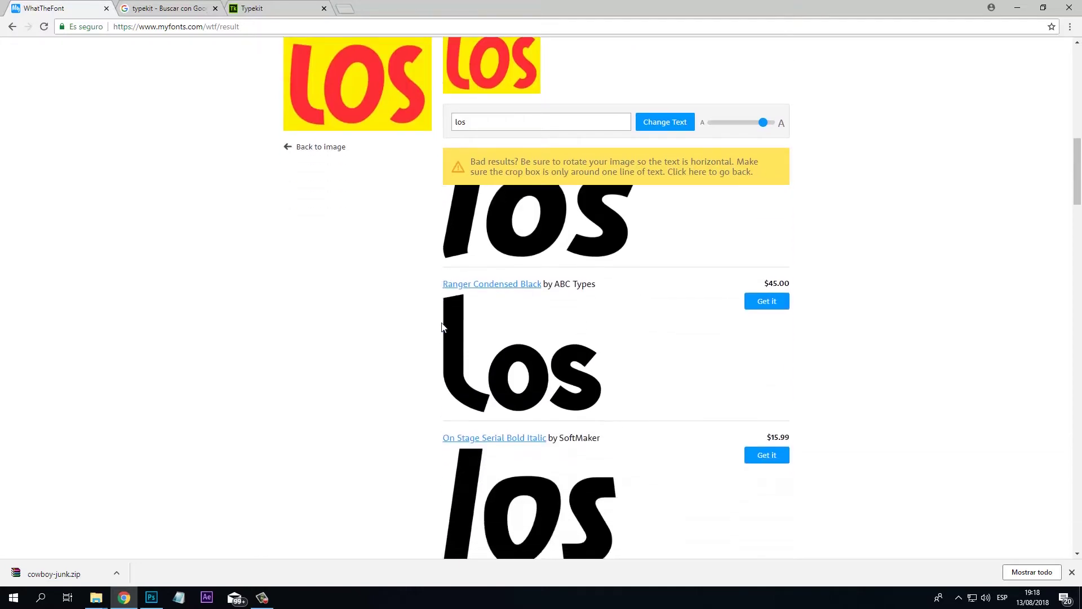
scroll(249, 286, "up", 10)
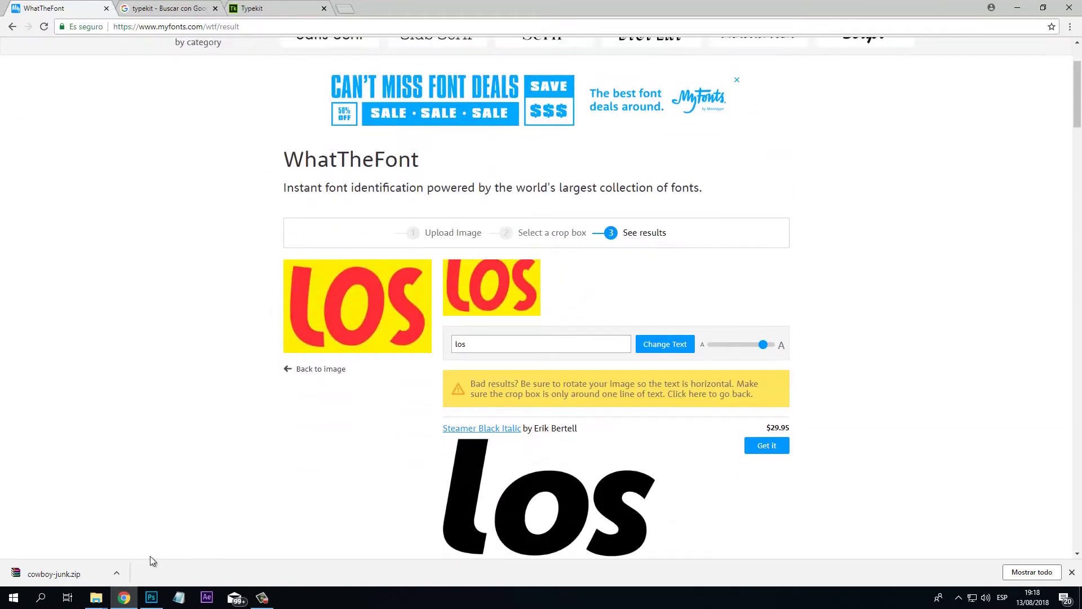
Switch to Photoshop and perspective-crop the Jarochos sign photo along the slanted panel so the whole lettering is straightened
left_click(151, 597)
key("ctrl+Tab")
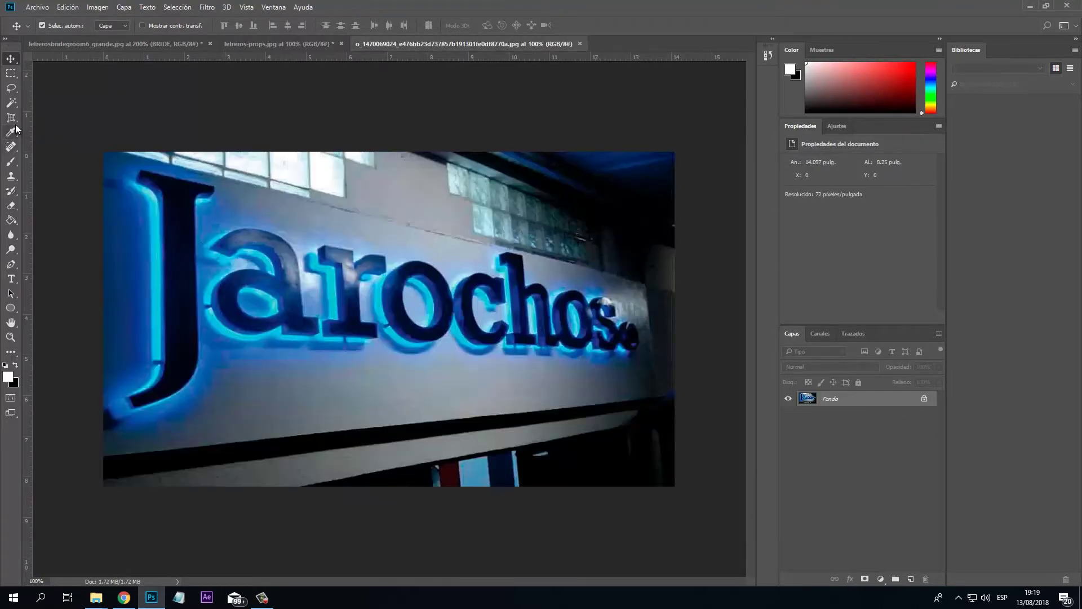
left_click(11, 117)
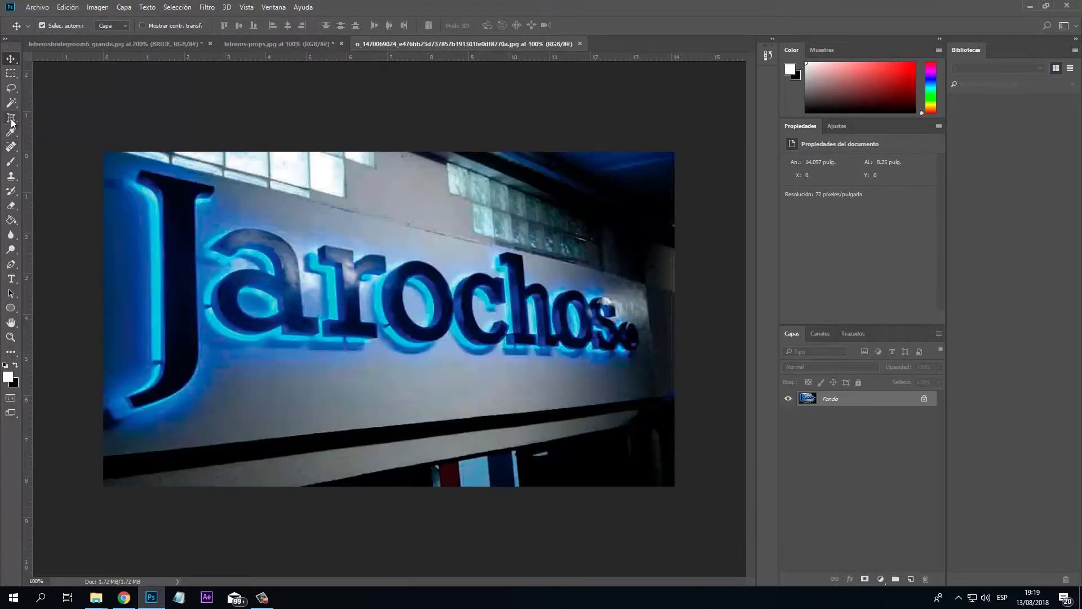
left_click(131, 158)
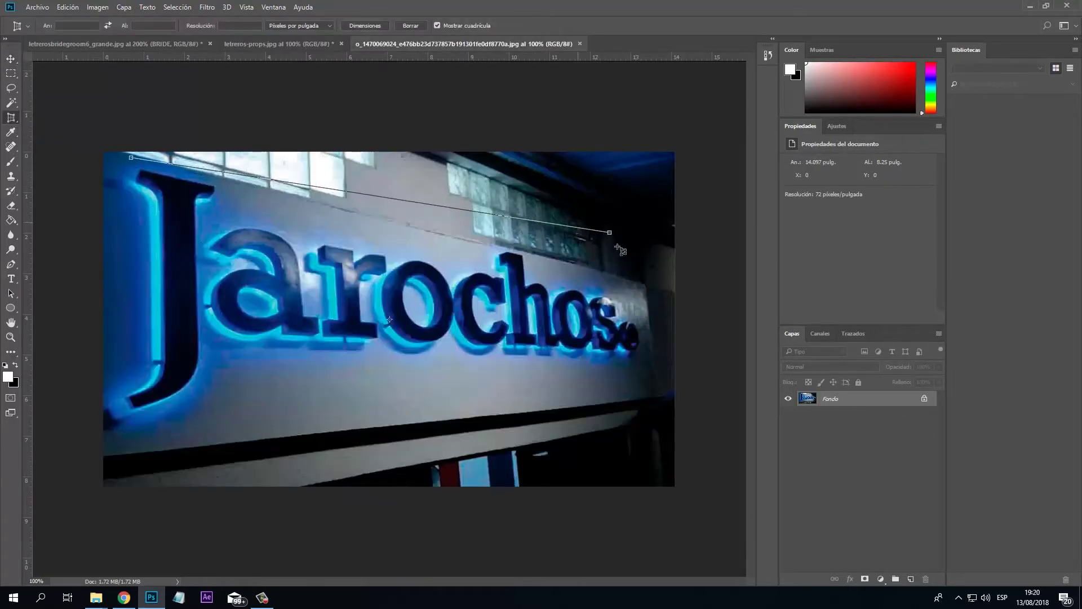
left_click(648, 276)
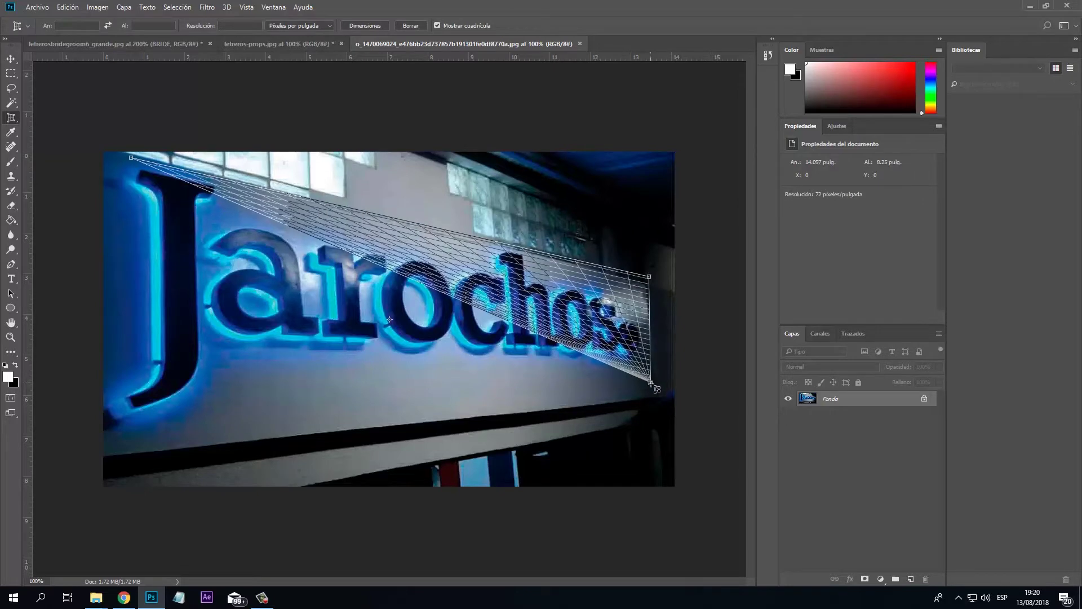
left_click(651, 384)
left_click(44, 422)
left_click_drag(56, 422, 118, 429)
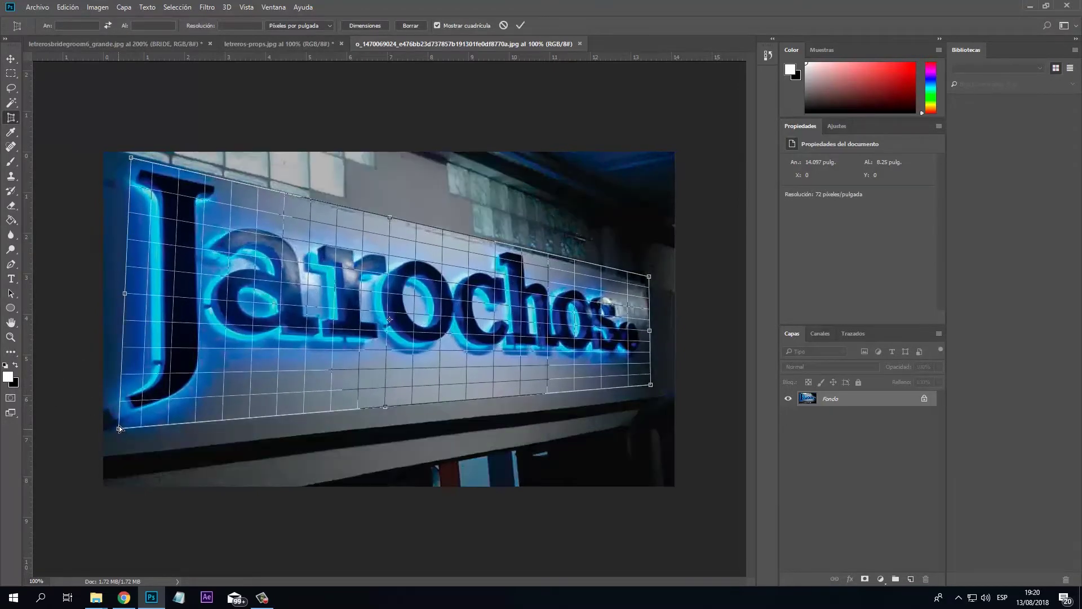
key("Return")
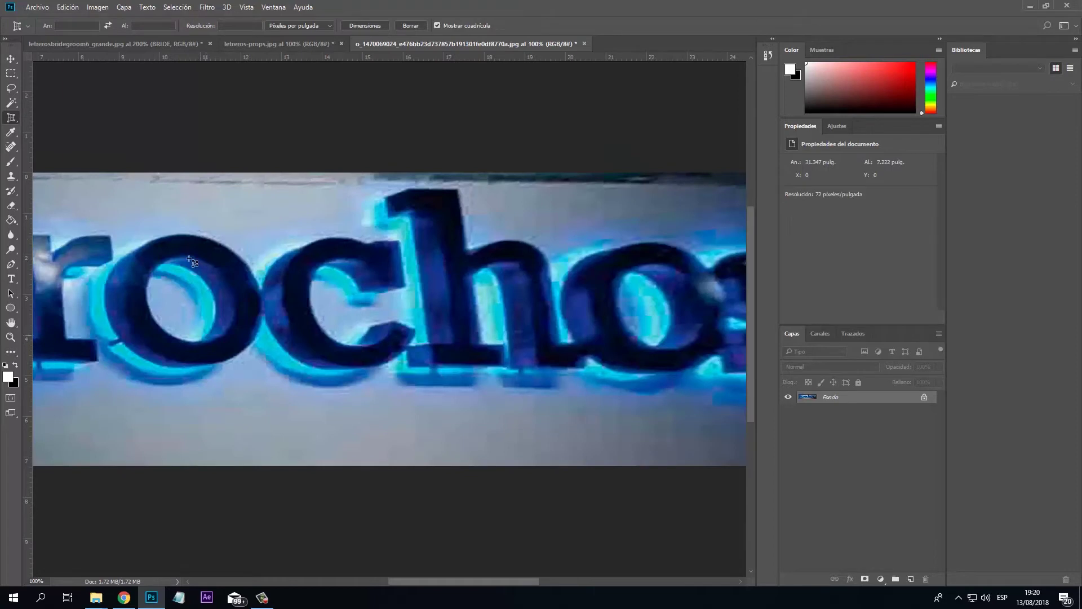
Export the straightened Jarochos image for web as a medium-quality JPEG named 3 in the Imágenes folder
left_click(11, 60)
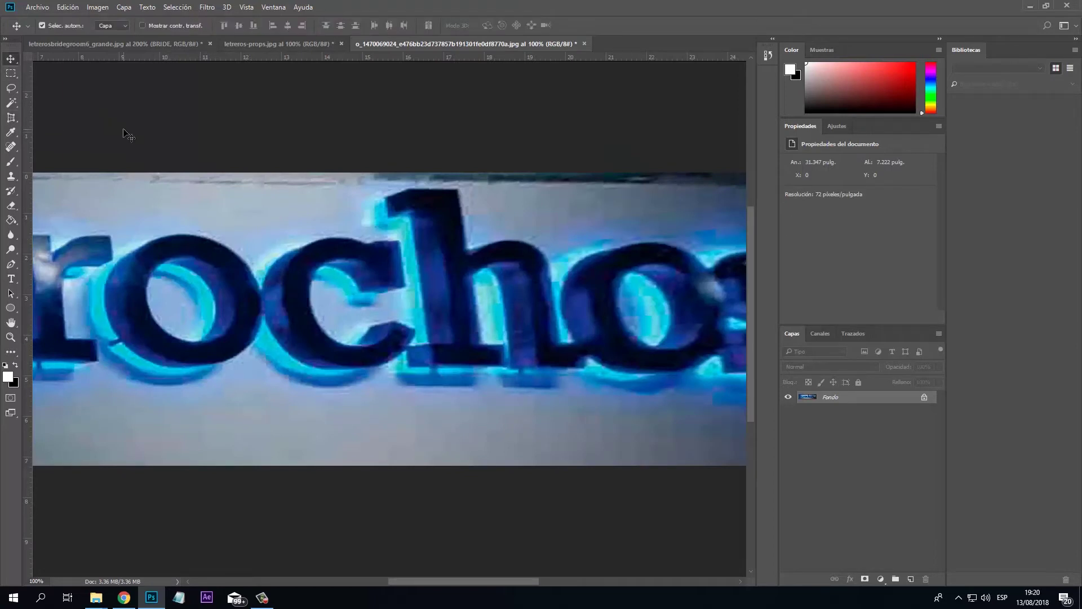
key("ctrl+minus")
key("ctrl+minus")
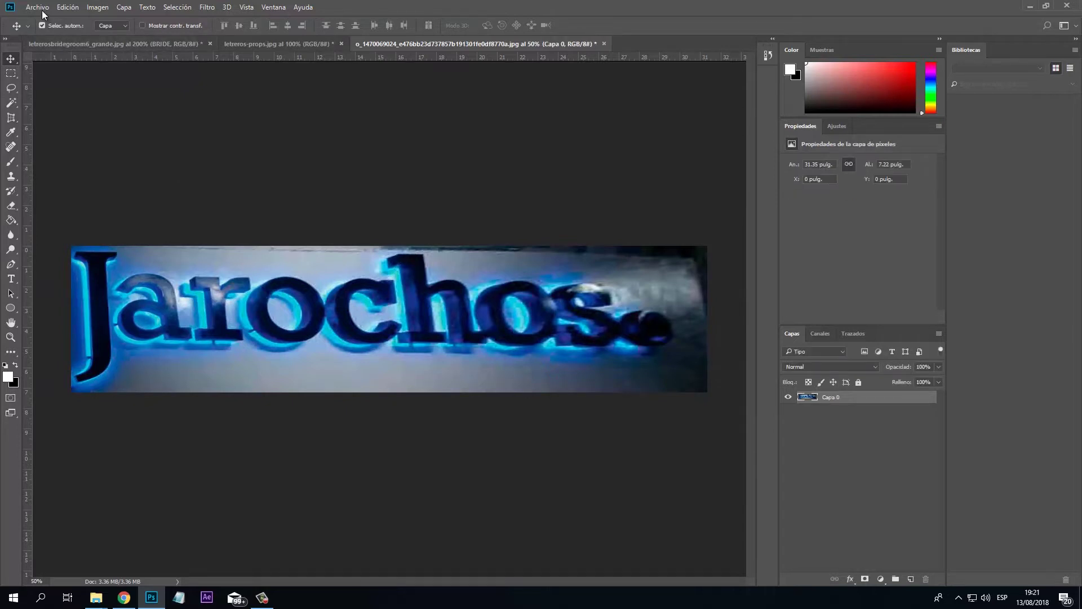
left_click(42, 8)
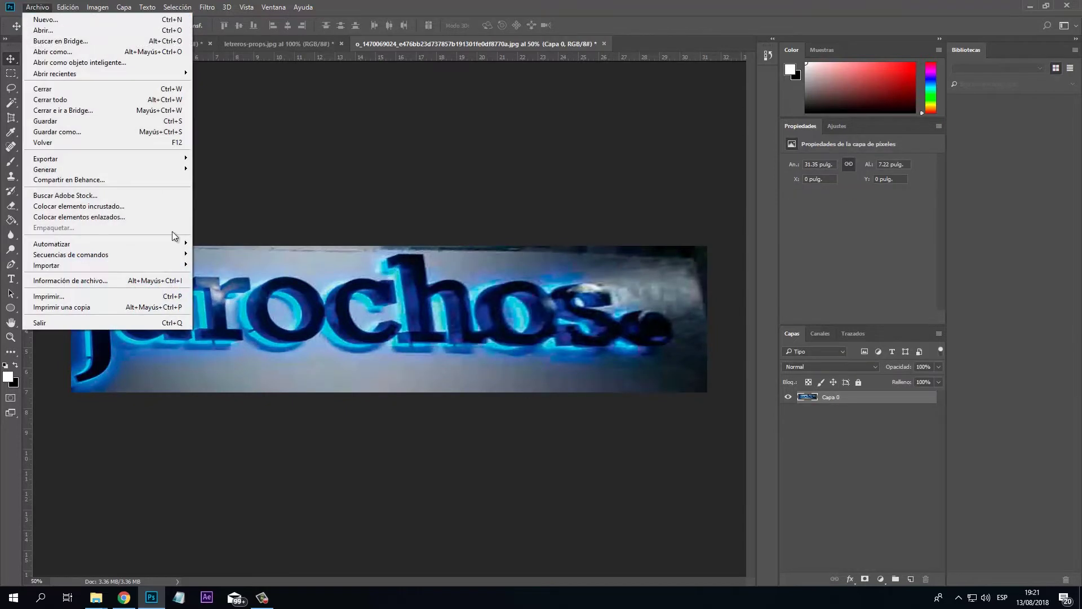
mouse_move(113, 161)
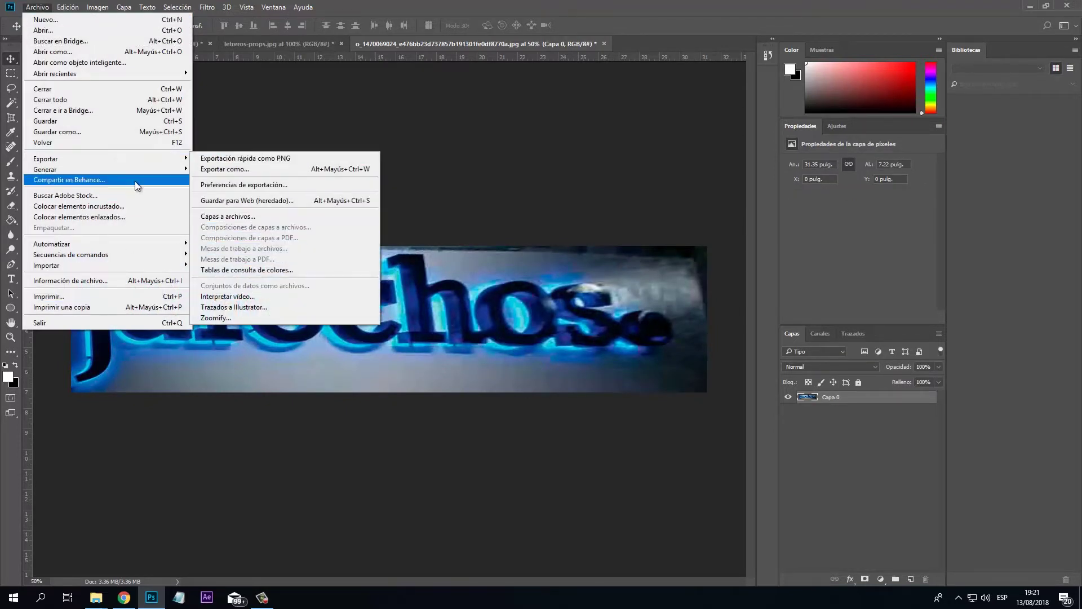
left_click(293, 200)
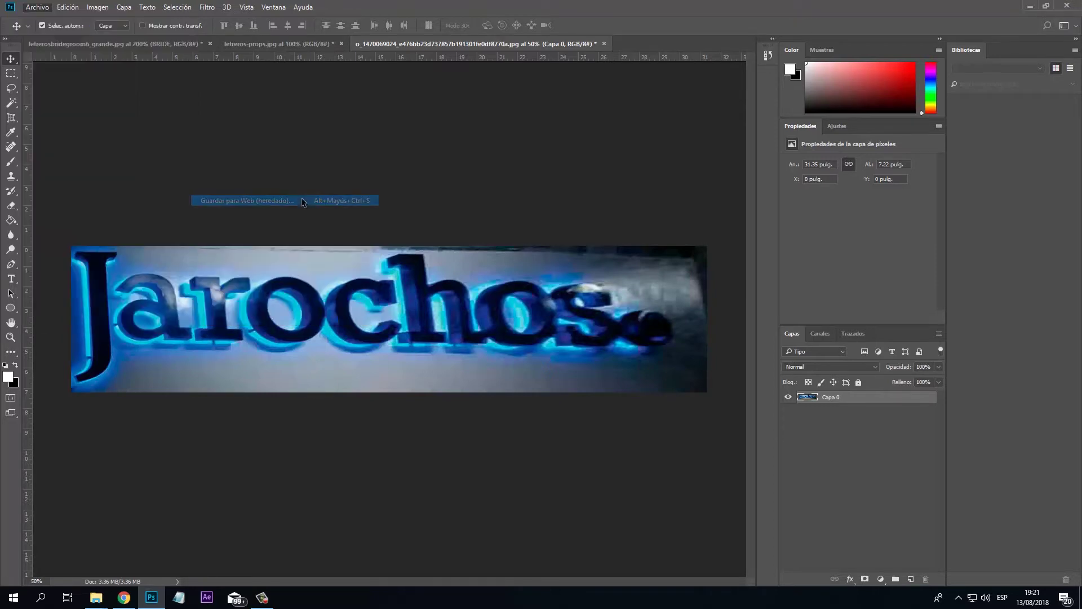
left_click(635, 468)
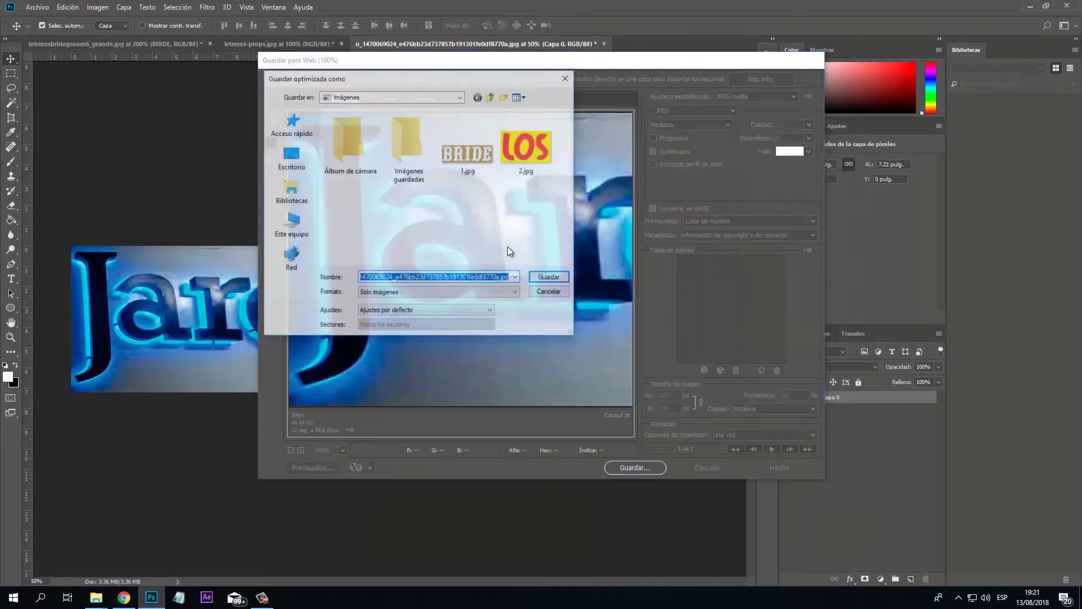
type("3")
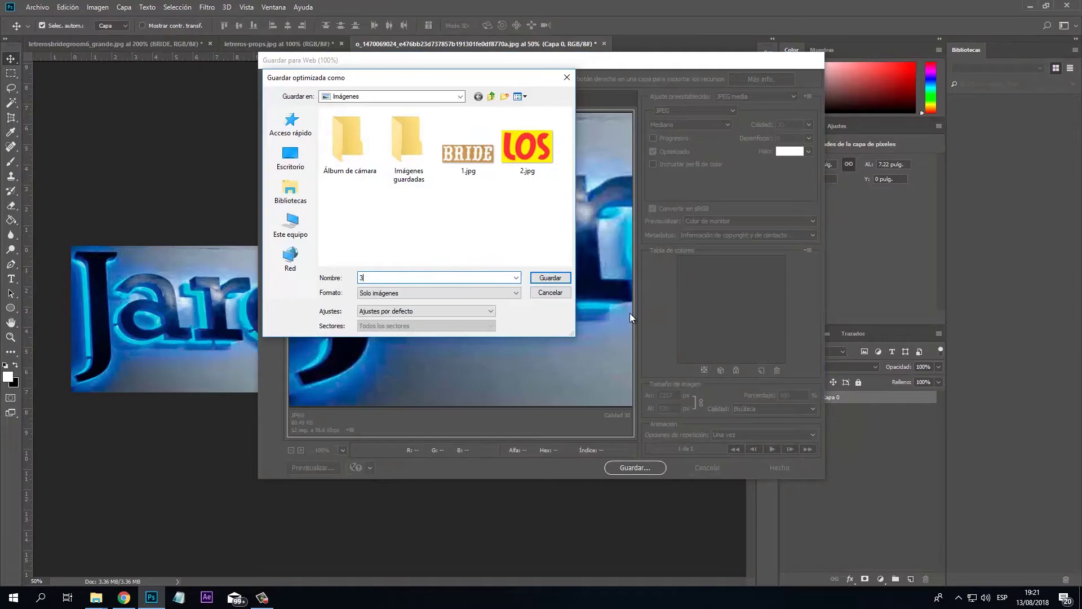
left_click(550, 278)
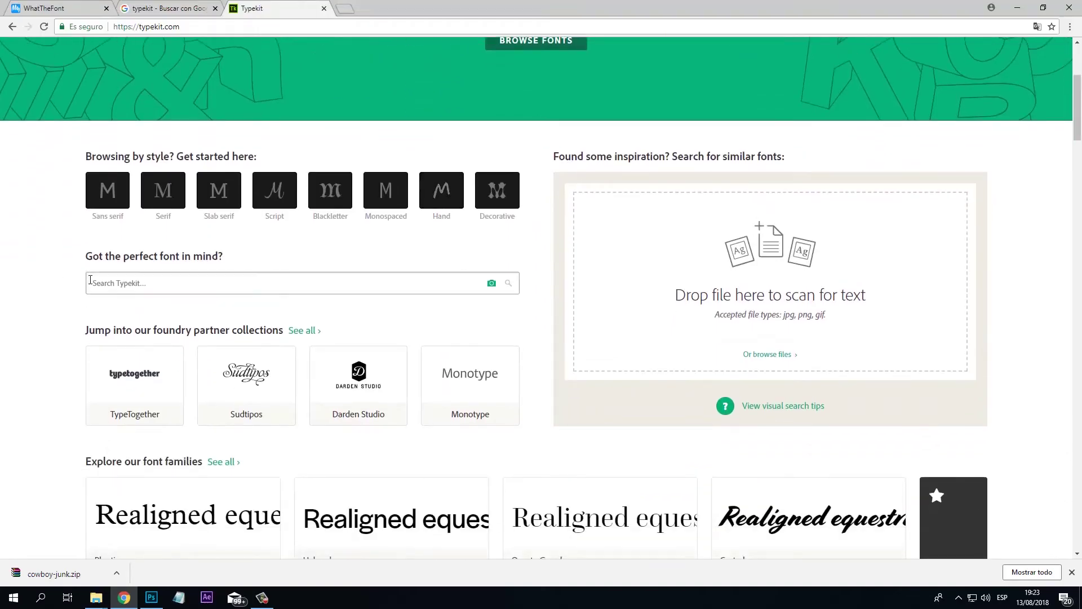
Switch to the Typekit page in Chrome and upload 3.jpg from the Imágenes folder for a visual font search
scroll(525, 133, "down", 2)
left_click(491, 170)
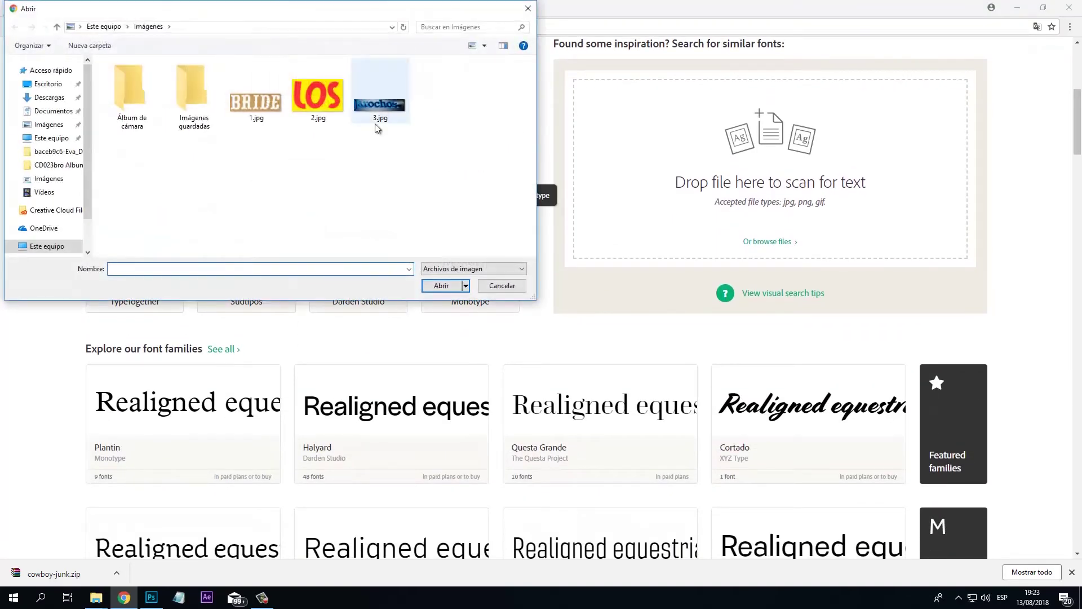
left_click(394, 107)
left_click(442, 285)
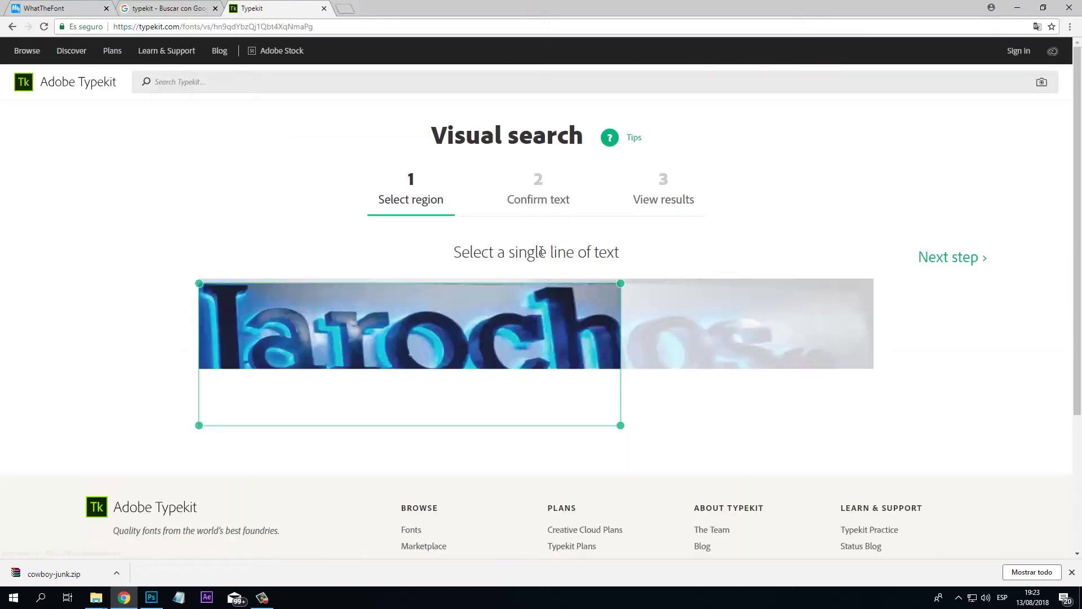
Widen the visual search region to cover the whole word Jarochos and continue to the text confirmation
scroll(612, 292, "down", 2)
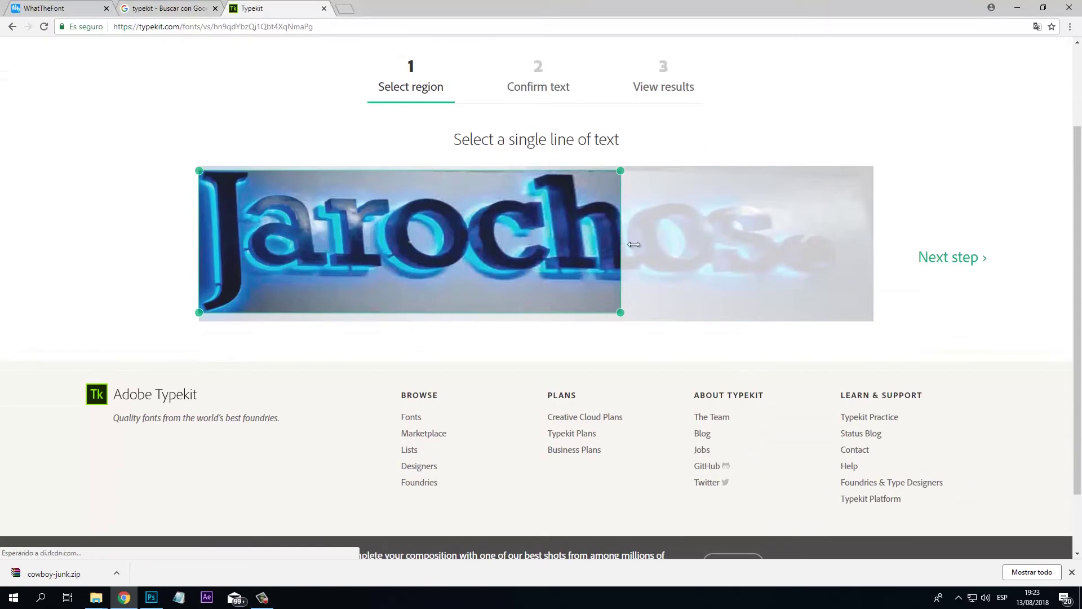
left_click_drag(620, 245, 781, 253)
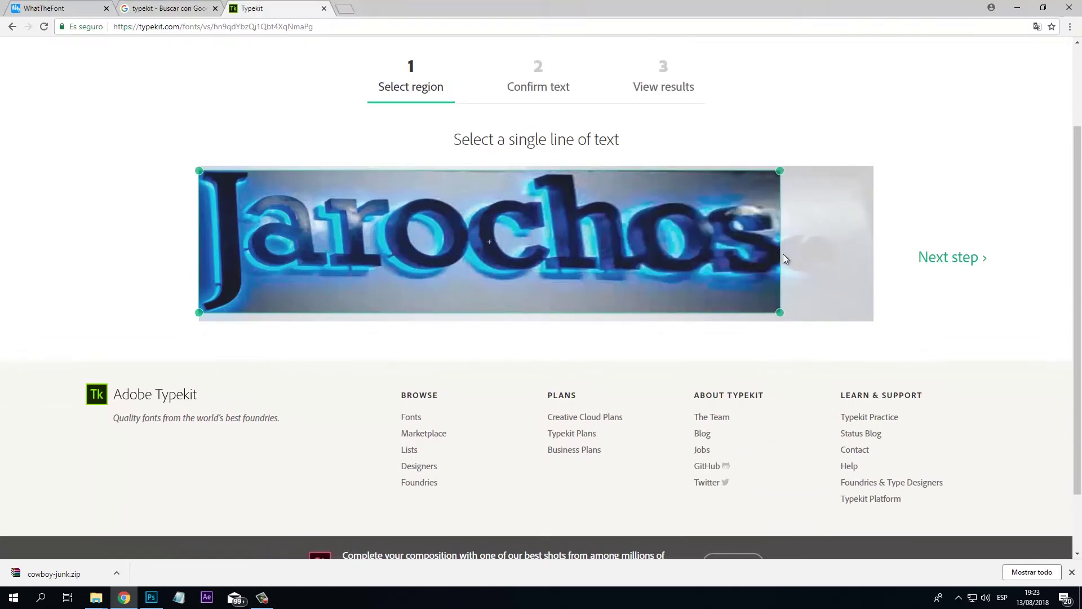
left_click(948, 259)
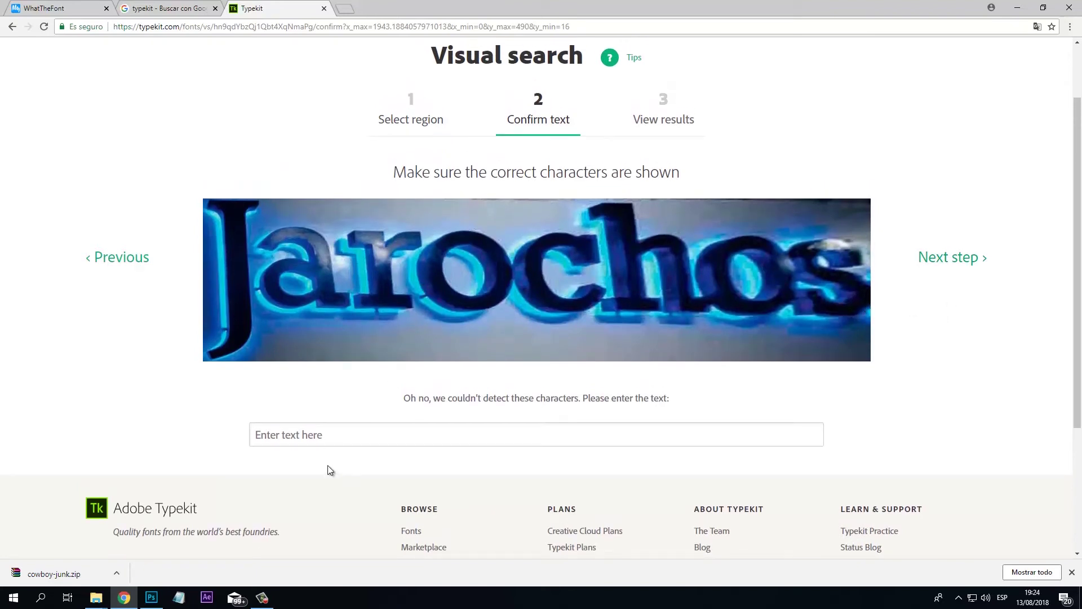
Enter "Jarochos" as the text of the image and continue to the similar-font results
left_click(320, 434)
type("J")
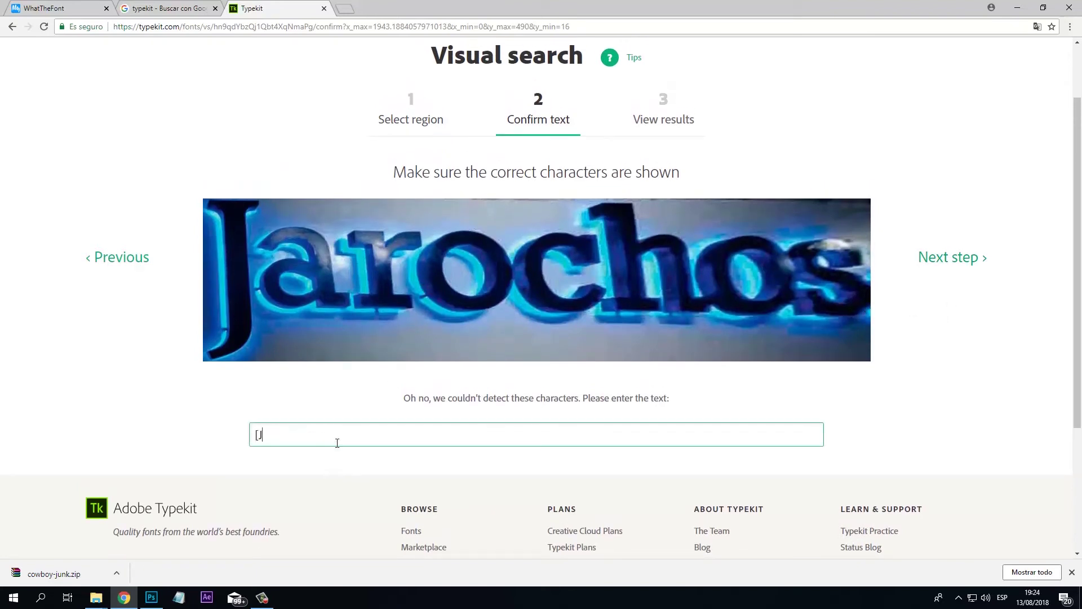
key("BackSpace")
type("Jarochos")
left_click(951, 258)
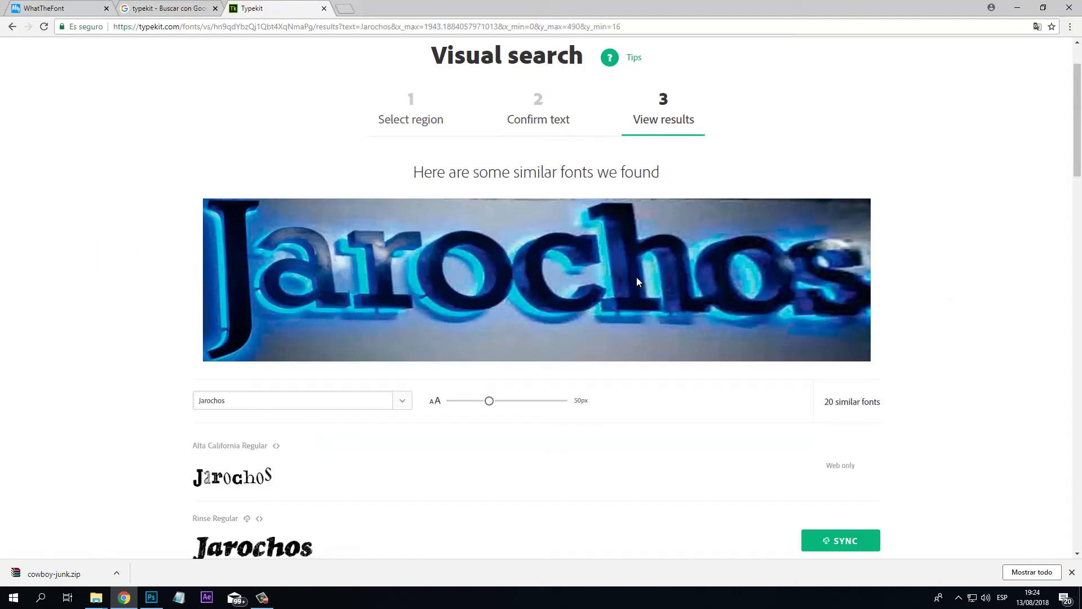
Enlarge the similar-font previews to 114 px and look through the results against the Jarochos sign image
scroll(571, 363, "down", 2)
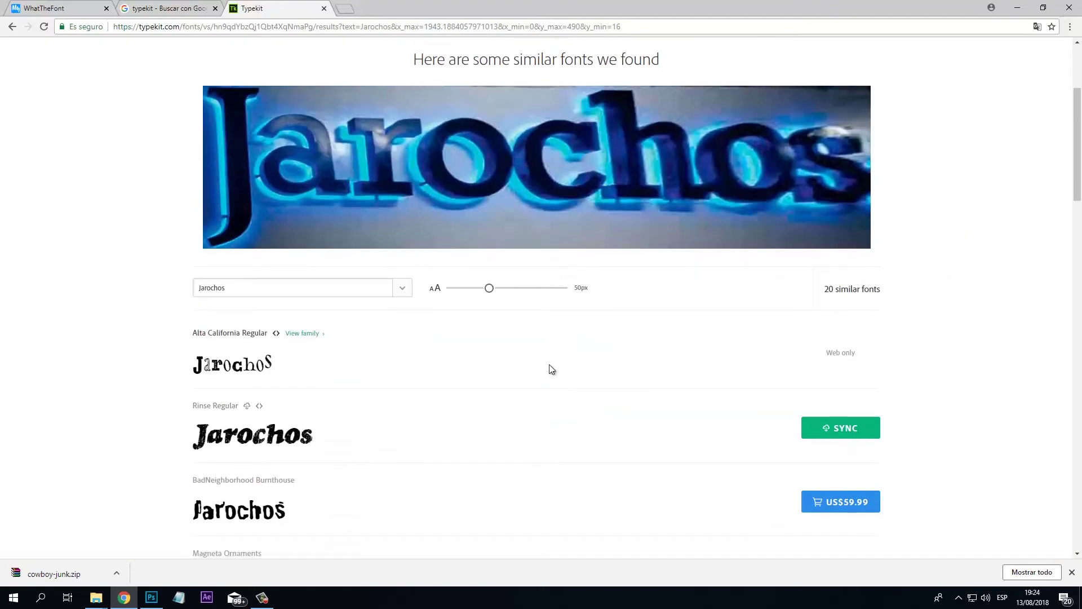
left_click_drag(491, 288, 558, 303)
scroll(545, 331, "down", 8)
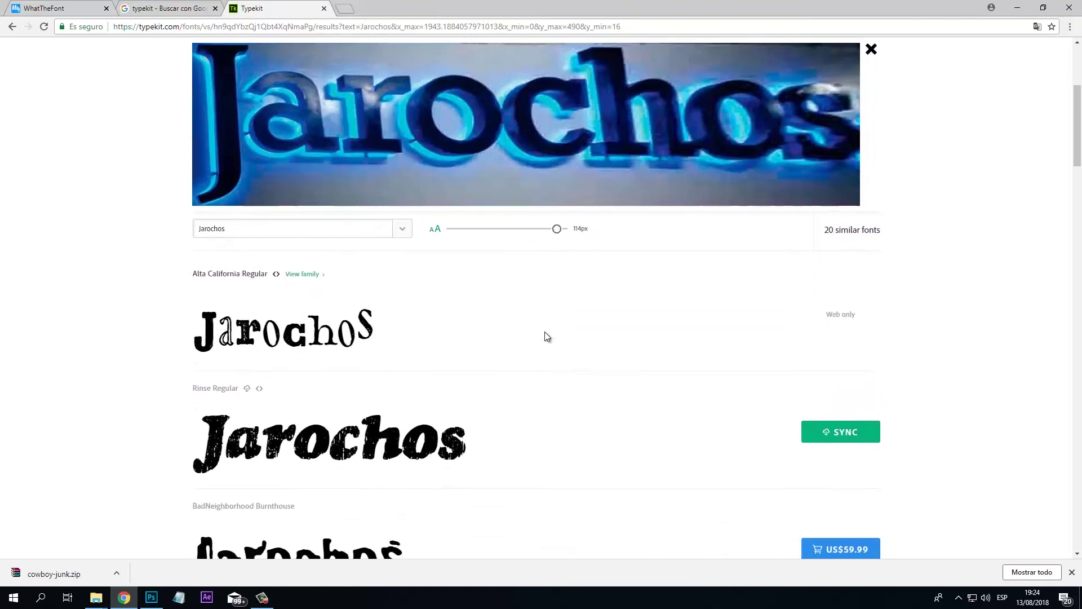
scroll(545, 321, "down", 12)
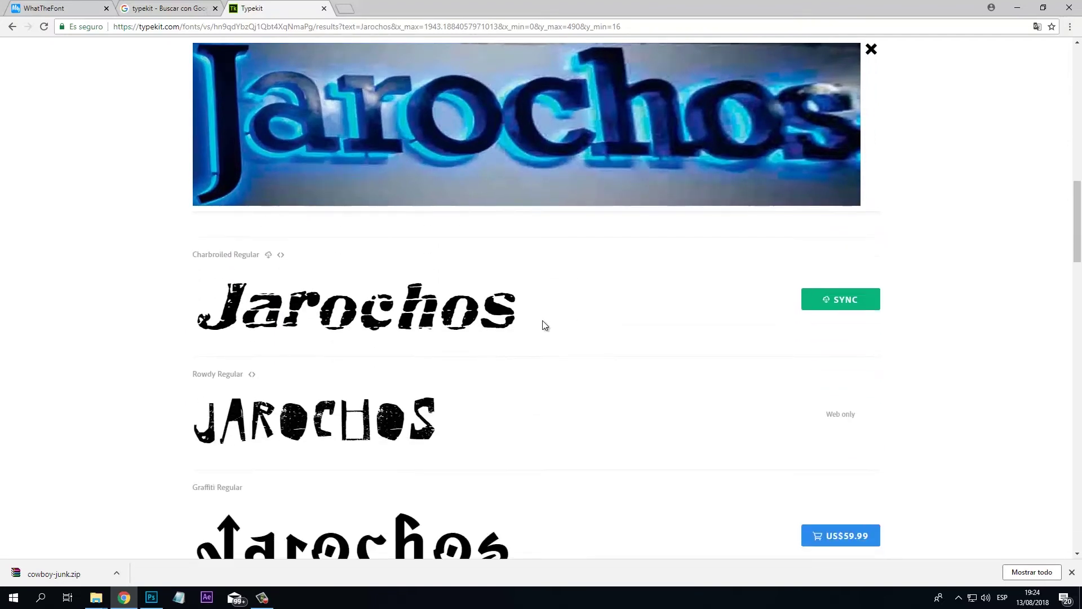
scroll(542, 319, "down", 15)
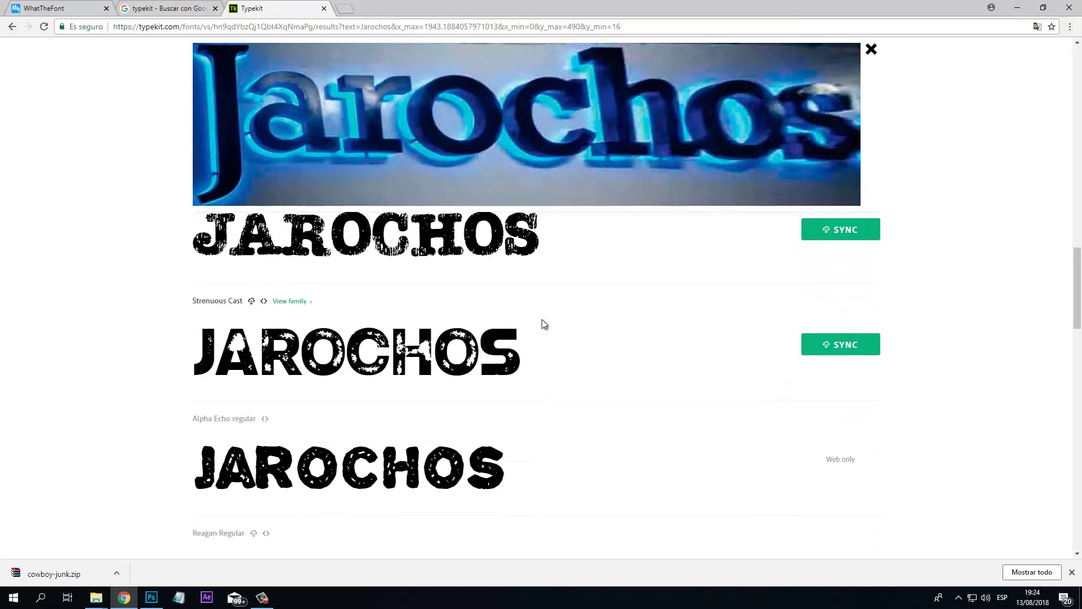
scroll(541, 327, "down", 5)
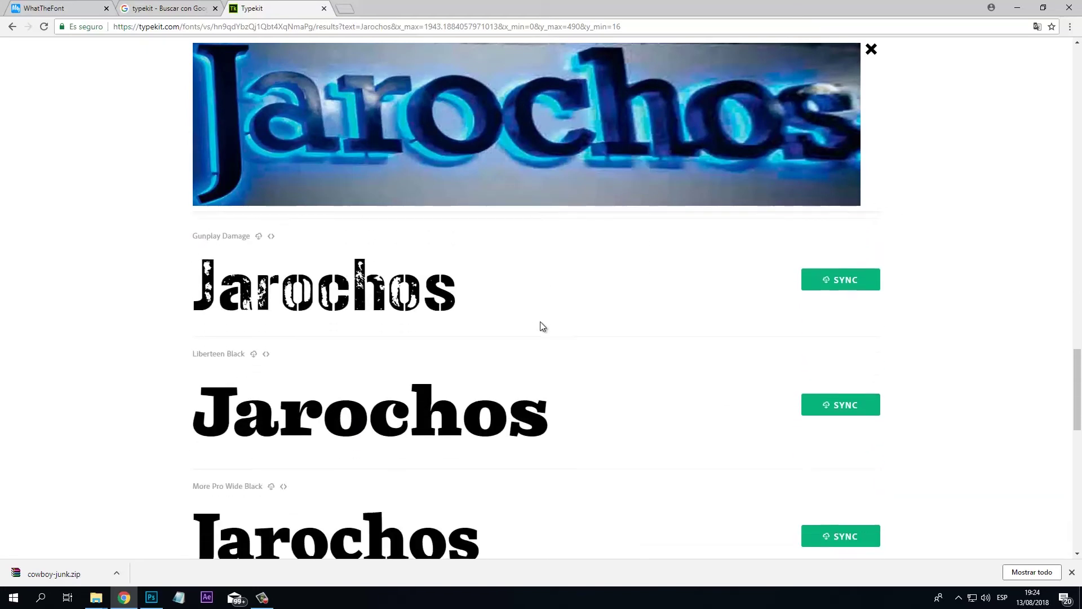
Compare the letter shapes of More Pro Wide Black, Landa Black and the neighbouring font results with the original Jarochos lettering
scroll(540, 325, "up", 1)
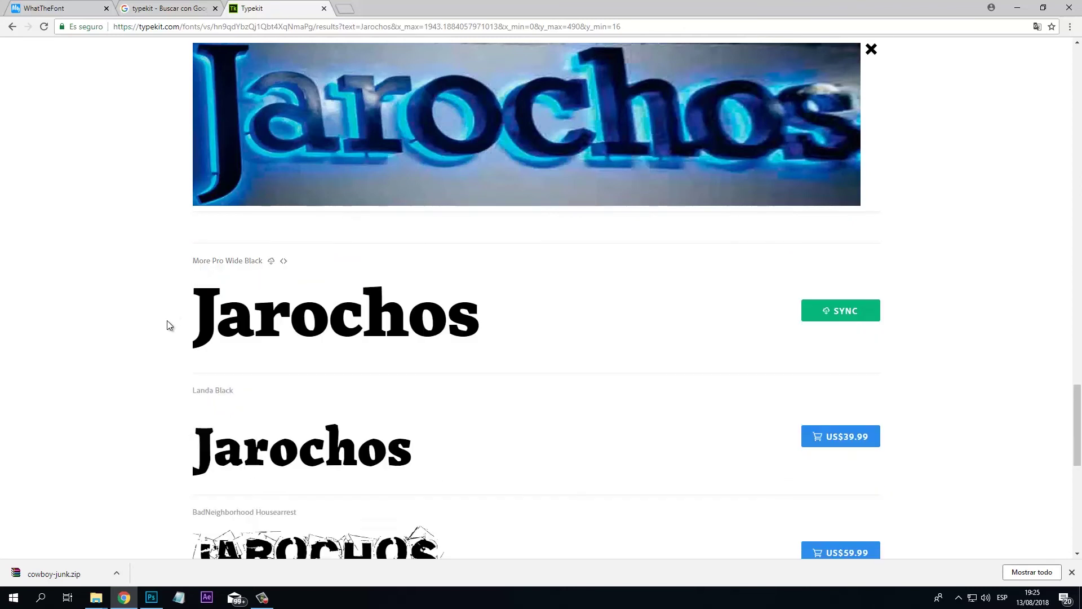
scroll(167, 325, "down", 1)
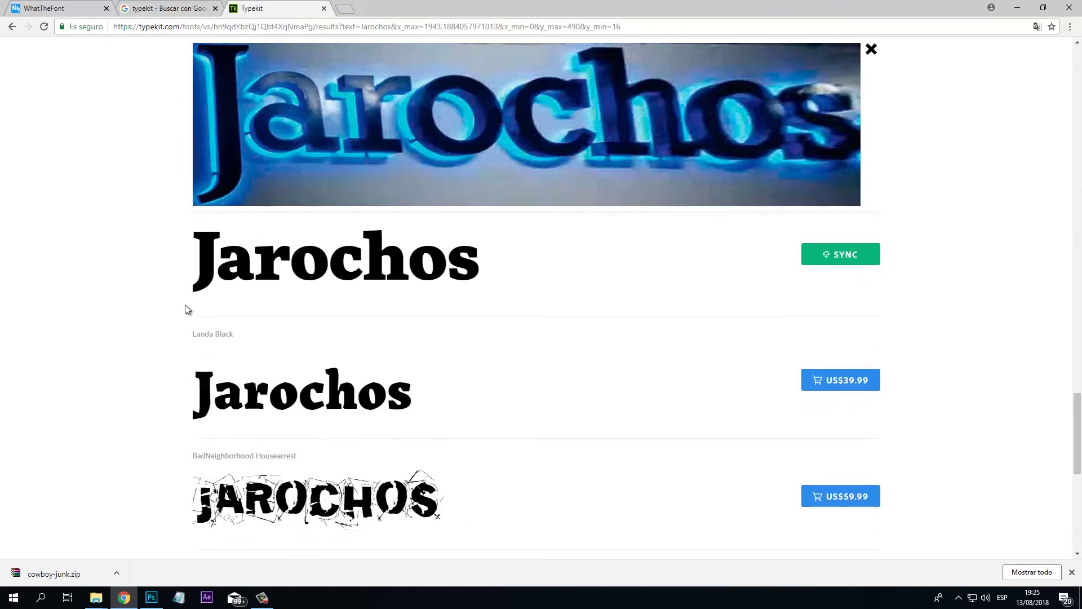
scroll(223, 331, "up", 2)
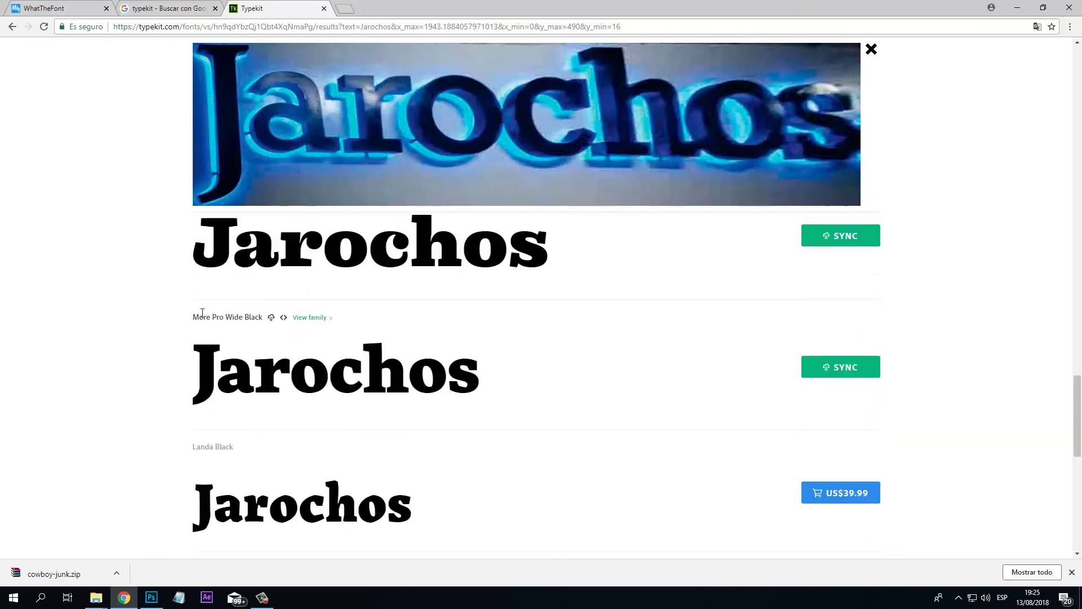
scroll(203, 313, "down", 2)
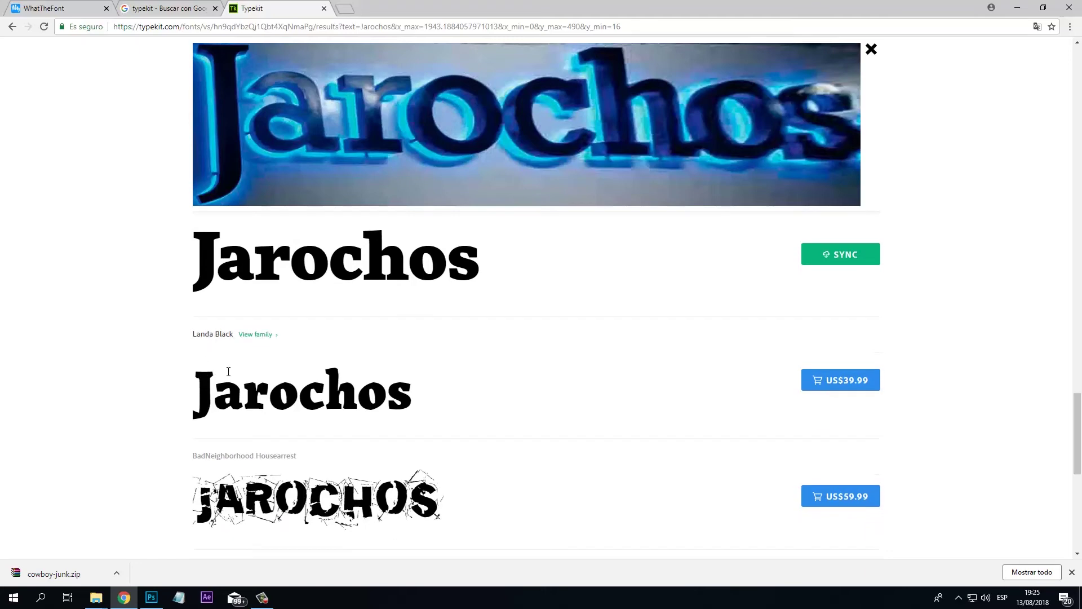
scroll(229, 371, "down", 2)
scroll(189, 352, "up", 2)
left_click_drag(191, 327, 230, 333)
left_click(179, 323)
scroll(156, 333, "down", 1)
scroll(155, 334, "down", 5)
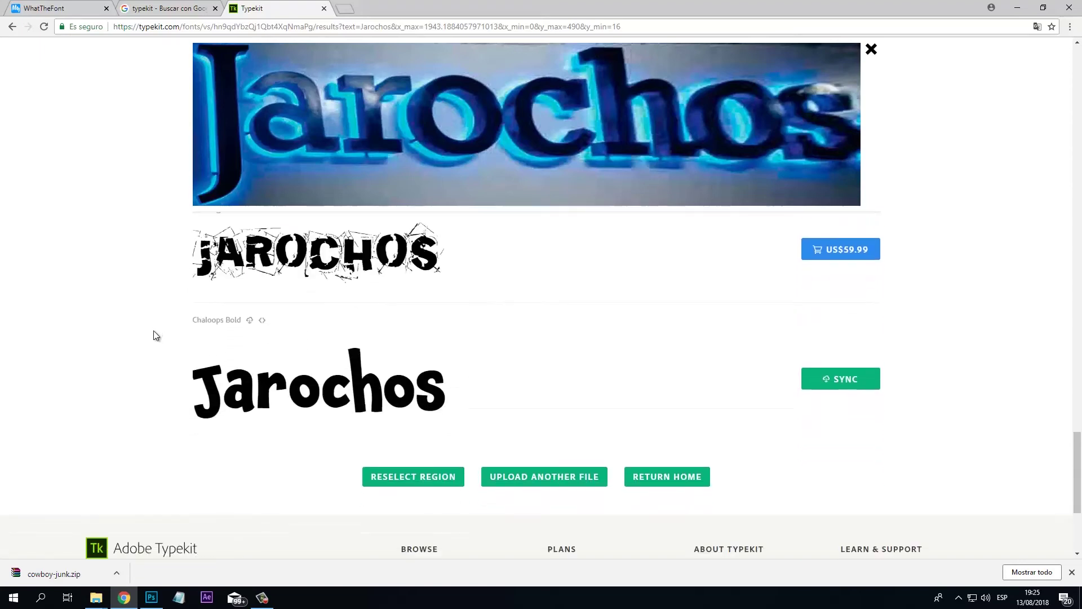
scroll(158, 331, "up", 7)
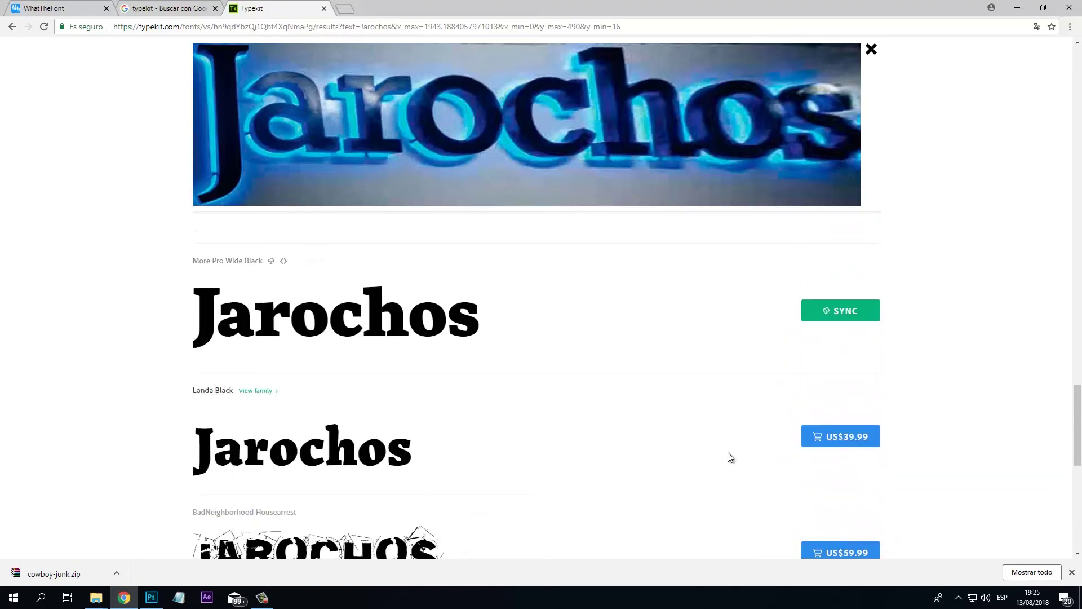
scroll(858, 365, "up", 2)
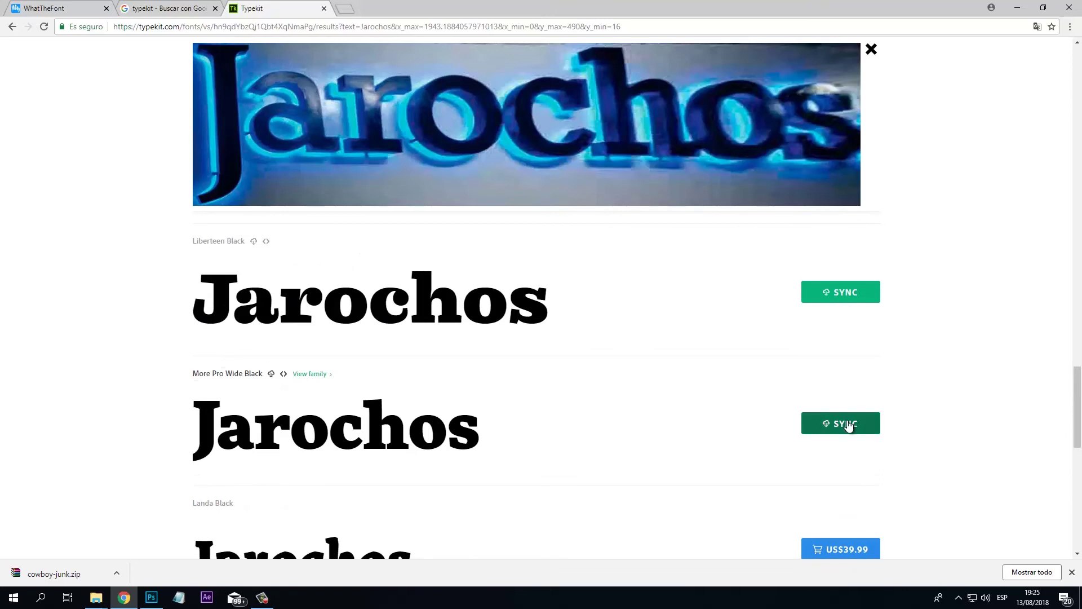
scroll(848, 339, "up", 4)
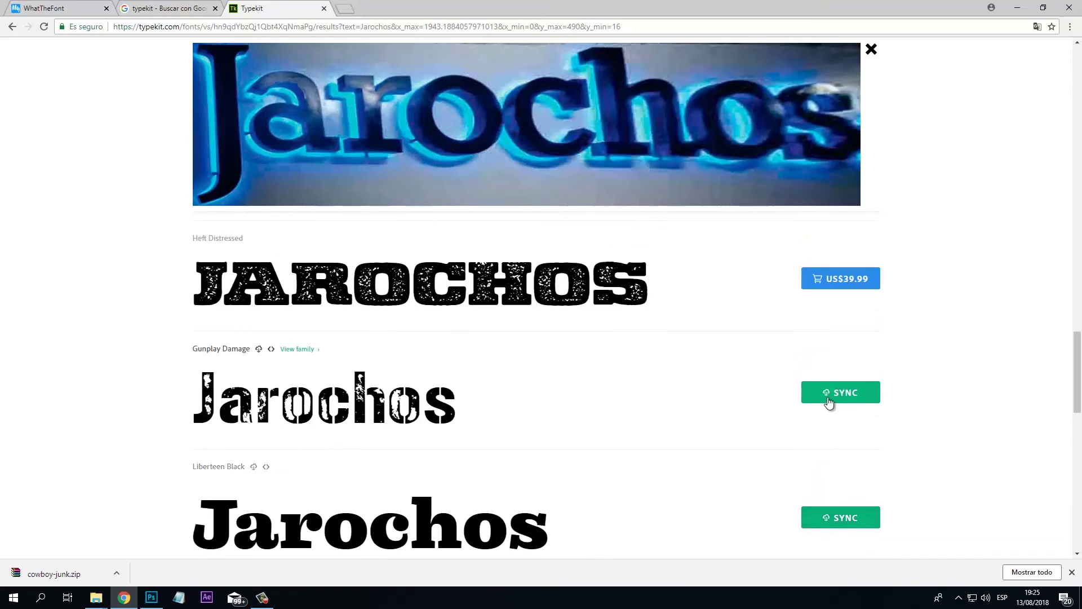